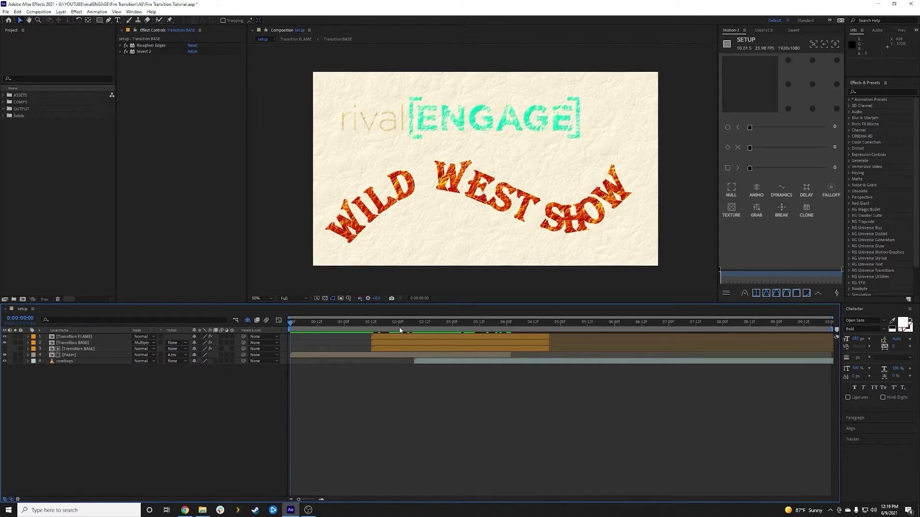
Reveal the hidden layers in the setup composition and delete the MOV clip layer directly above cowboys
{"action": "left_click_drag", "start_coordinate": [397, 323], "coordinate": [457, 325]}
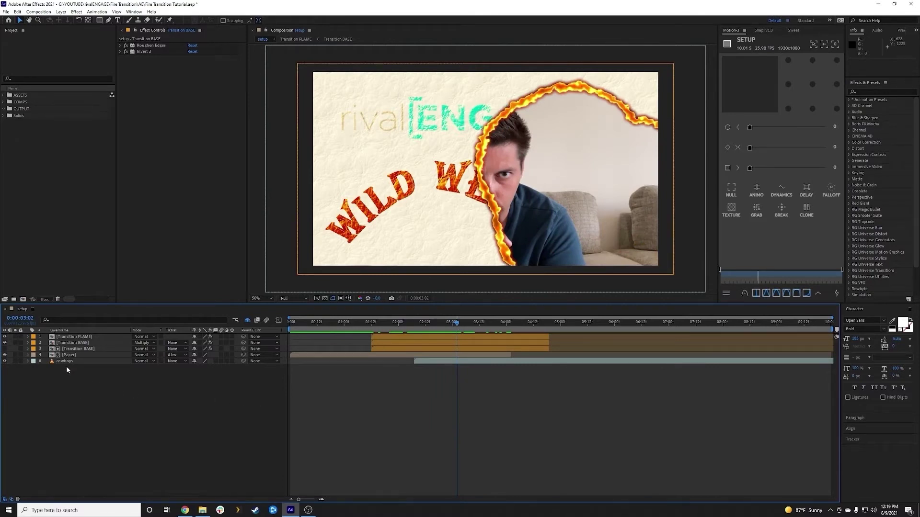
{"action": "left_click", "coordinate": [247, 320]}
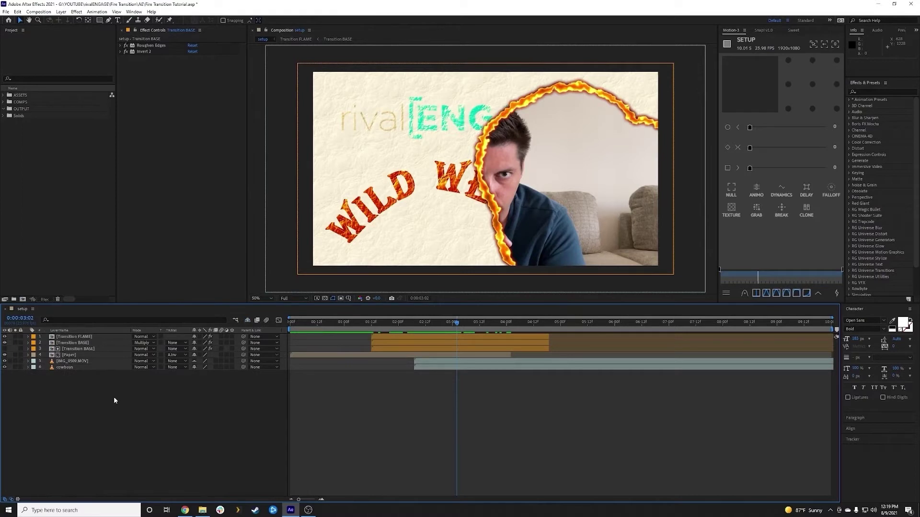
{"action": "left_click", "coordinate": [77, 362]}
{"action": "key", "text": "Delete"}
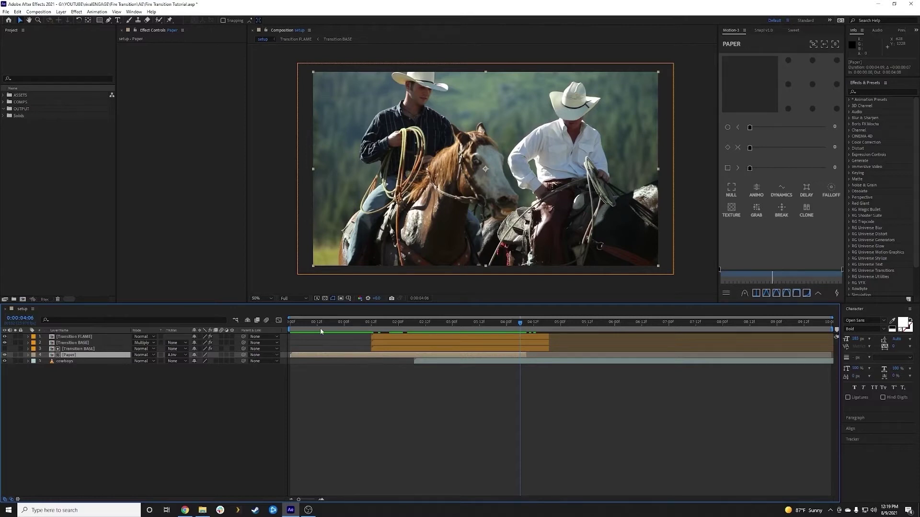
Examine the burning-edge transition about 3 seconds in and compare it with the Bonanza intro video in the browser
{"action": "left_click_drag", "start_coordinate": [436, 324], "coordinate": [468, 327]}
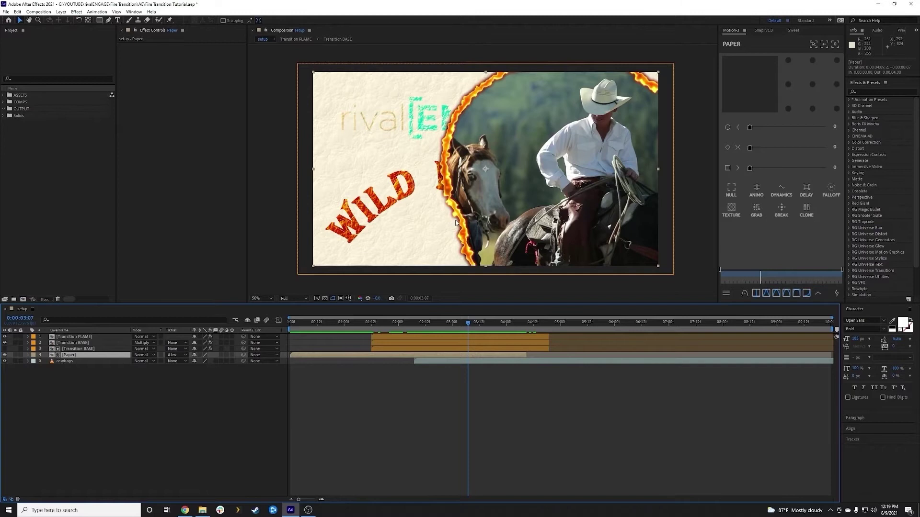
{"action": "key", "text": "alt+Tab"}
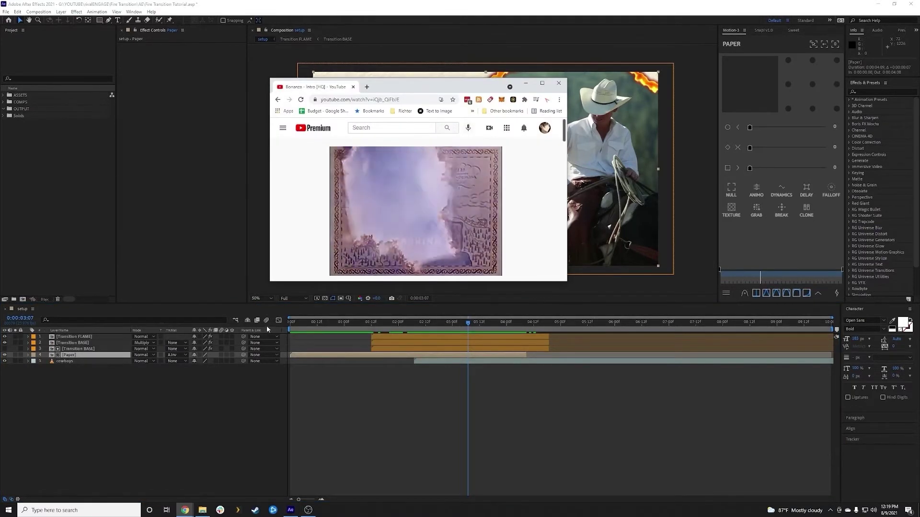
{"action": "left_click", "coordinate": [191, 397]}
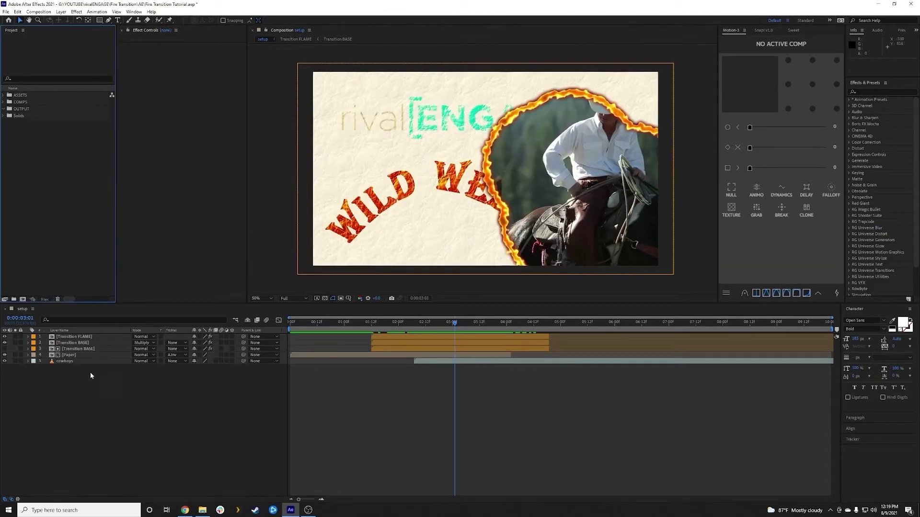
Create a new 1920 x 1080 composition named MAIN at 23.976 fps, 25 seconds long
{"action": "key", "text": "ctrl+k"}
{"action": "type", "text": "MAIN"}
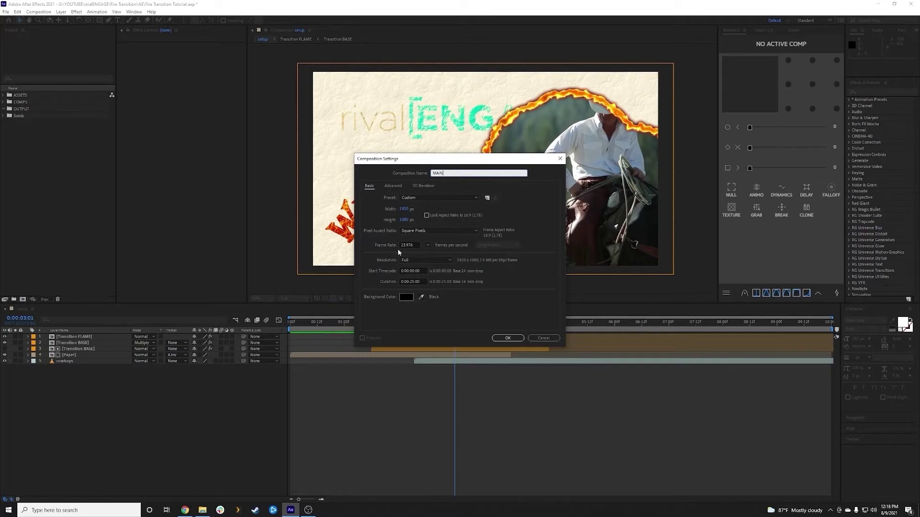
{"action": "left_click", "coordinate": [507, 338]}
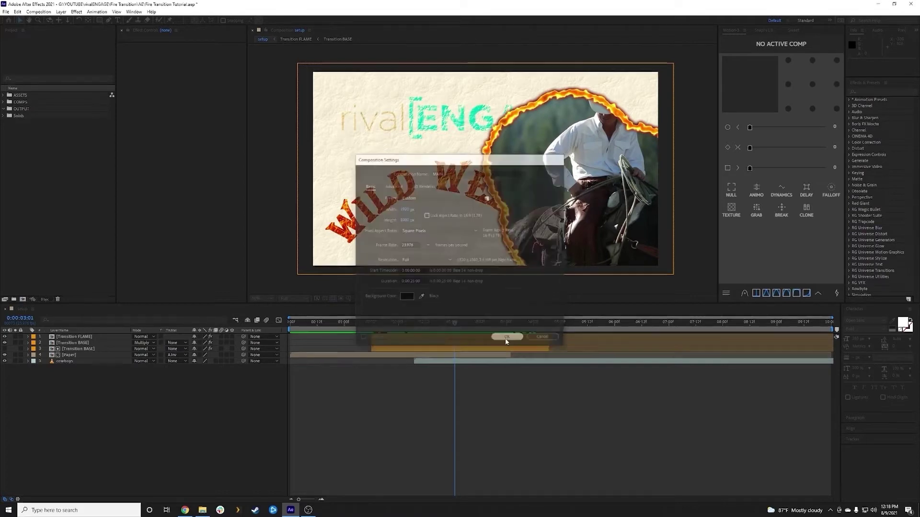
{"action": "left_click", "coordinate": [6, 310]}
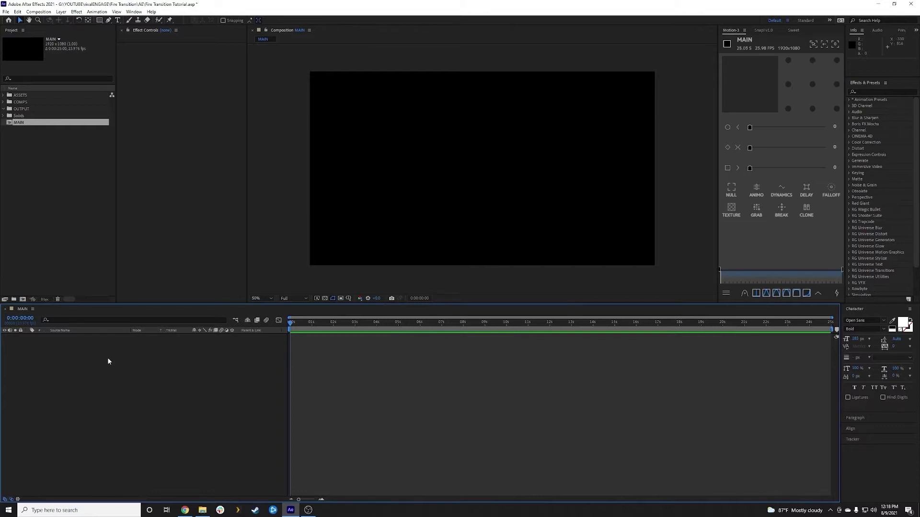
{"action": "left_click", "coordinate": [61, 11]}
{"action": "mouse_move", "coordinate": [67, 20]}
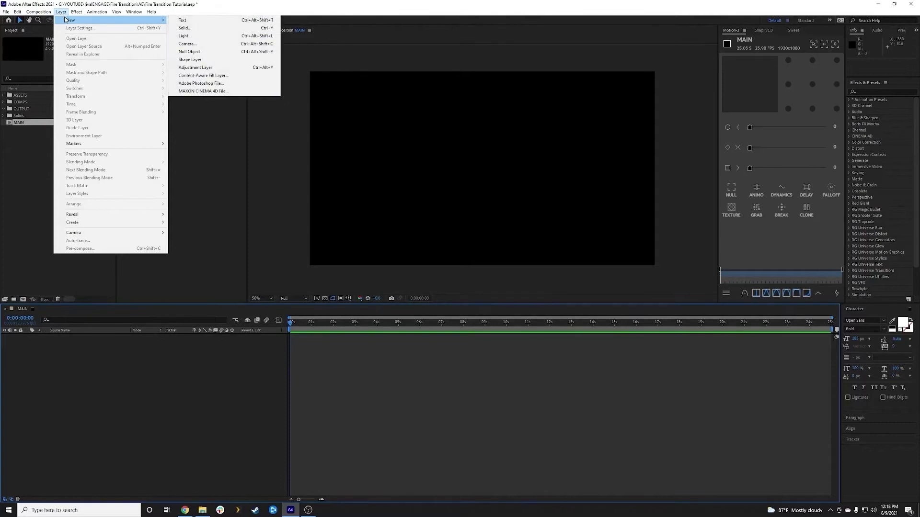
{"action": "left_click", "coordinate": [113, 366]}
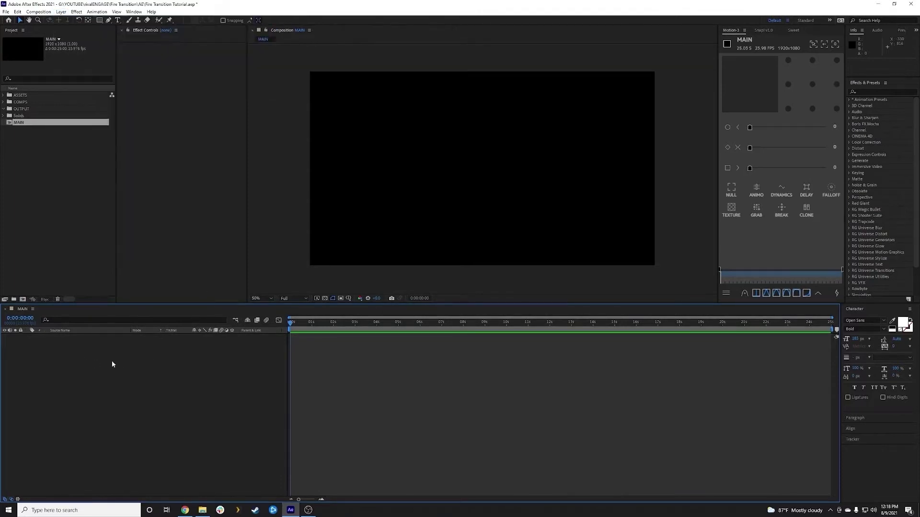
{"action": "right_click", "coordinate": [131, 360]}
{"action": "mouse_move", "coordinate": [176, 366]}
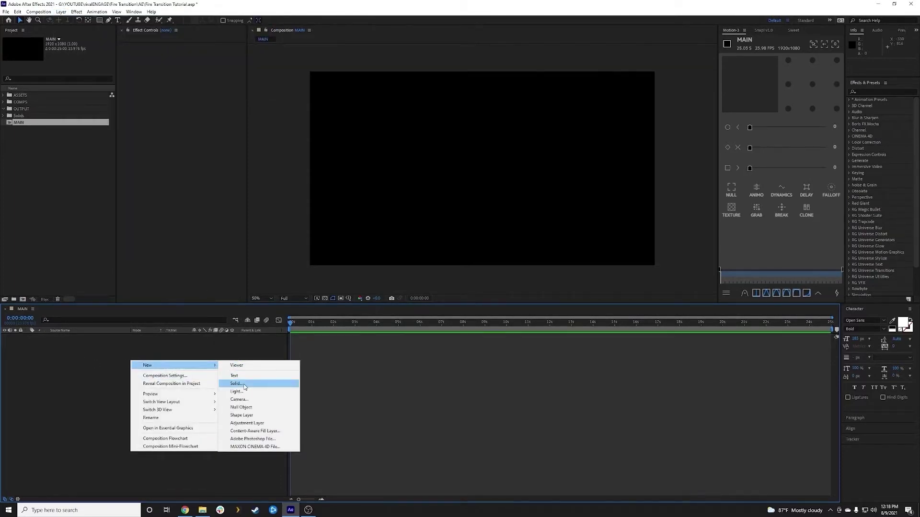
{"action": "left_click", "coordinate": [176, 348]}
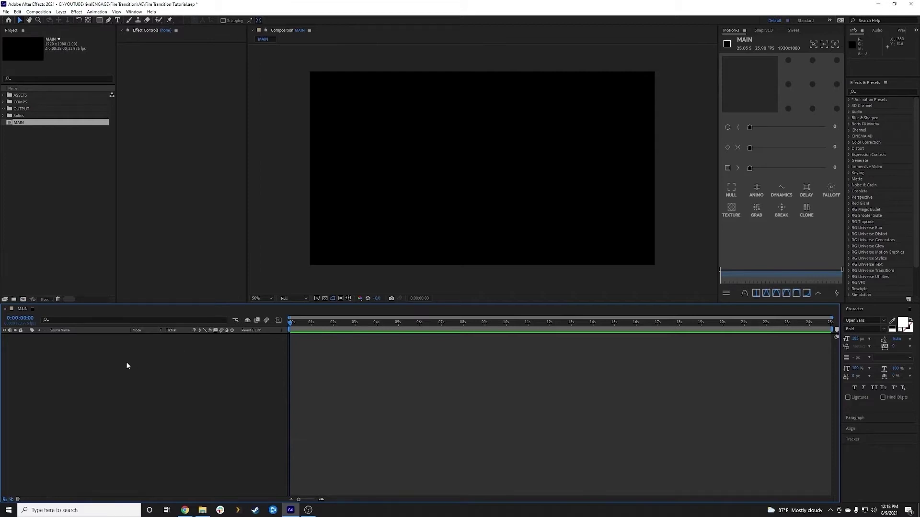
Add a pale yellow solid layer at composition size to MAIN
{"action": "key", "text": "ctrl+y"}
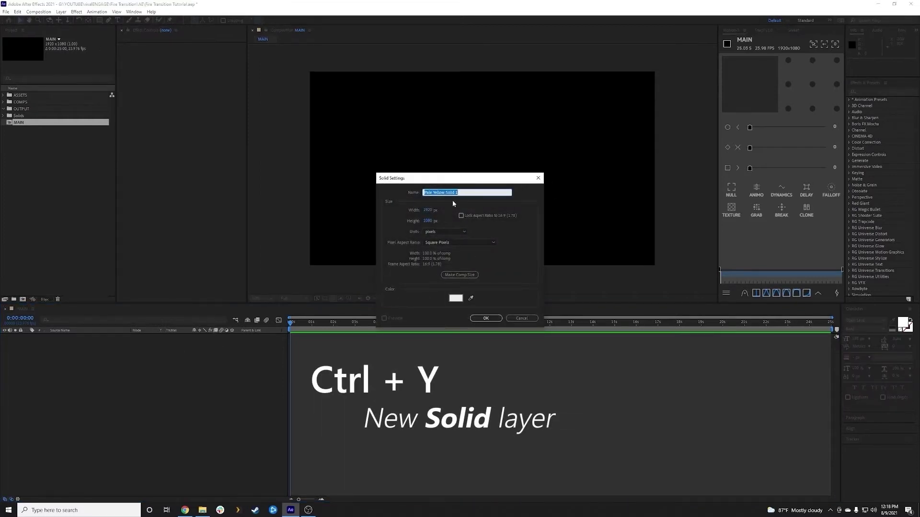
{"action": "left_click", "coordinate": [459, 275]}
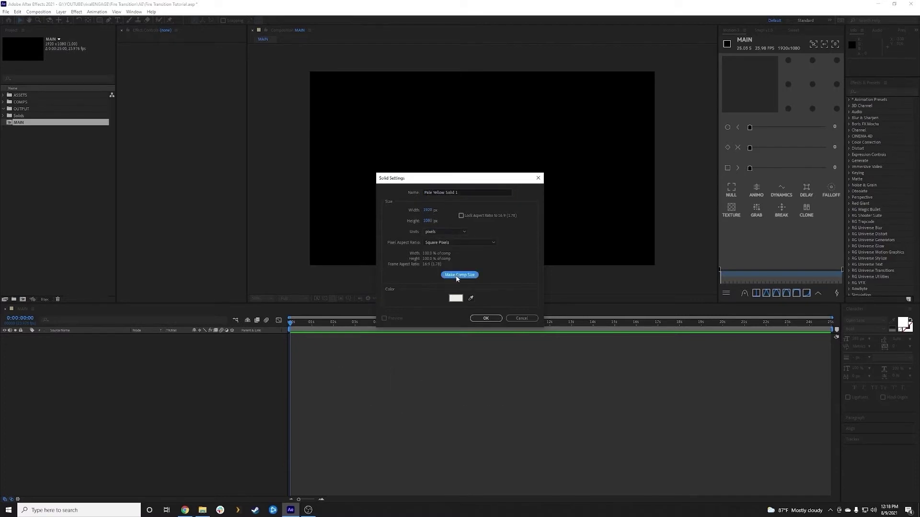
{"action": "left_click", "coordinate": [485, 319]}
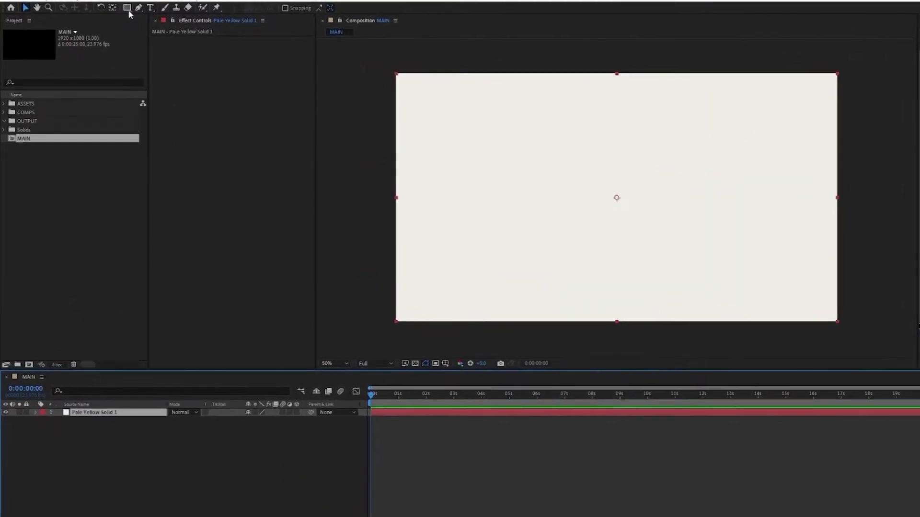
Draw a closed, irregular curved mask on the solid with the Pen tool, right of the frame's center, and adjust its lower-left point
{"action": "left_click", "coordinate": [142, 6]}
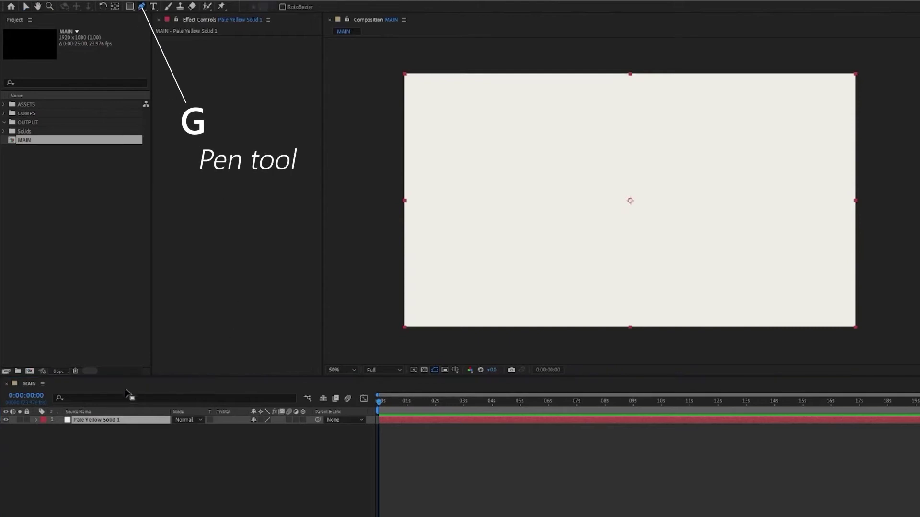
{"action": "left_click_drag", "start_coordinate": [651, 164], "coordinate": [643, 178]}
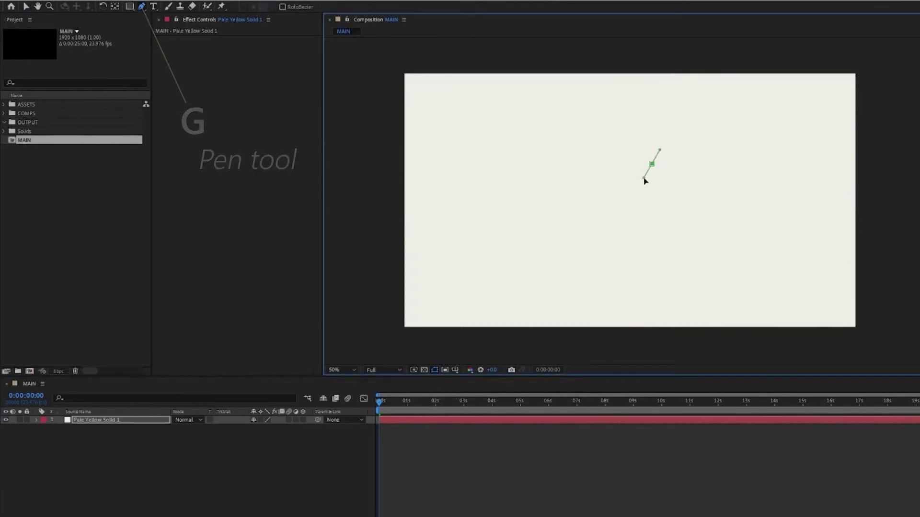
{"action": "left_click_drag", "start_coordinate": [654, 210], "coordinate": [713, 139]}
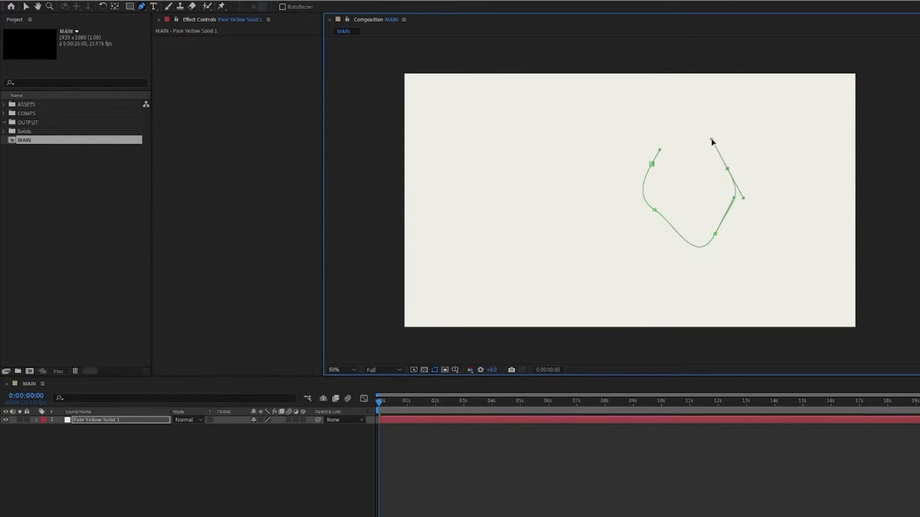
{"action": "left_click", "coordinate": [688, 141]}
{"action": "left_click", "coordinate": [652, 164]}
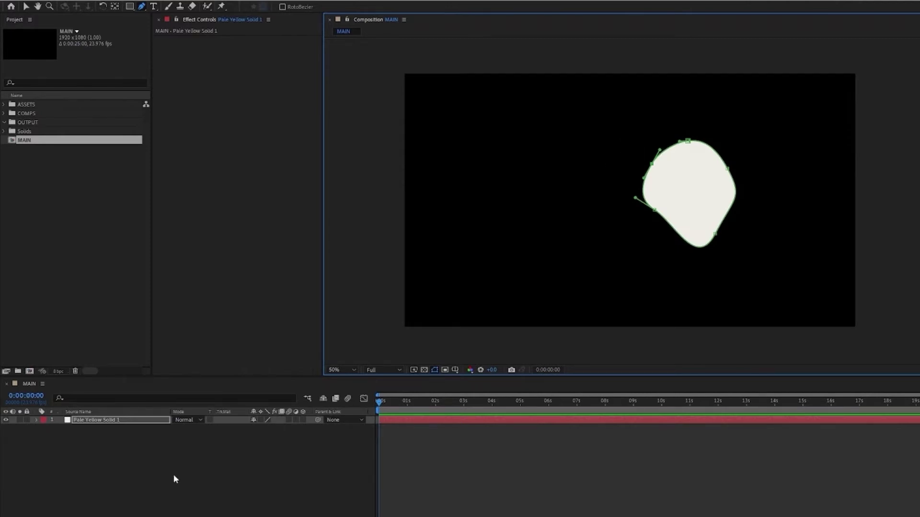
{"action": "mouse_move", "coordinate": [654, 210]}
{"action": "left_mouse_down"}
{"action": "mouse_move", "coordinate": [644, 229]}
{"action": "mouse_move", "coordinate": [670, 215]}
{"action": "mouse_move", "coordinate": [661, 214]}
{"action": "left_mouse_up"}
Show all mask properties of the solid and keyframe Mask Expansion at -183 pixels at 1 second
{"action": "left_click", "coordinate": [117, 420]}
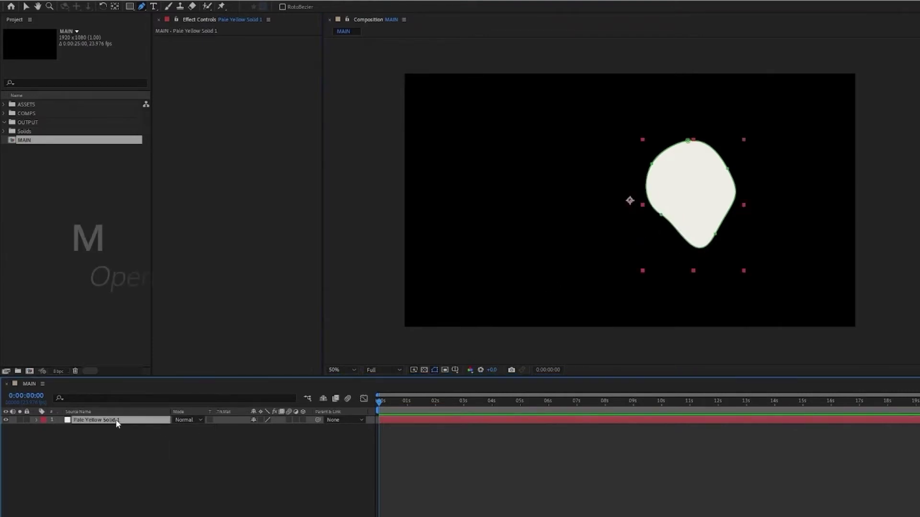
{"action": "key", "text": "m"}
{"action": "key", "text": "m"}
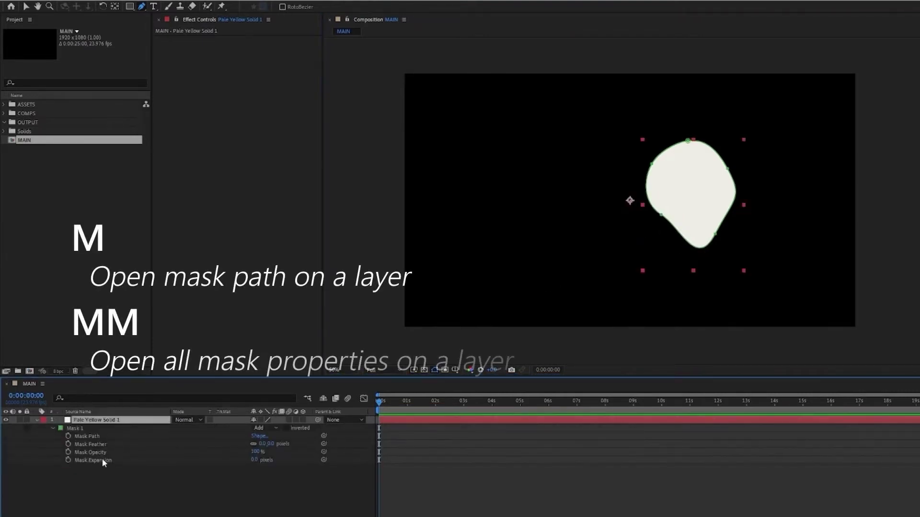
{"action": "left_click_drag", "start_coordinate": [383, 404], "coordinate": [406, 411]}
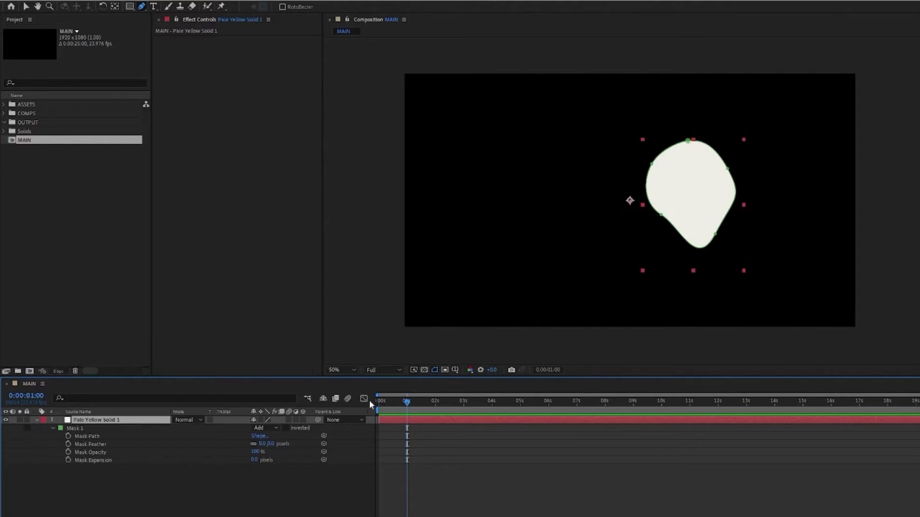
{"action": "left_click_drag", "start_coordinate": [254, 460], "coordinate": [172, 466]}
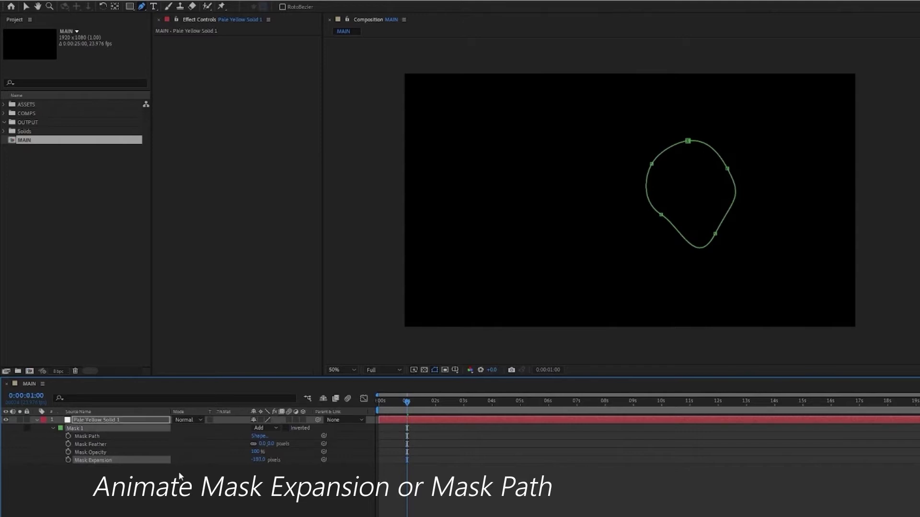
{"action": "left_click", "coordinate": [68, 460]}
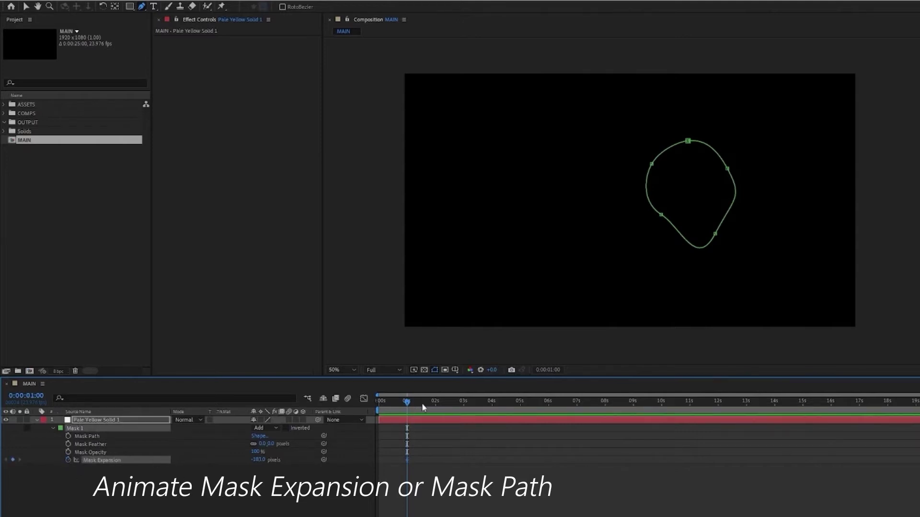
Keyframe Mask Expansion at 1275 pixels at 2 seconds and preview the start of the reveal
{"action": "left_click_drag", "start_coordinate": [423, 404], "coordinate": [435, 415]}
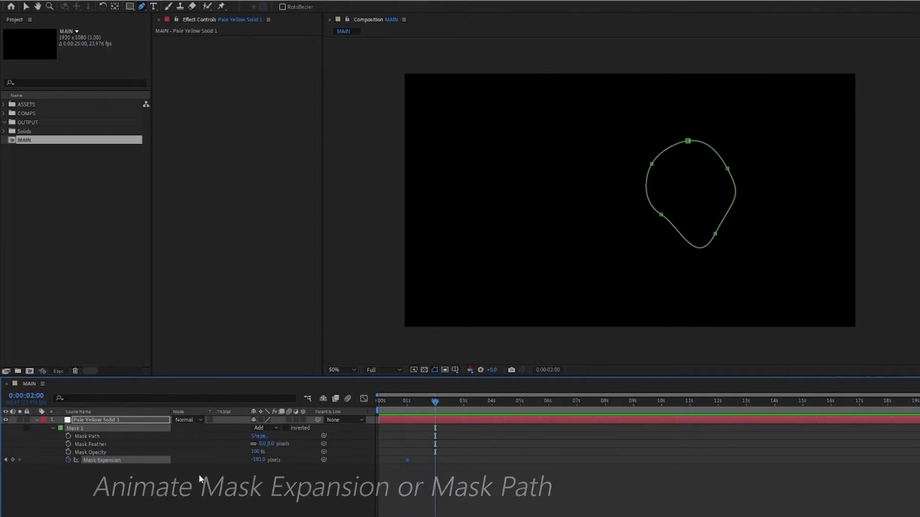
{"action": "left_click_drag", "start_coordinate": [255, 461], "coordinate": [873, 389]}
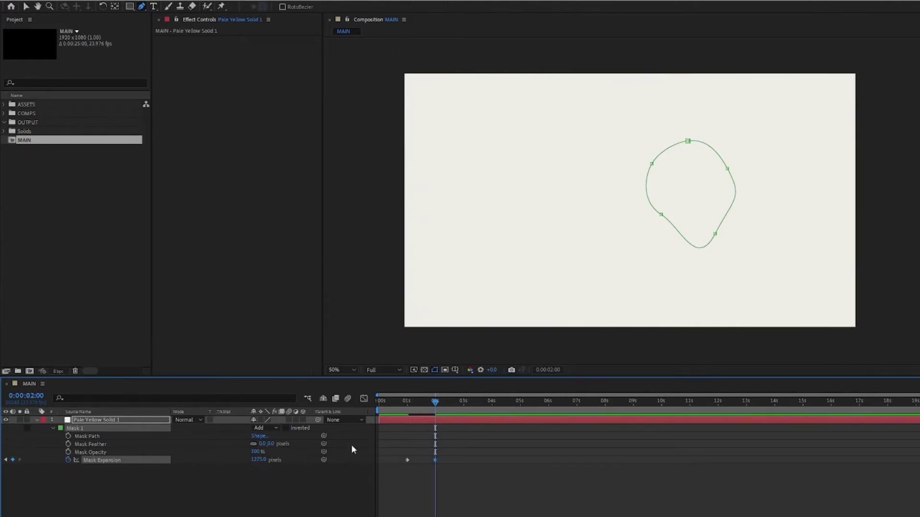
{"action": "mouse_move", "coordinate": [426, 405]}
{"action": "left_mouse_down"}
{"action": "mouse_move", "coordinate": [407, 404]}
{"action": "mouse_move", "coordinate": [437, 405]}
{"action": "mouse_move", "coordinate": [409, 404]}
{"action": "left_mouse_up"}
{"action": "key", "text": "space"}
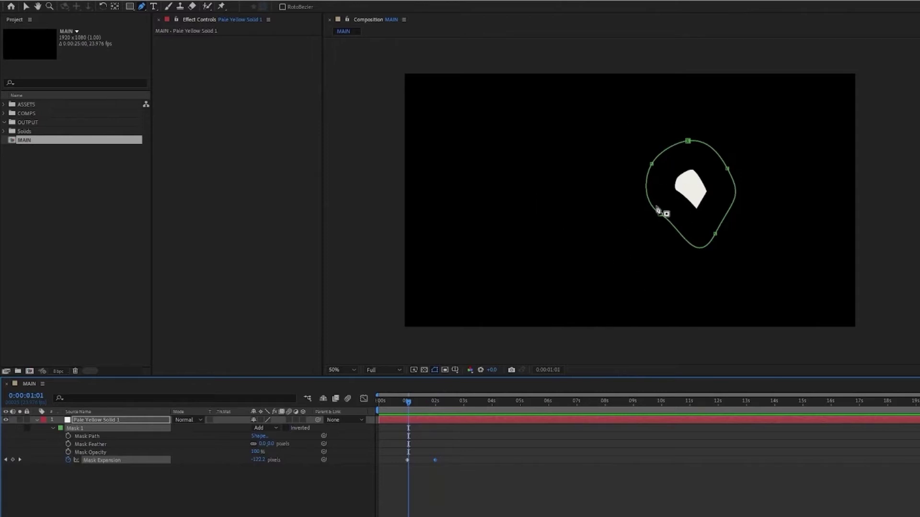
{"action": "key", "text": "v"}
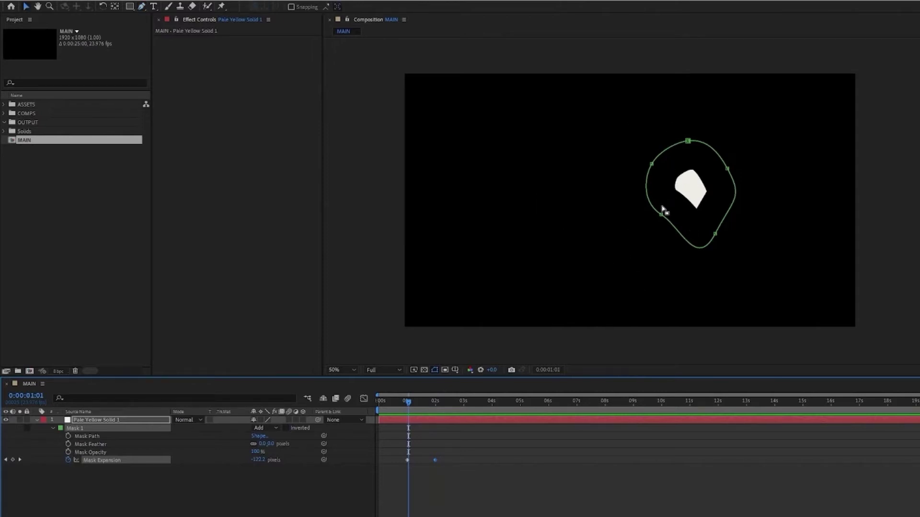
Scrub through the growing mask and trim the solid layer's out point to 3 seconds
{"action": "mouse_move", "coordinate": [410, 406]}
{"action": "left_mouse_down"}
{"action": "mouse_move", "coordinate": [429, 405]}
{"action": "mouse_move", "coordinate": [421, 403]}
{"action": "left_mouse_up"}
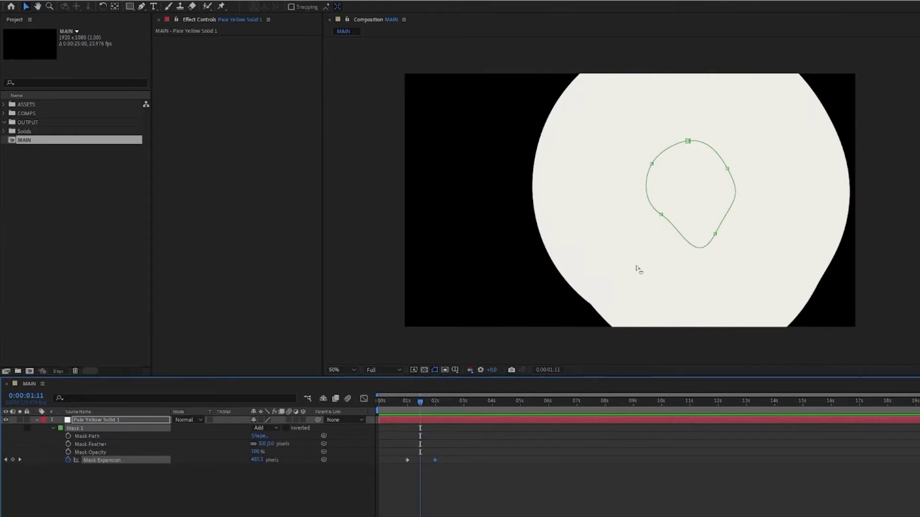
{"action": "left_click_drag", "start_coordinate": [427, 403], "coordinate": [464, 409]}
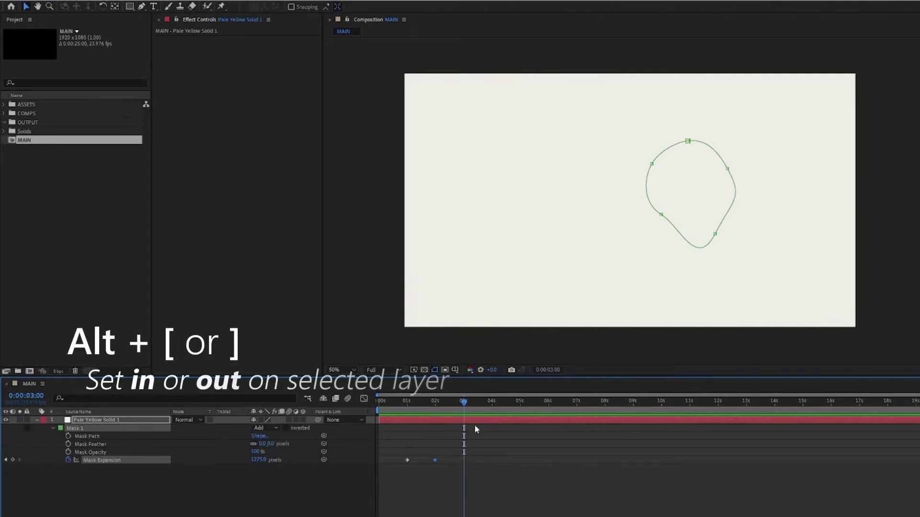
{"action": "key", "text": "alt+bracketright"}
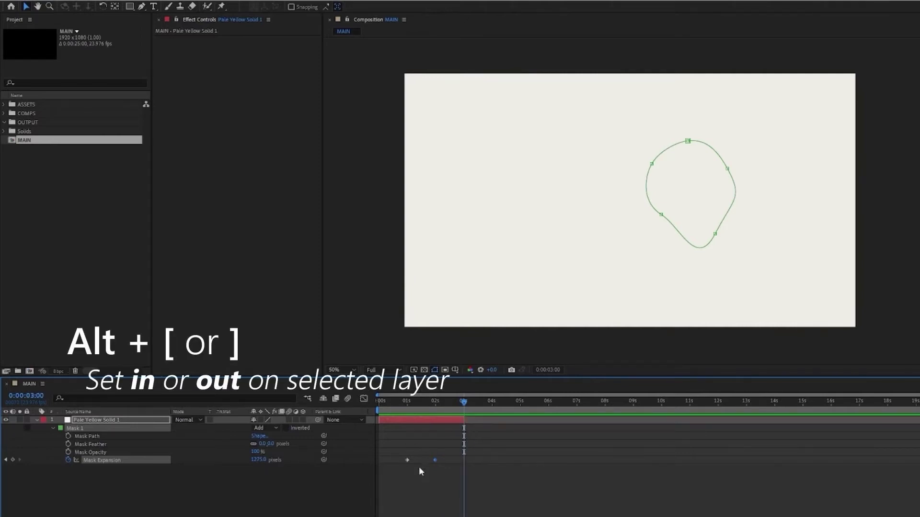
Pre-compose the solid as "Transition BASE 01", moving all attributes into it and adjusting its duration to the layer's time span
{"action": "right_click", "coordinate": [88, 420]}
{"action": "left_click", "coordinate": [117, 369]}
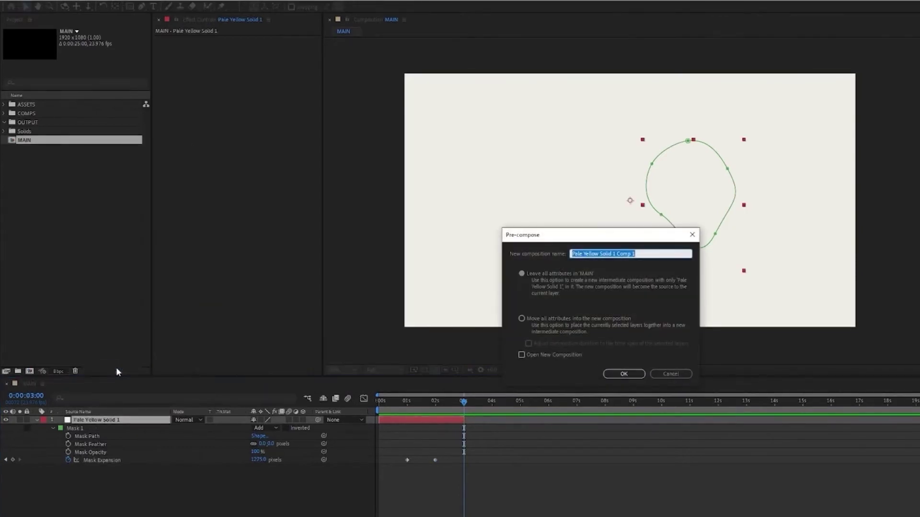
{"action": "type", "text": "Tran"}
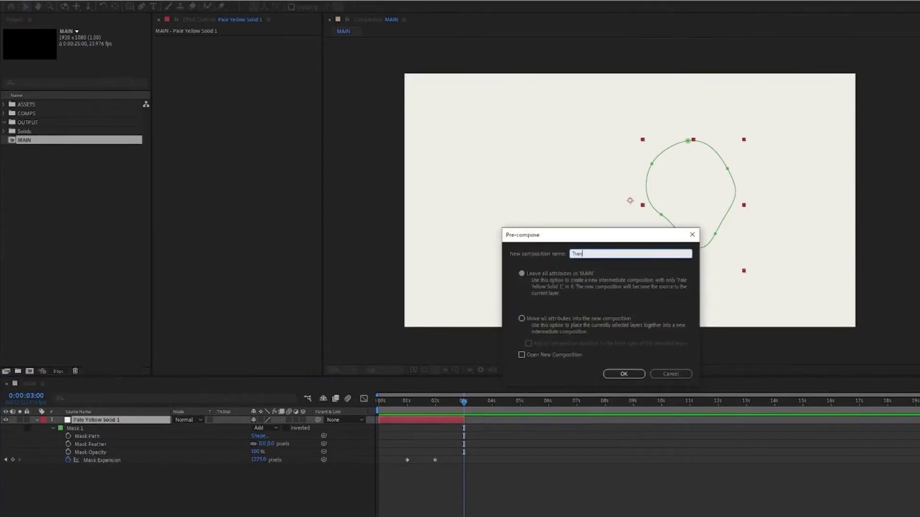
{"action": "type", "text": "sition BASE 01"}
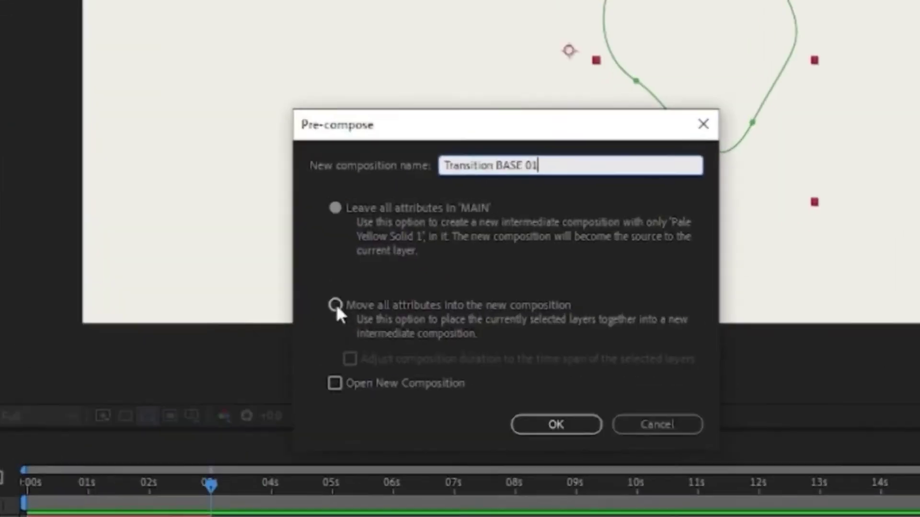
{"action": "left_click", "coordinate": [522, 318]}
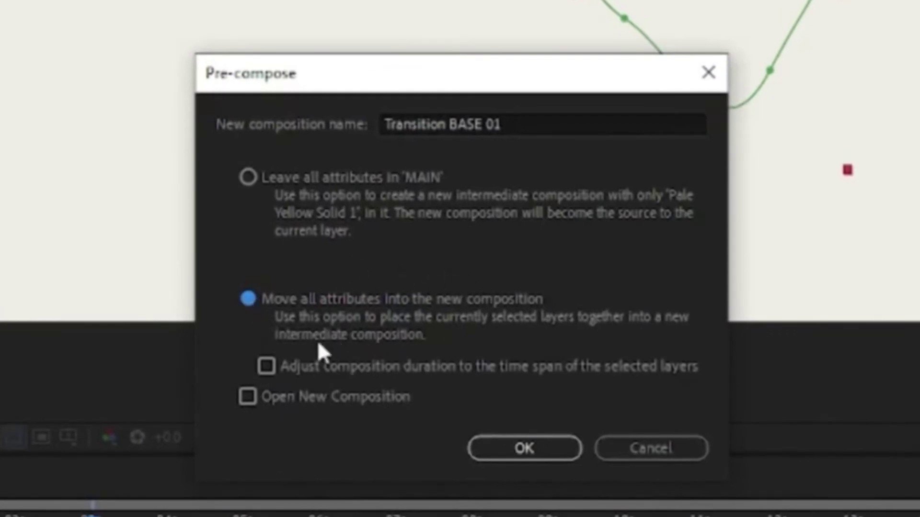
{"action": "left_click", "coordinate": [266, 366]}
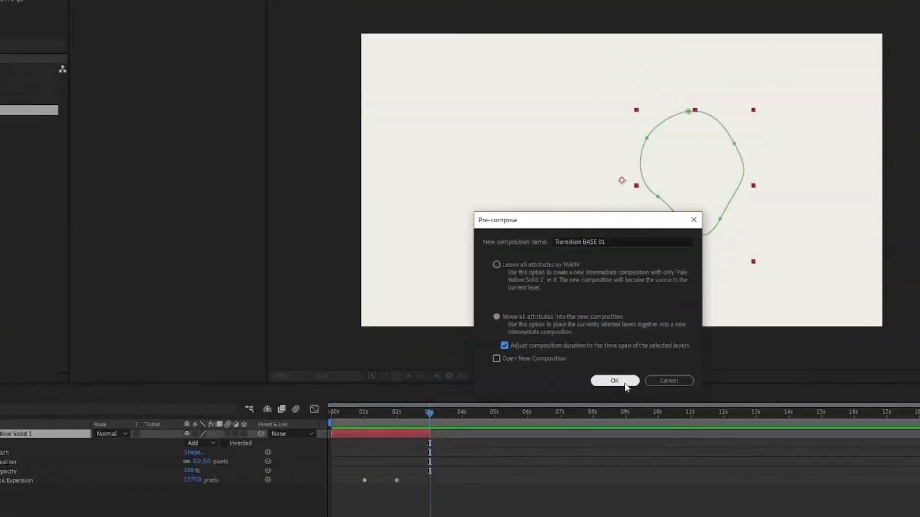
{"action": "left_click", "coordinate": [525, 448]}
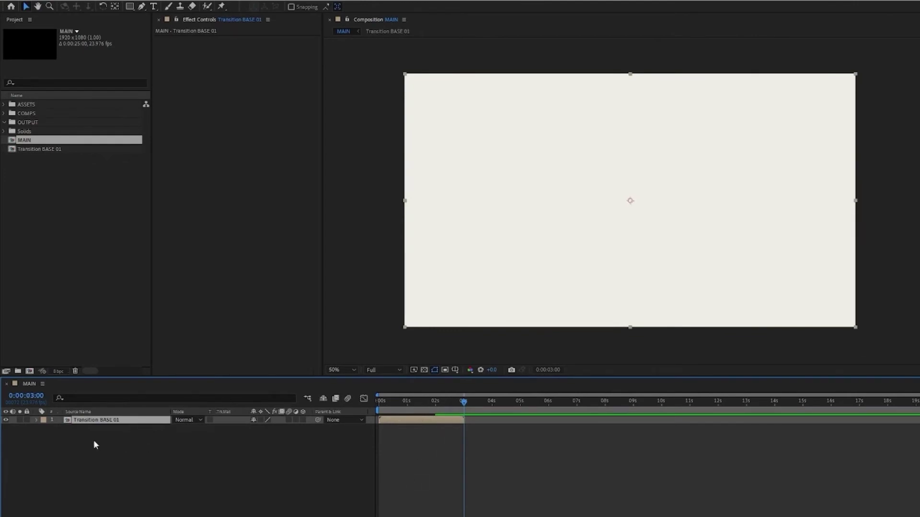
Duplicate the Transition BASE 01 layer, hide the upper copy and apply the Roughen Edges effect to the lower one
{"action": "key", "text": "ctrl+d"}
{"action": "left_click", "coordinate": [6, 421]}
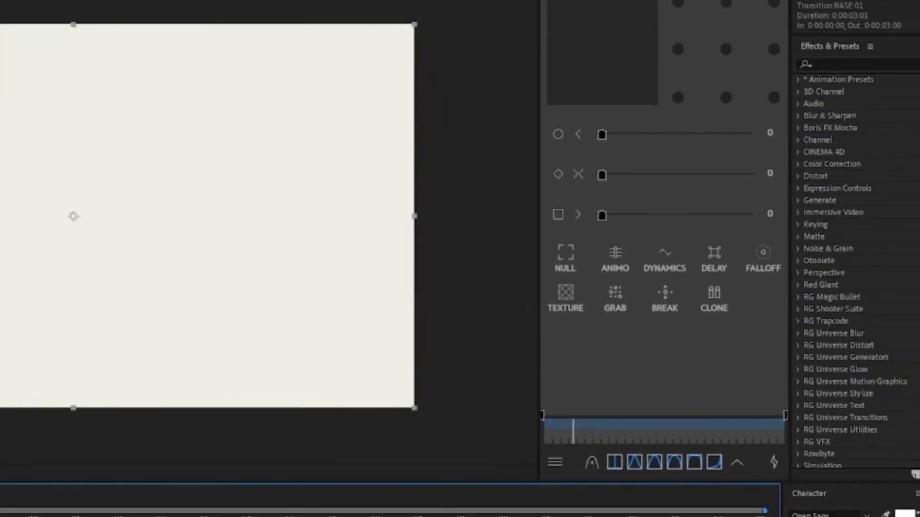
{"action": "left_click", "coordinate": [851, 63]}
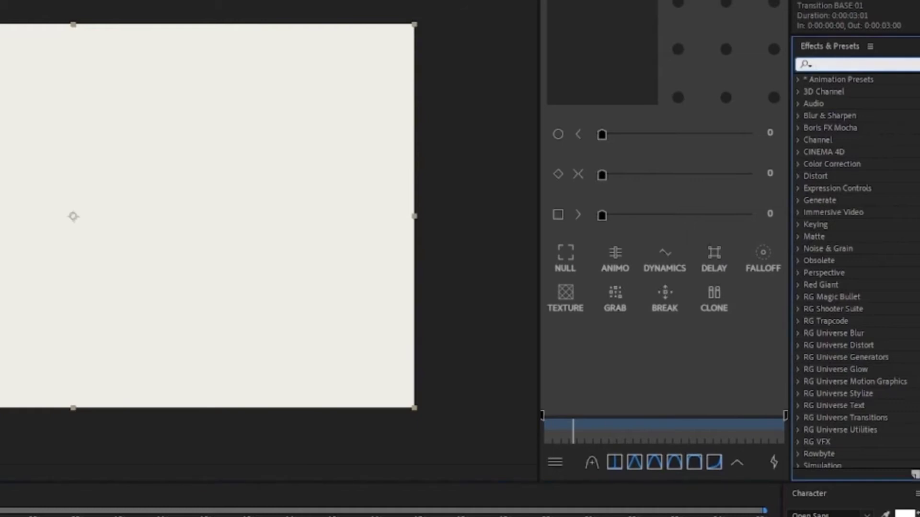
{"action": "type", "text": "roughen"}
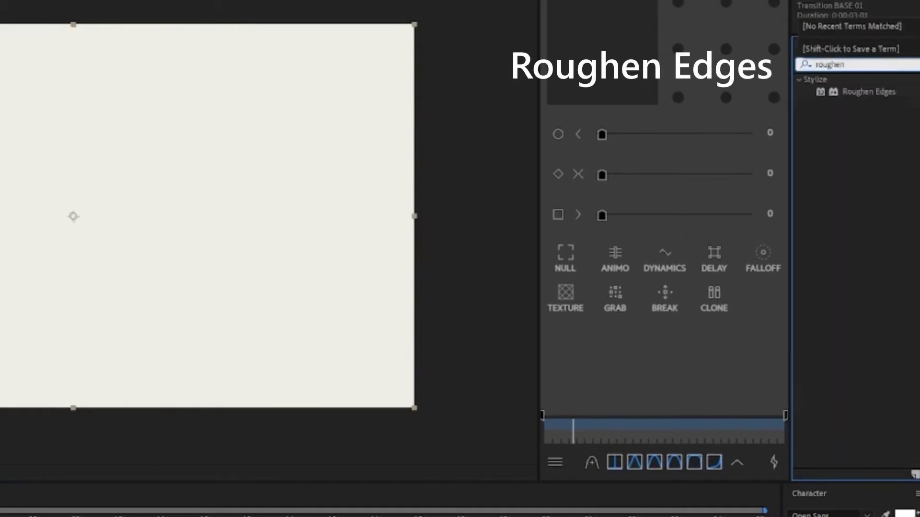
{"action": "left_click", "coordinate": [886, 92]}
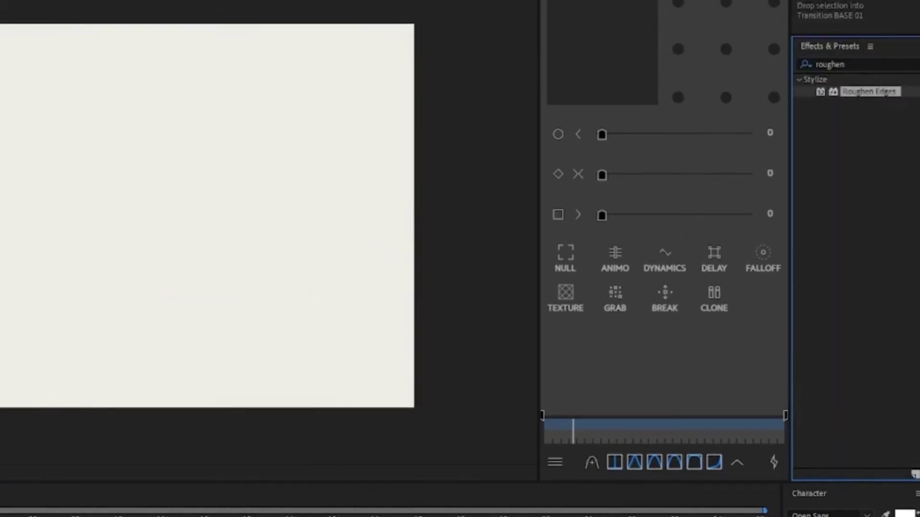
{"action": "left_click_drag", "start_coordinate": [869, 92], "coordinate": [192, 216]}
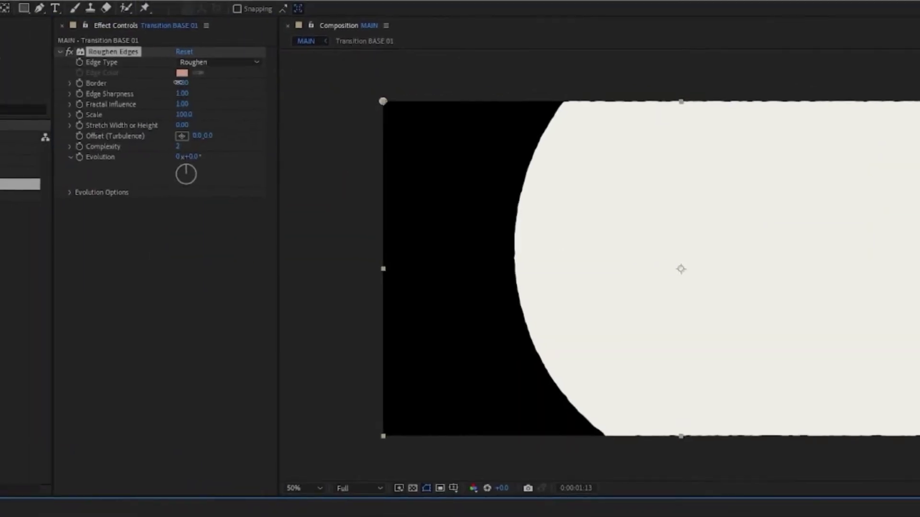
Set the Roughen Edges border on the lower Transition BASE 01 layer to 25.90, checking the edge up close
{"action": "left_click_drag", "start_coordinate": [180, 82], "coordinate": [349, 72]}
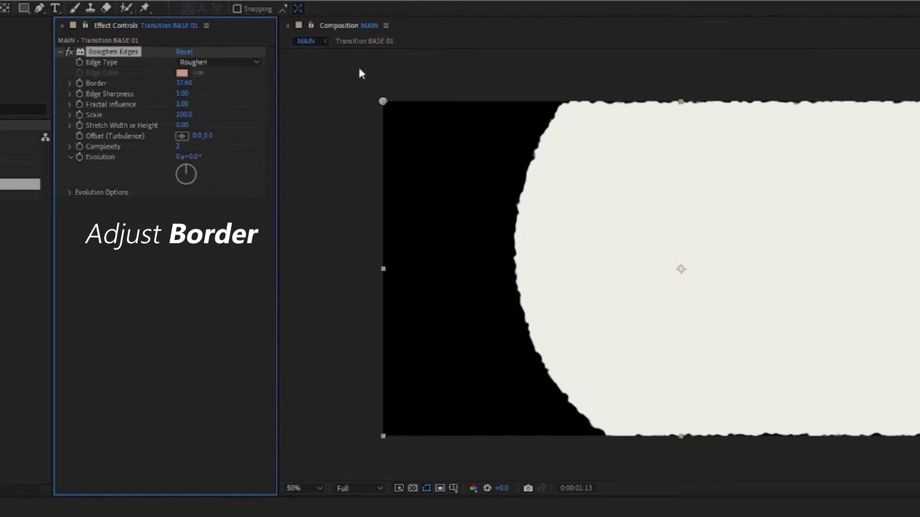
{"action": "left_click_drag", "start_coordinate": [182, 83], "coordinate": [138, 84]}
{"action": "scroll", "coordinate": [592, 169], "scroll_direction": "up", "scroll_amount": 4}
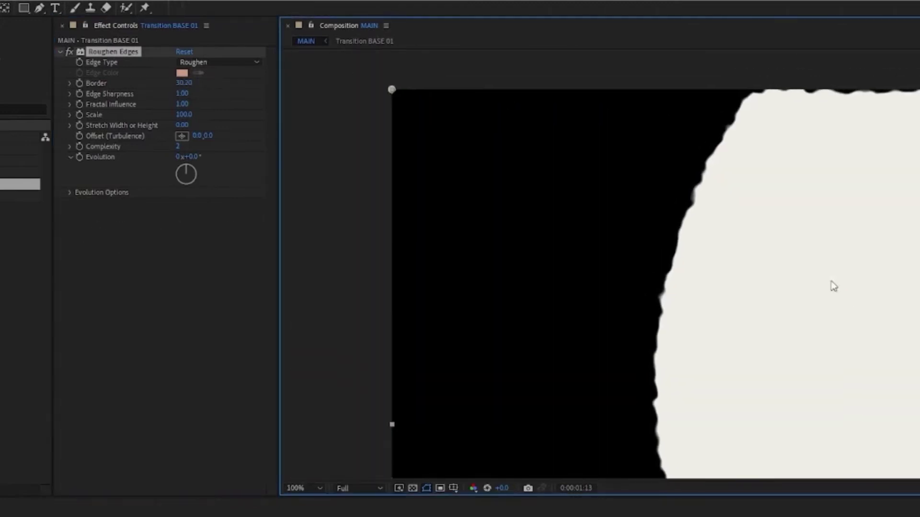
{"action": "left_click_drag", "start_coordinate": [183, 82], "coordinate": [161, 82]}
{"action": "scroll", "coordinate": [778, 282], "scroll_direction": "down", "scroll_amount": 2}
{"action": "scroll", "coordinate": [779, 281], "scroll_direction": "down", "scroll_amount": 4}
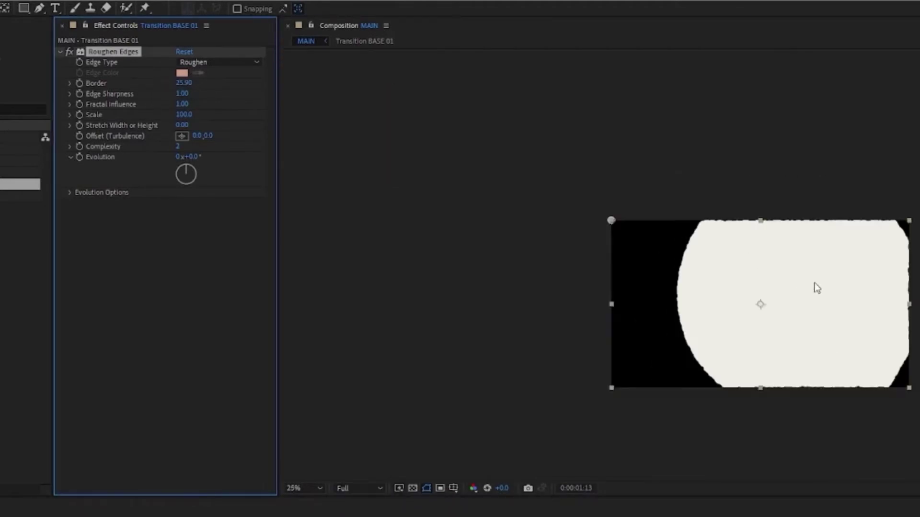
{"action": "left_click_drag", "start_coordinate": [815, 287], "coordinate": [710, 281]}
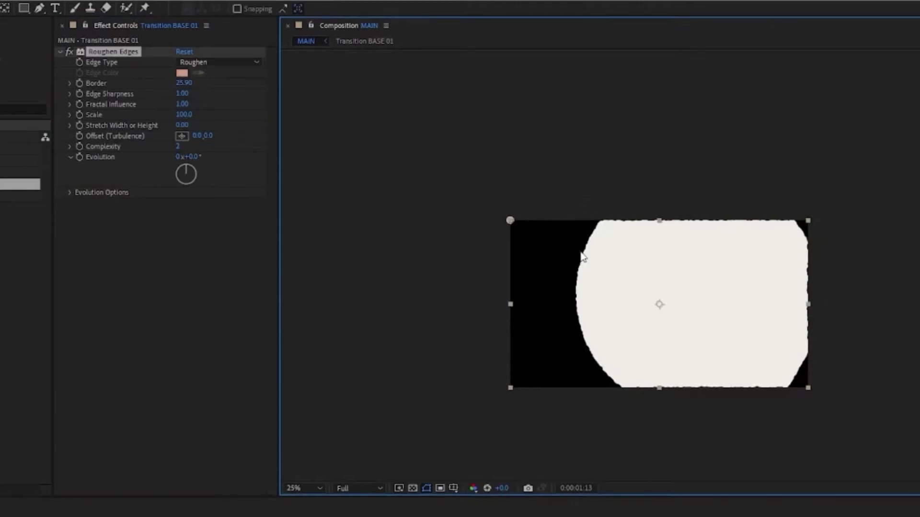
{"action": "scroll", "coordinate": [582, 258], "scroll_direction": "up", "scroll_amount": 2}
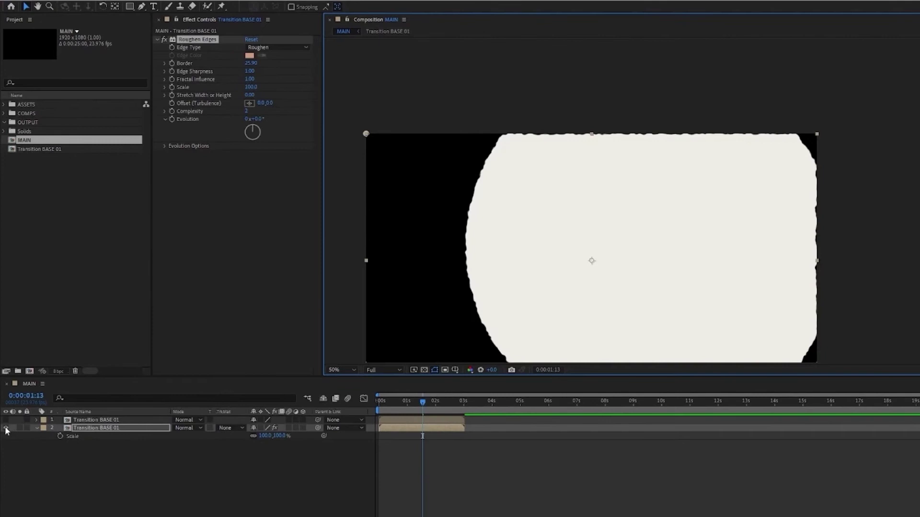
Hide the roughened lower layer, show the upper Transition BASE 01 layer and apply Roughen Edges to it
{"action": "left_click", "coordinate": [6, 428]}
{"action": "left_click", "coordinate": [6, 420]}
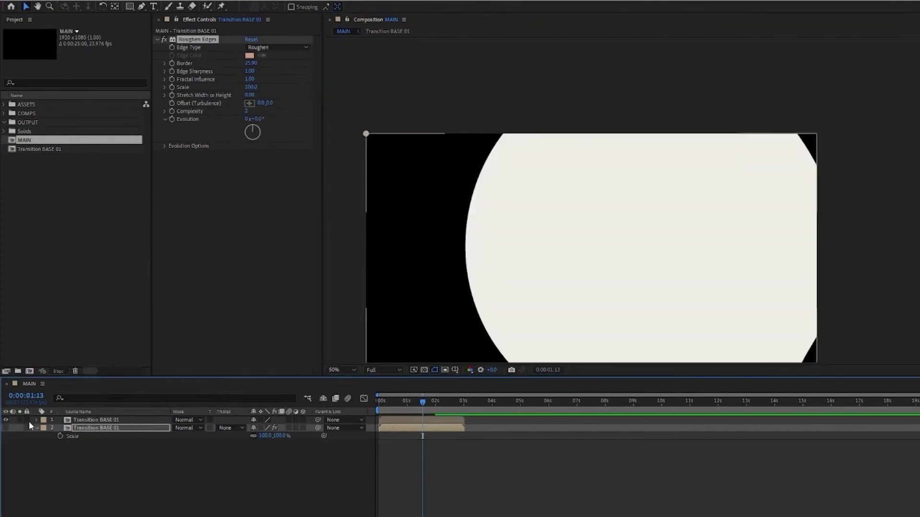
{"action": "left_click", "coordinate": [96, 420]}
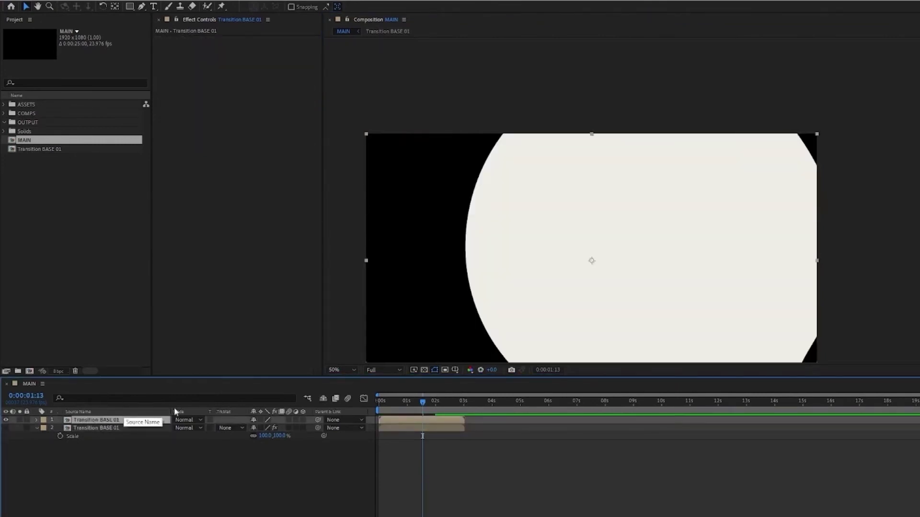
{"action": "left_click_drag", "start_coordinate": [918, 183], "coordinate": [88, 423]}
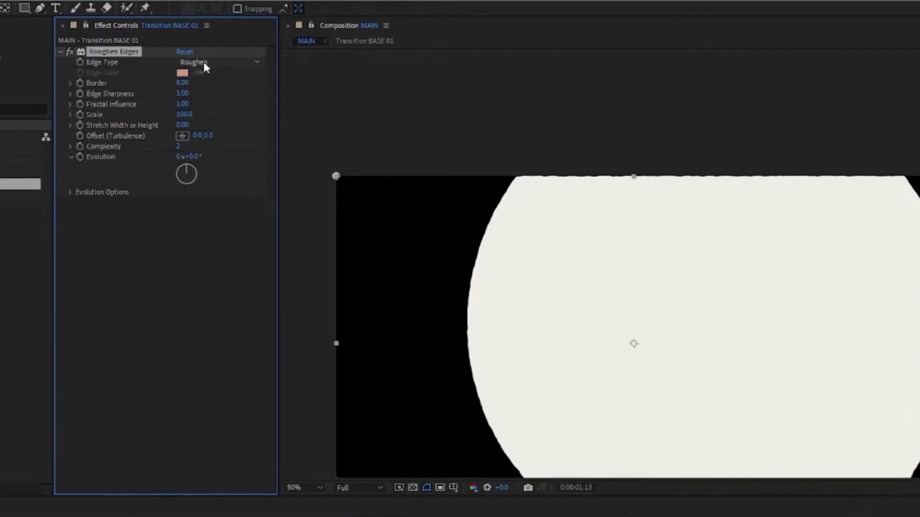
Change the upper layer's Roughen Edges edge type to Photocopy and inspect the thin outline up close
{"action": "left_click", "coordinate": [267, 49]}
{"action": "left_click", "coordinate": [217, 157]}
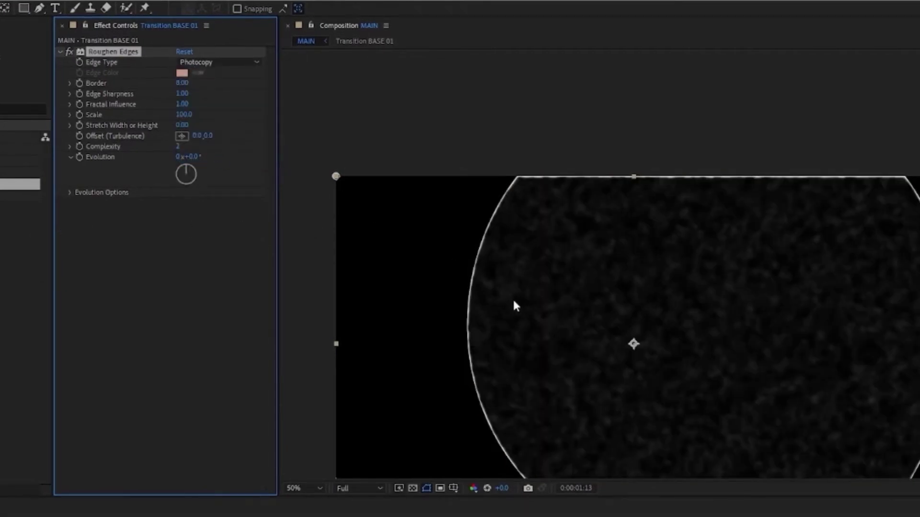
{"action": "key", "text": "period"}
{"action": "left_click_drag", "start_coordinate": [464, 265], "coordinate": [722, 326]}
{"action": "key", "text": "period"}
{"action": "key", "text": "period"}
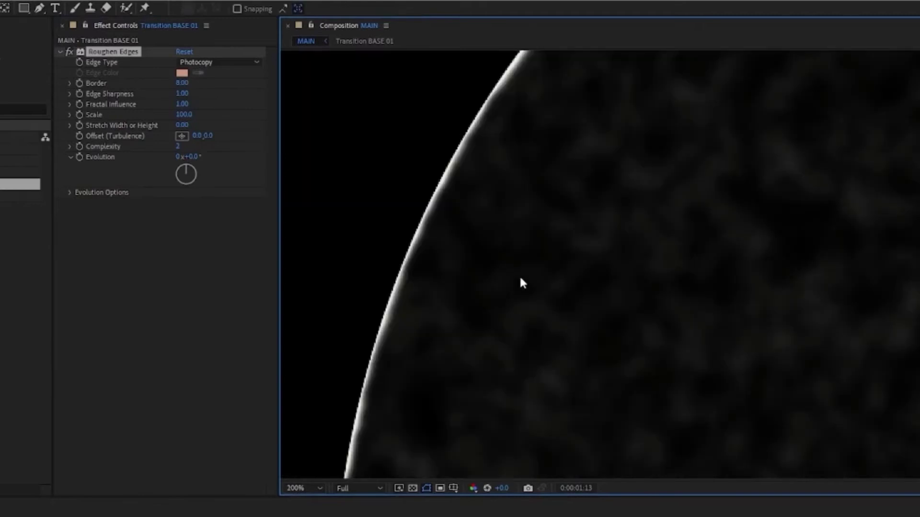
{"action": "key", "text": "comma"}
{"action": "key", "text": "comma"}
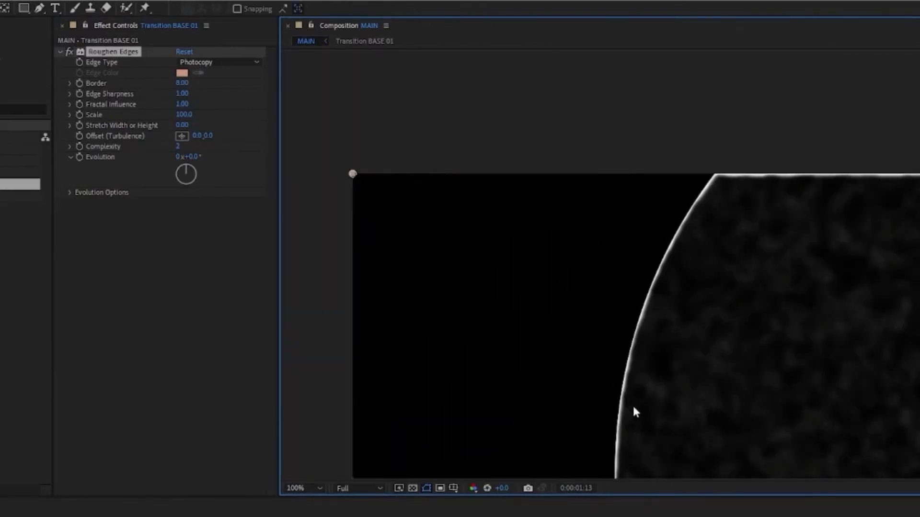
{"action": "left_click_drag", "start_coordinate": [780, 345], "coordinate": [513, 188]}
{"action": "key", "text": "comma"}
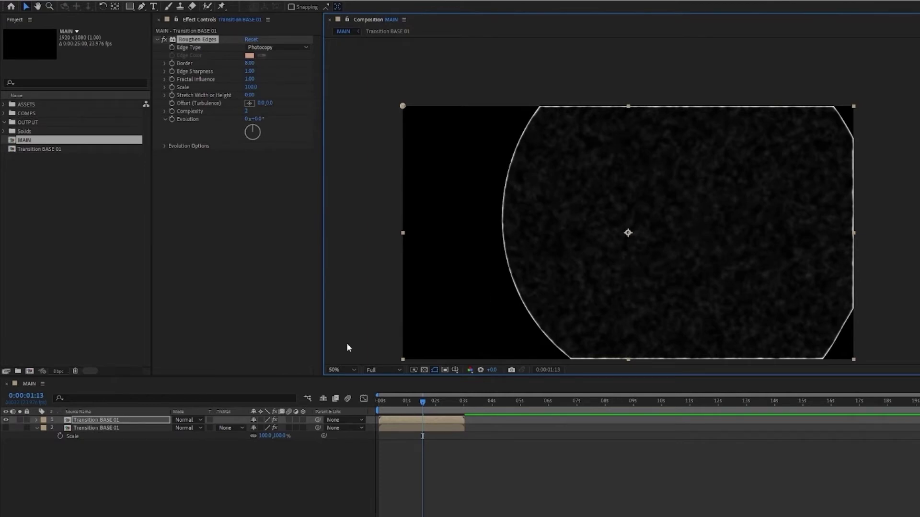
Duplicate the Photocopy-edged Transition BASE 01 layer and add the Invert effect to the top copy
{"action": "left_click", "coordinate": [95, 420]}
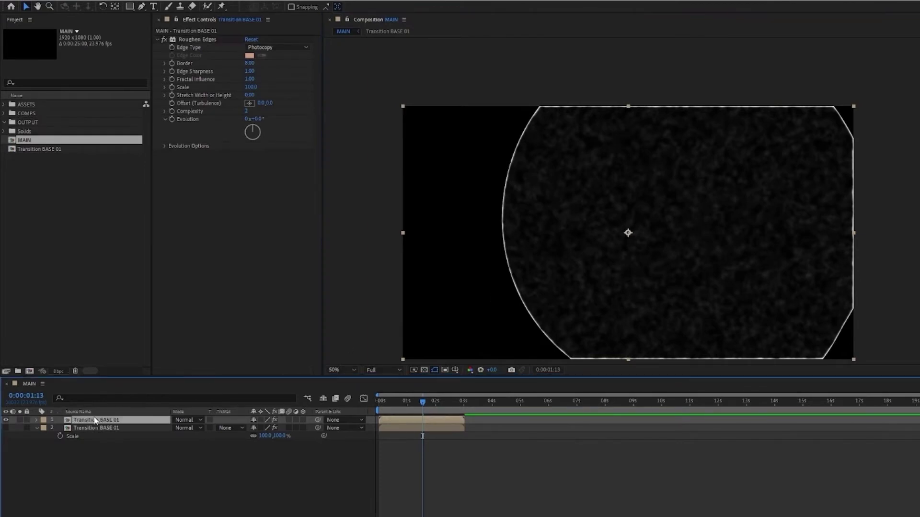
{"action": "key", "text": "ctrl+d"}
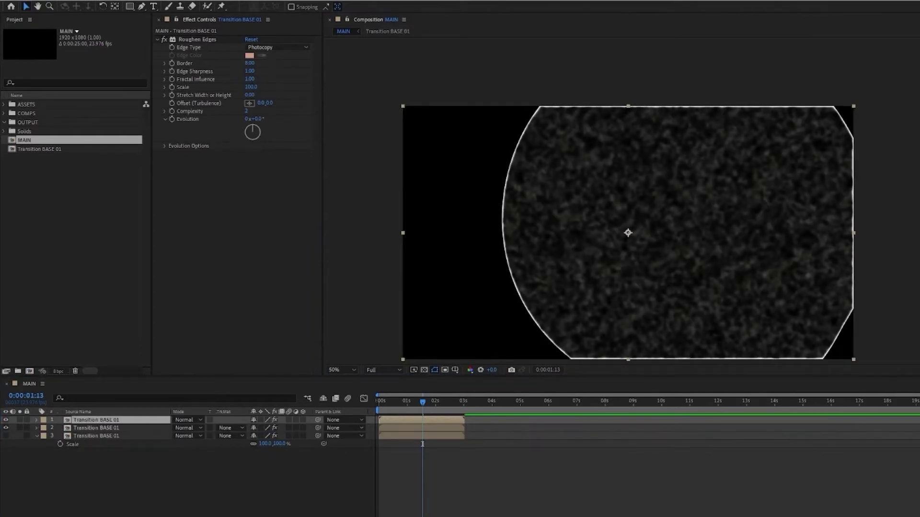
{"action": "left_click_drag", "start_coordinate": [915, 158], "coordinate": [233, 206]}
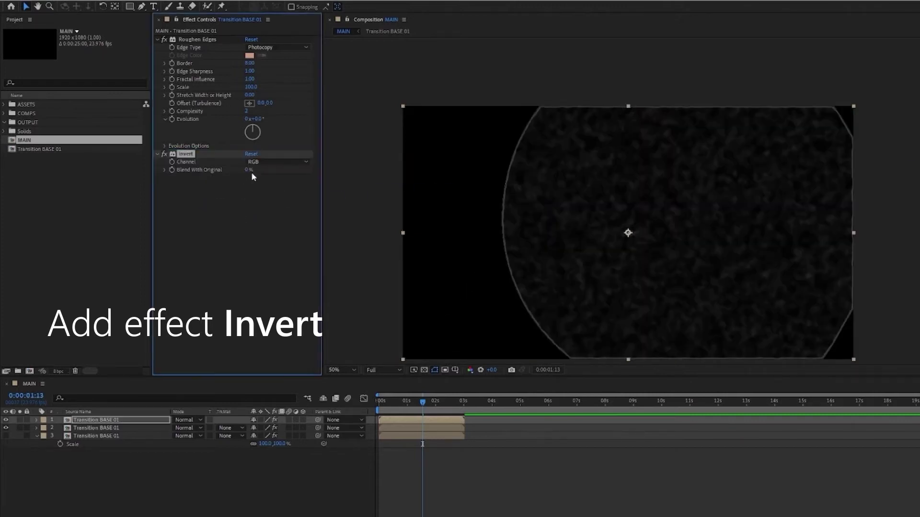
Set the Invert channel to Alpha, move Invert above Roughen Edges in the effect order, and inspect the doubled outline
{"action": "left_click", "coordinate": [258, 160]}
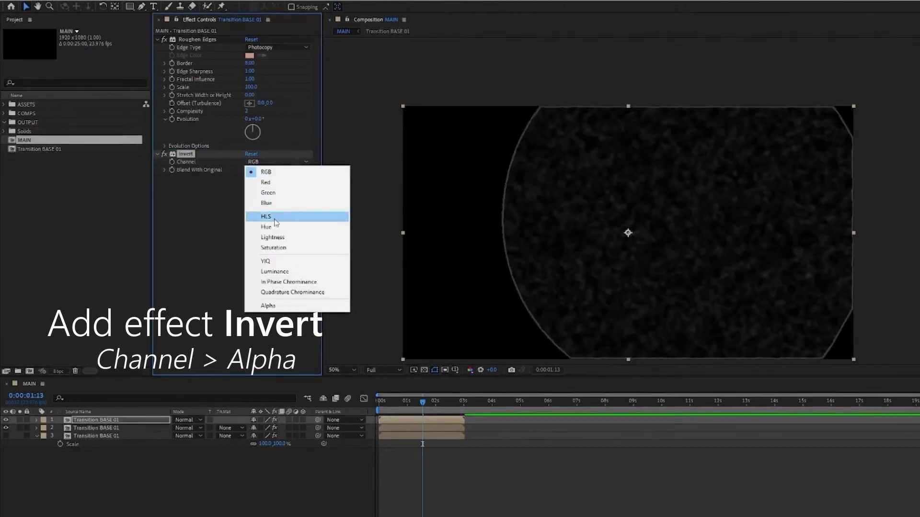
{"action": "left_click", "coordinate": [274, 306]}
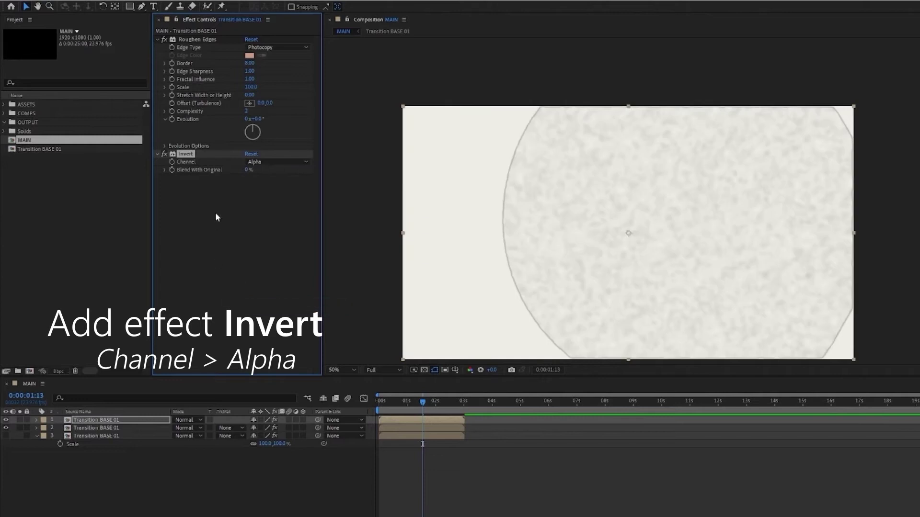
{"action": "left_click_drag", "start_coordinate": [187, 154], "coordinate": [200, 39]}
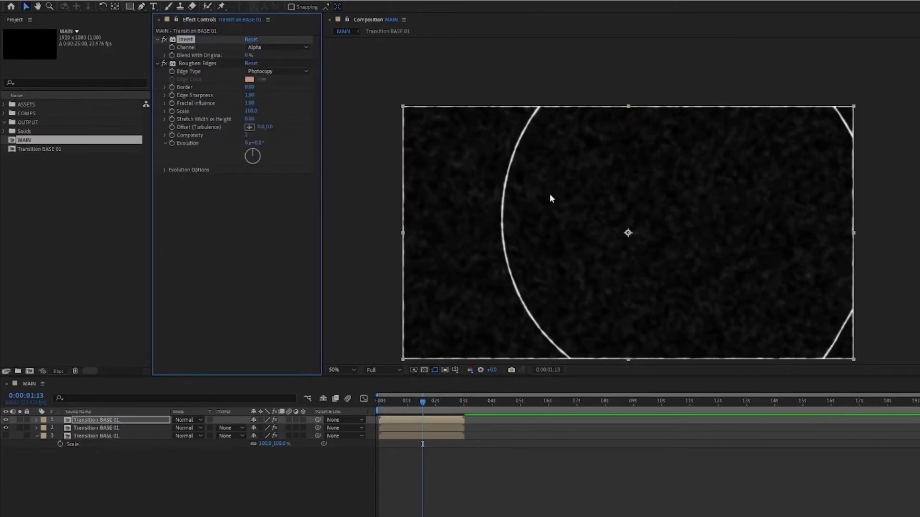
{"action": "scroll", "coordinate": [490, 157], "scroll_direction": "up", "scroll_amount": 1}
{"action": "left_click_drag", "start_coordinate": [491, 157], "coordinate": [699, 234]}
{"action": "key", "text": "v"}
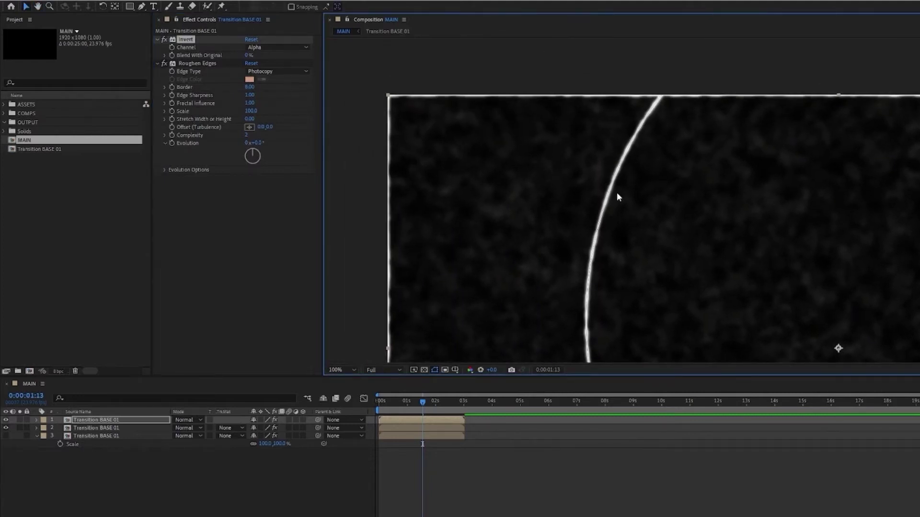
Pre-compose the two visible outline layers together as "Transition FLAME"
{"action": "left_click", "coordinate": [93, 424], "text": "shift"}
{"action": "right_click", "coordinate": [94, 420]}
{"action": "left_click", "coordinate": [143, 370]}
{"action": "type", "text": "Tra"}
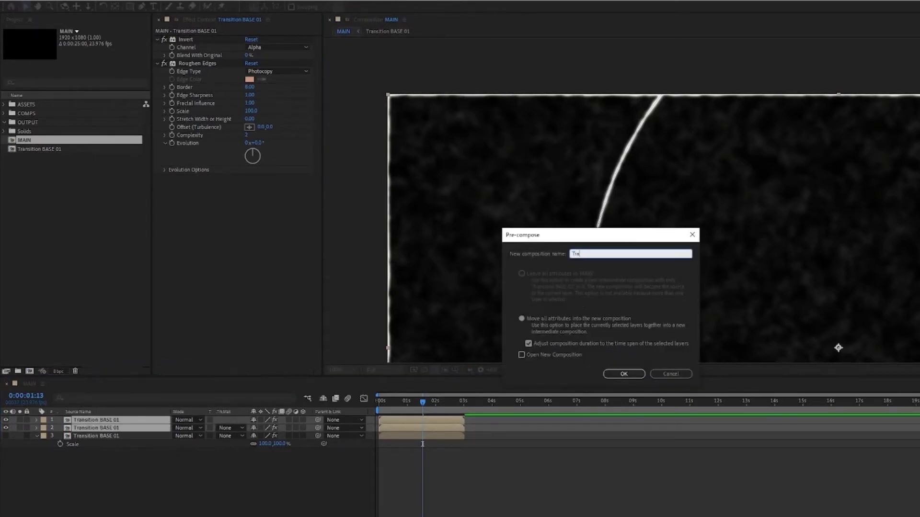
{"action": "type", "text": "nsition FLAME"}
{"action": "left_click", "coordinate": [624, 374]}
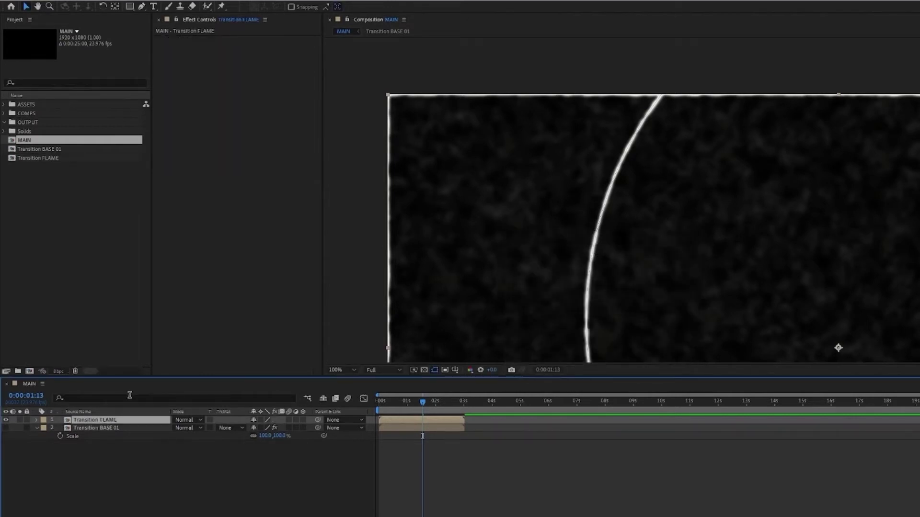
Open the Transition FLAME composition and examine the seam along the curved outline at 200% zoom
{"action": "double_click", "coordinate": [98, 421]}
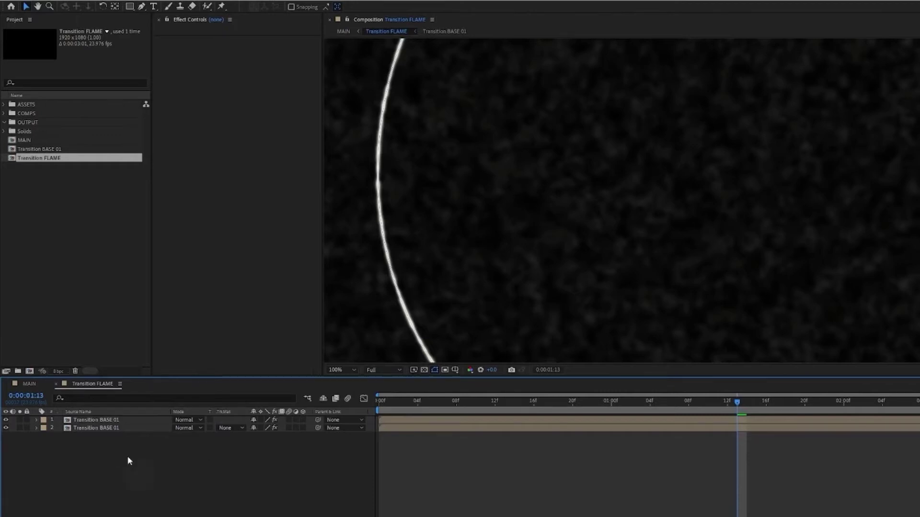
{"action": "left_click_drag", "start_coordinate": [383, 151], "coordinate": [607, 215]}
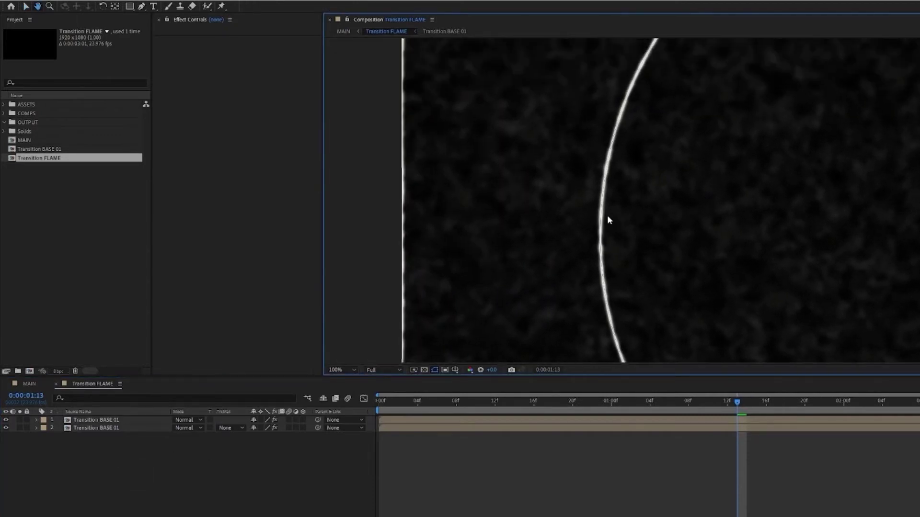
{"action": "scroll", "coordinate": [597, 206], "scroll_direction": "up", "scroll_amount": 1}
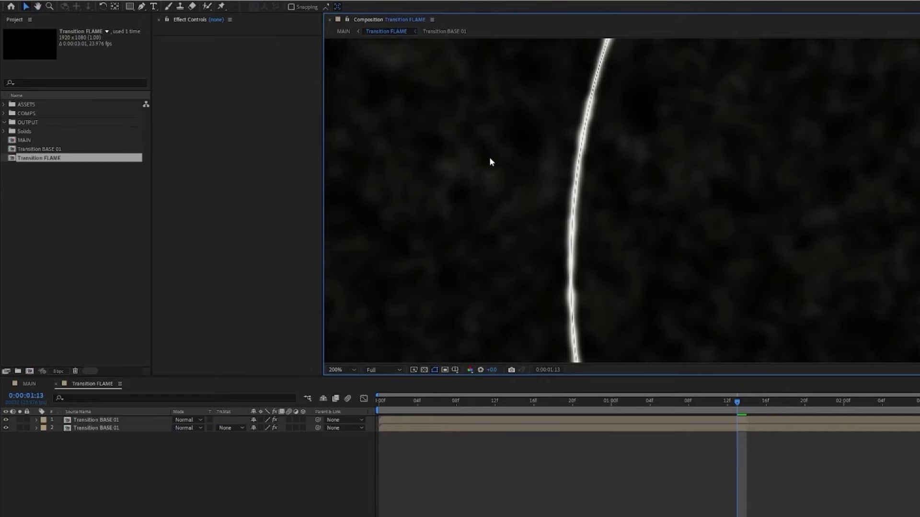
Set the Transition FLAME composition's background color to mid grey 898989
{"action": "scroll", "coordinate": [633, 206], "scroll_direction": "down", "scroll_amount": 1}
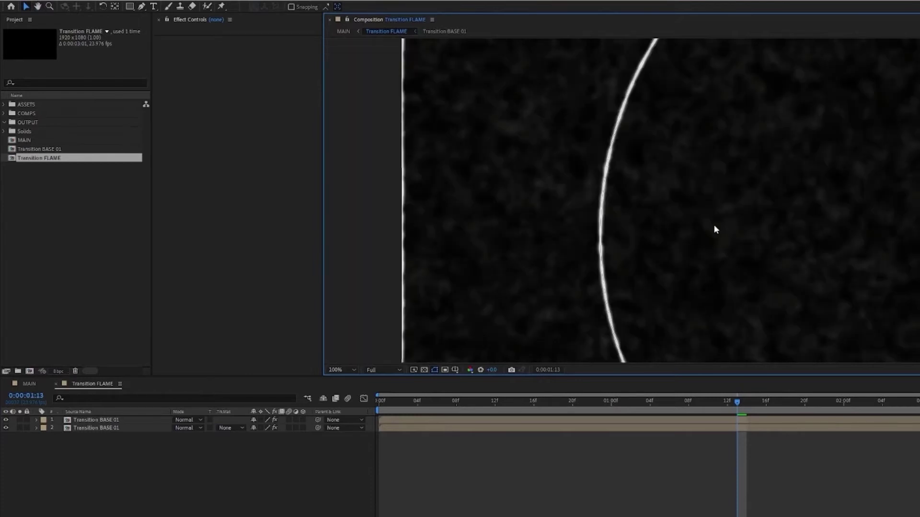
{"action": "left_click_drag", "start_coordinate": [780, 226], "coordinate": [667, 200]}
{"action": "left_click", "coordinate": [115, 455]}
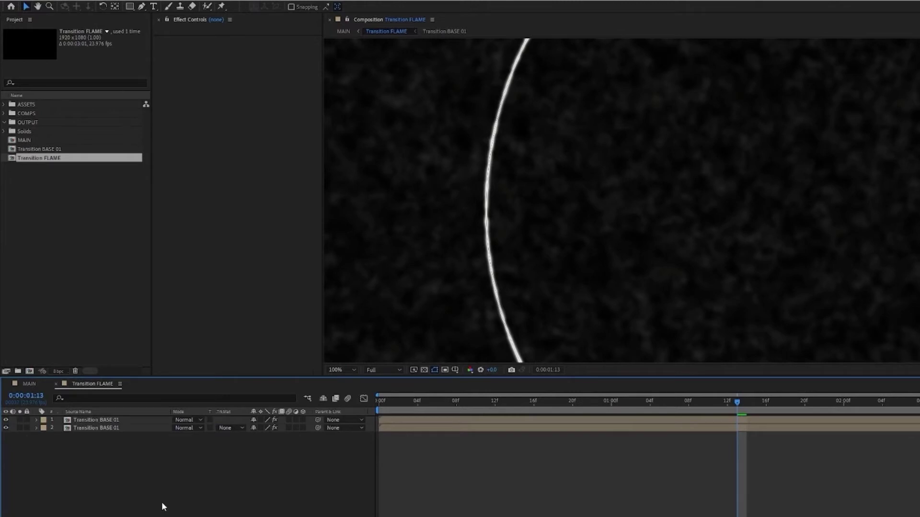
{"action": "key", "text": "ctrl+k"}
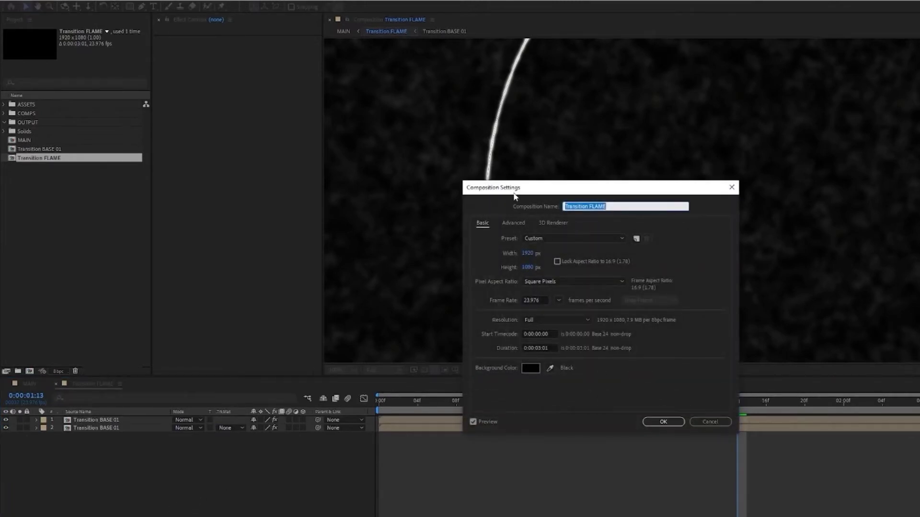
{"action": "left_click", "coordinate": [530, 368]}
{"action": "left_click", "coordinate": [505, 305]}
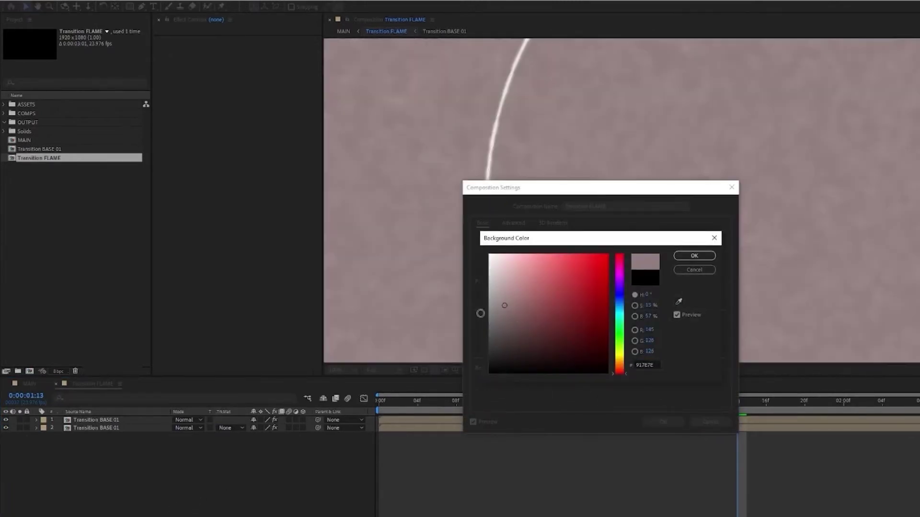
{"action": "left_click", "coordinate": [488, 309]}
{"action": "left_click", "coordinate": [693, 256]}
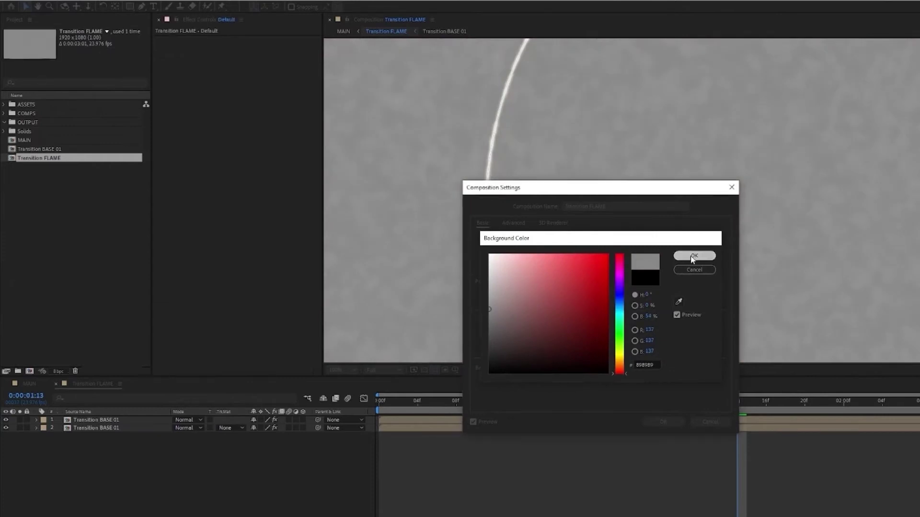
{"action": "left_click", "coordinate": [663, 422]}
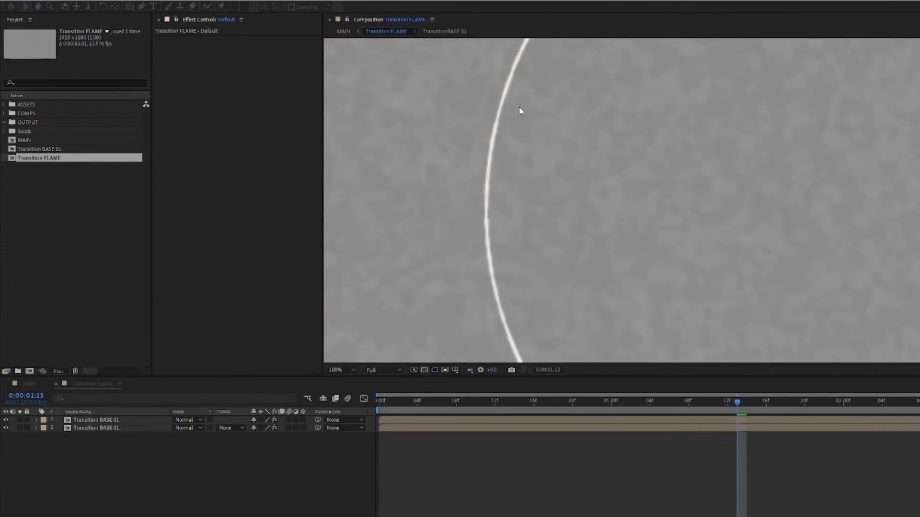
Add a black 1920 x 1080 px solid beneath both Transition BASE 01 layers in Transition FLAME
{"action": "key", "text": "comma"}
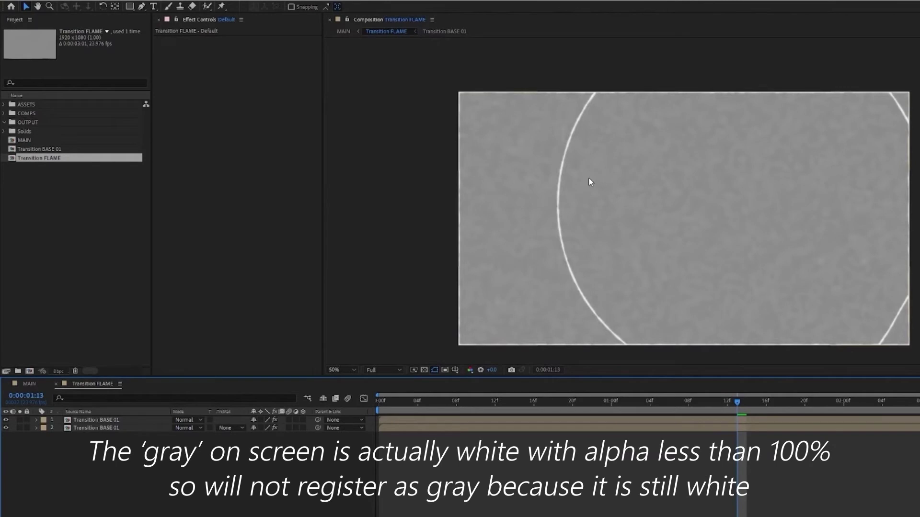
{"action": "key", "text": "period"}
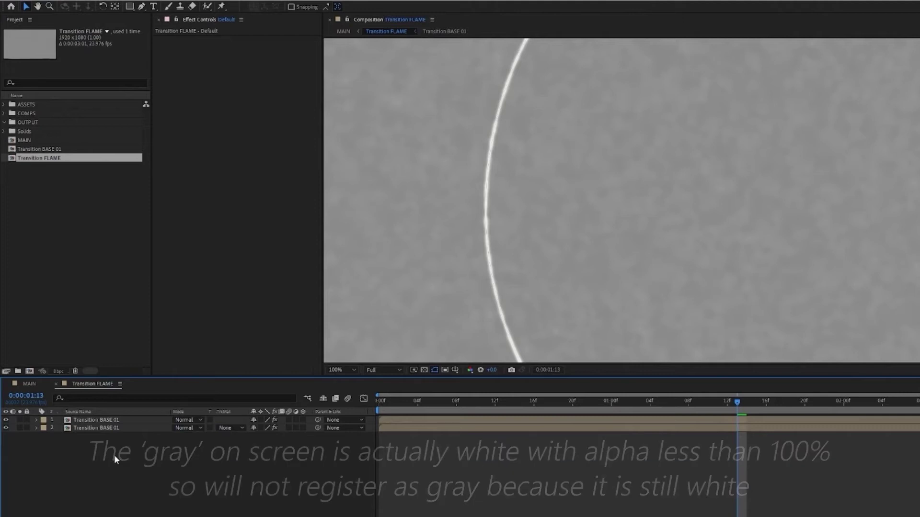
{"action": "key", "text": "ctrl+y"}
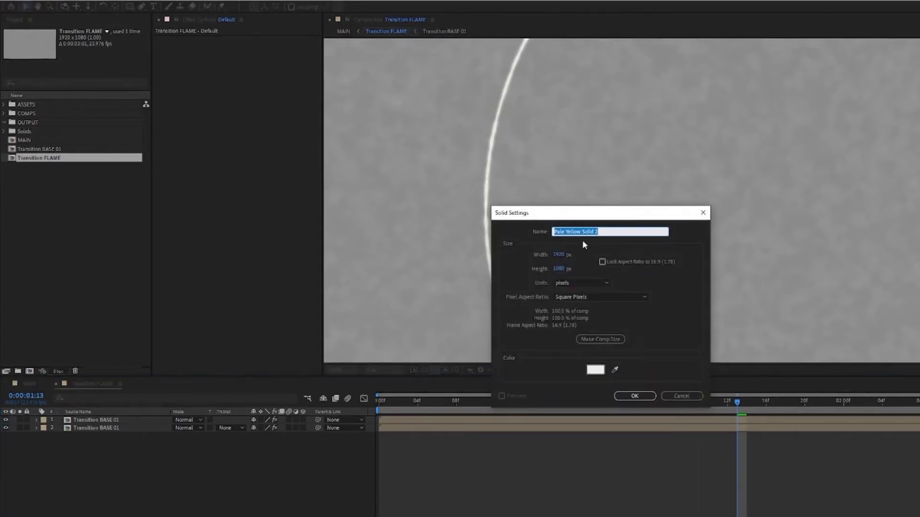
{"action": "left_click", "coordinate": [595, 369]}
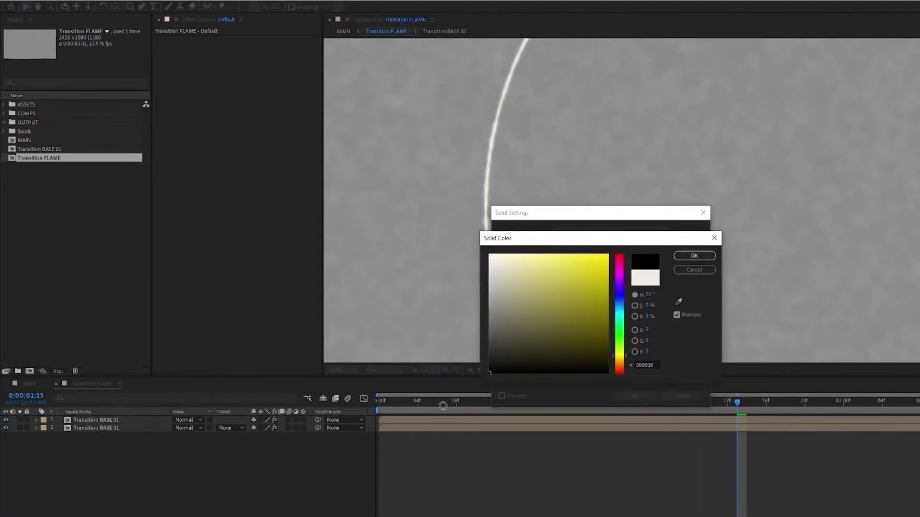
{"action": "left_click", "coordinate": [694, 255]}
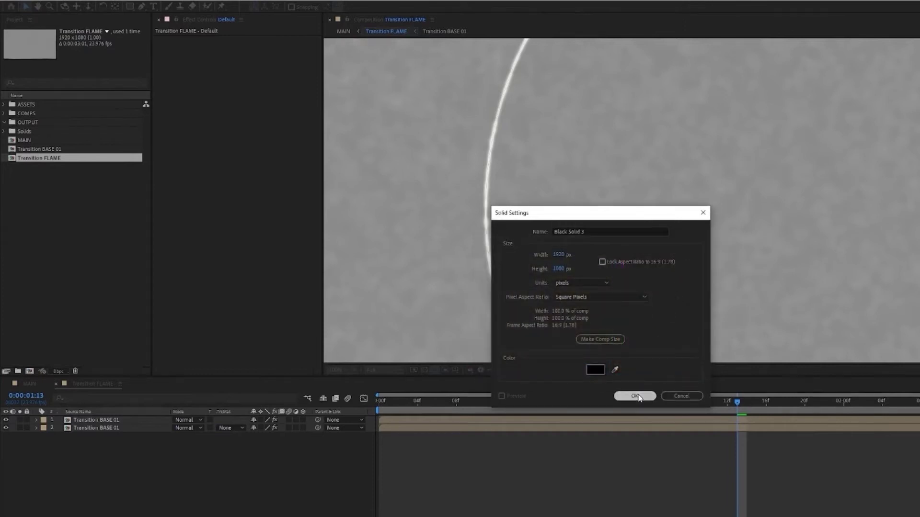
{"action": "left_click", "coordinate": [635, 396]}
{"action": "left_click_drag", "start_coordinate": [94, 420], "coordinate": [95, 455]}
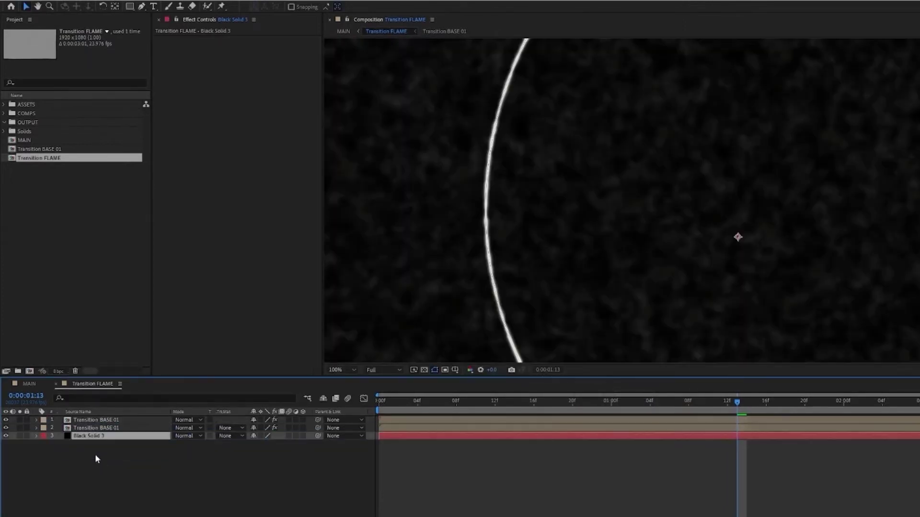
Compare Transition FLAME with MAIN, hide the black solid layer and return to the MAIN composition
{"action": "left_click", "coordinate": [29, 384]}
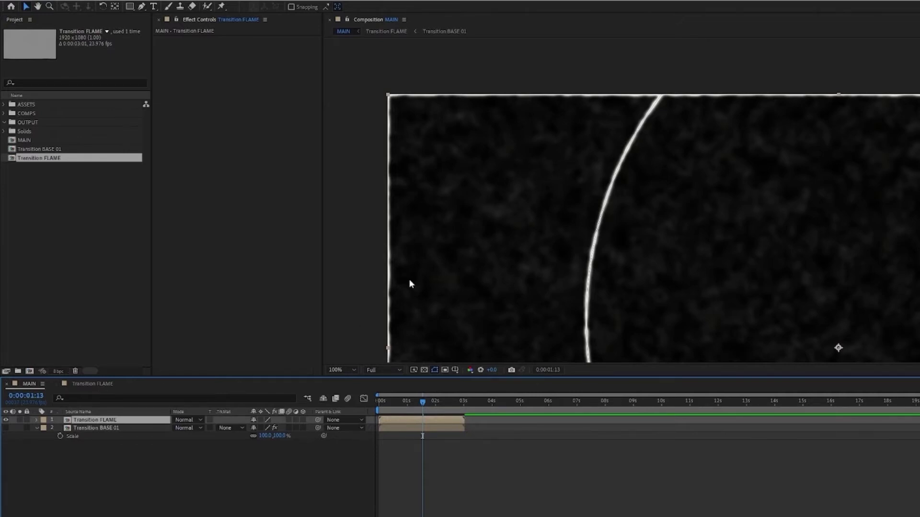
{"action": "left_click", "coordinate": [86, 385]}
{"action": "left_click", "coordinate": [77, 436]}
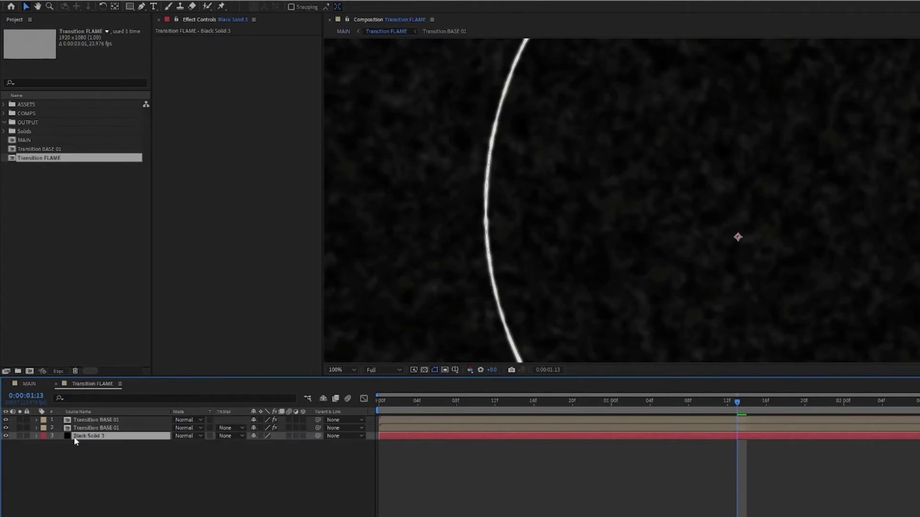
{"action": "left_click", "coordinate": [6, 436]}
{"action": "left_click", "coordinate": [28, 385]}
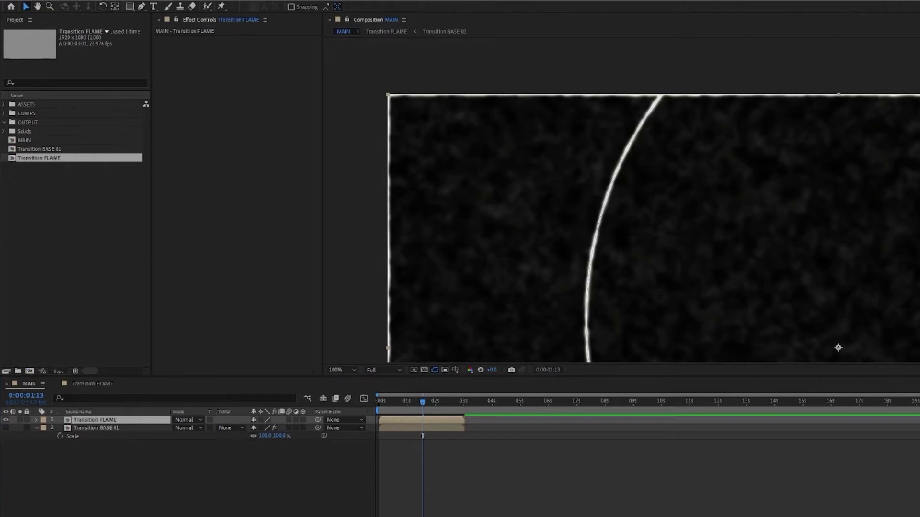
Apply the Tritone effect to the Transition FLAME layer in MAIN and examine the curved outline
{"action": "left_click", "coordinate": [92, 420]}
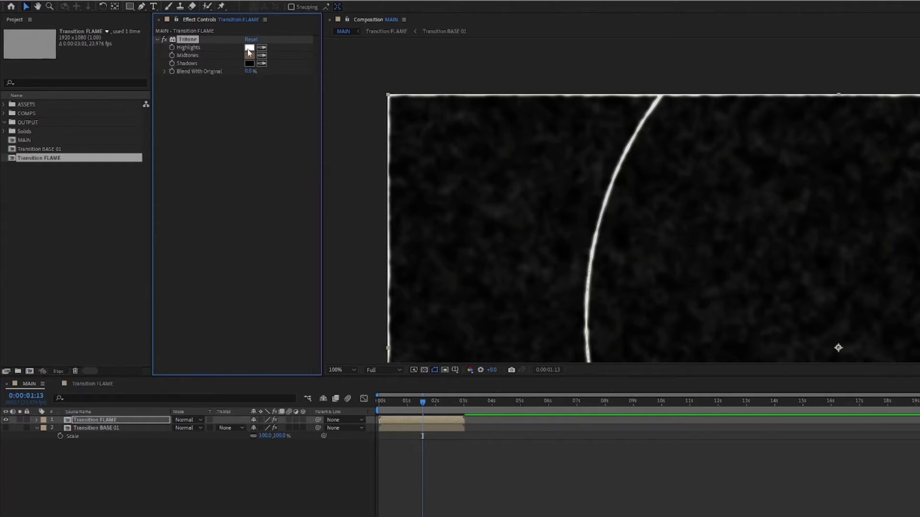
{"action": "scroll", "coordinate": [571, 180], "scroll_direction": "up", "scroll_amount": 1}
{"action": "left_click_drag", "start_coordinate": [628, 198], "coordinate": [865, 229]}
{"action": "left_click_drag", "start_coordinate": [588, 182], "coordinate": [522, 192]}
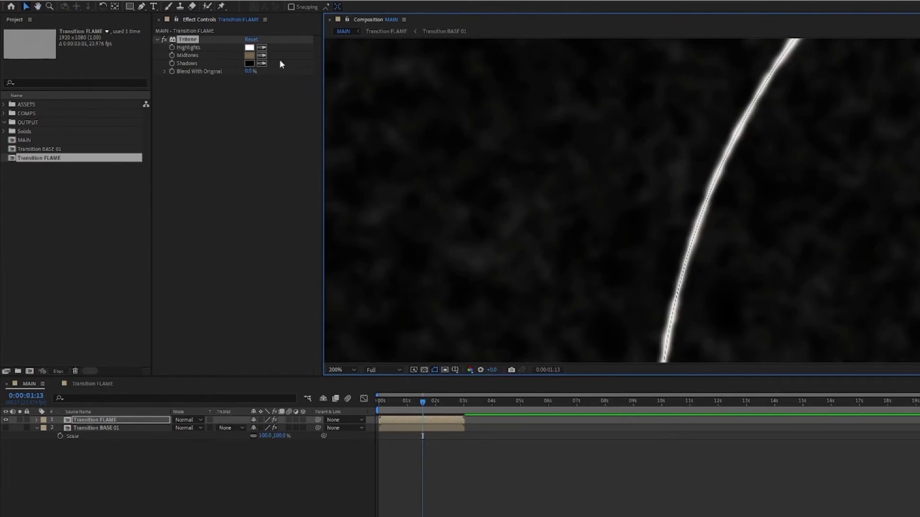
Try black as the Tritone highlights color, then restore the highlights to white FFFFFF
{"action": "left_click", "coordinate": [262, 48]}
{"action": "left_click", "coordinate": [250, 64]}
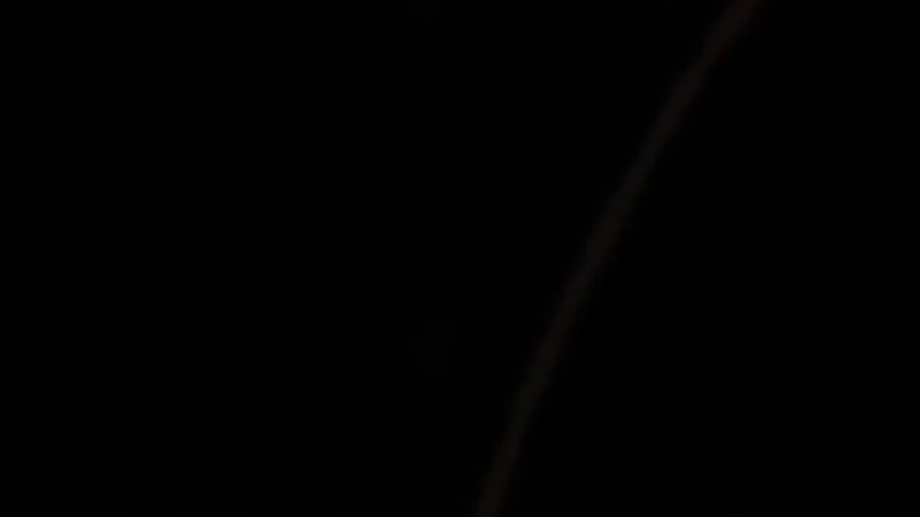
{"action": "left_click", "coordinate": [209, 46]}
{"action": "left_click_drag", "start_coordinate": [510, 272], "coordinate": [433, 220]}
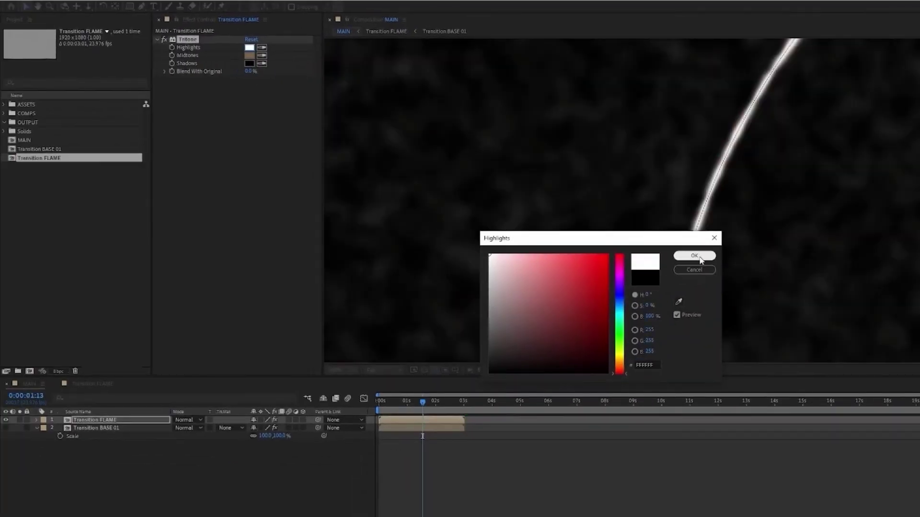
{"action": "left_click", "coordinate": [694, 255]}
Make the black solid visible again in Transition FLAME and check the Tritone coloring in MAIN
{"action": "left_click", "coordinate": [108, 383]}
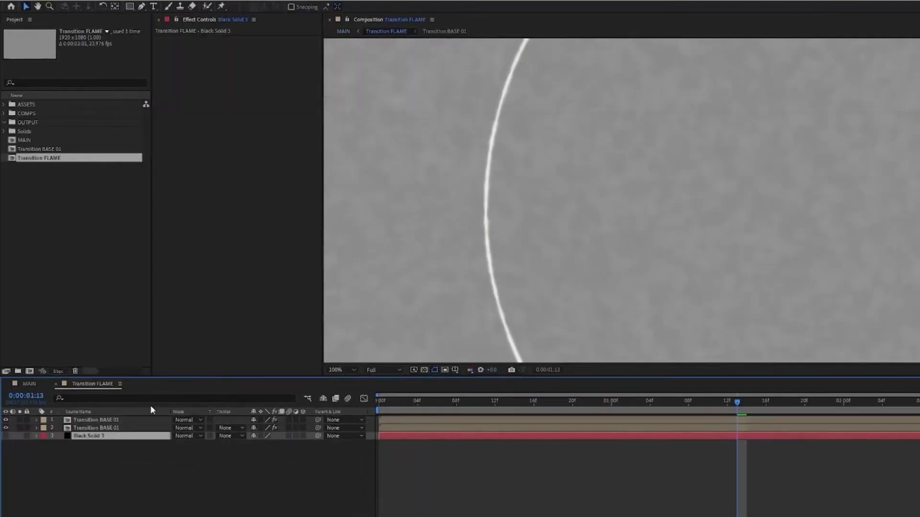
{"action": "left_click", "coordinate": [6, 436]}
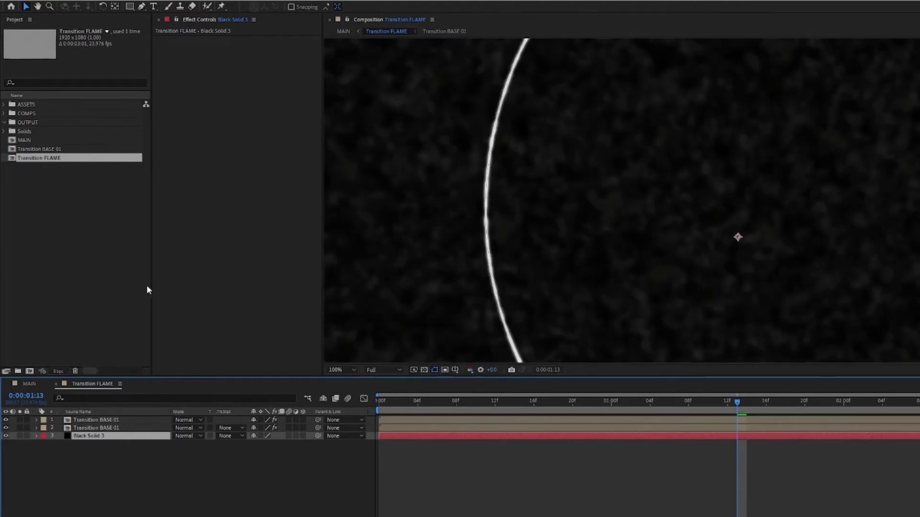
{"action": "left_click", "coordinate": [27, 384]}
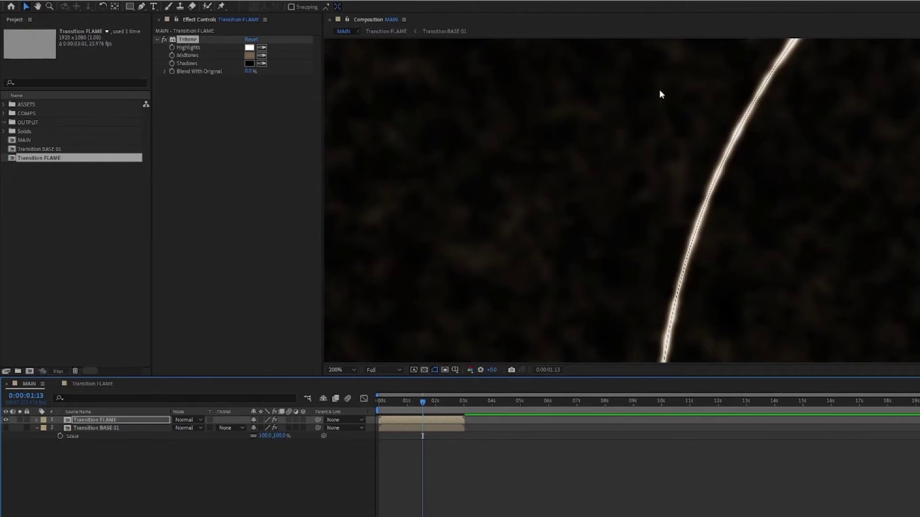
{"action": "scroll", "coordinate": [688, 149], "scroll_direction": "down", "scroll_amount": 2}
{"action": "left_click_drag", "start_coordinate": [644, 207], "coordinate": [452, 62]}
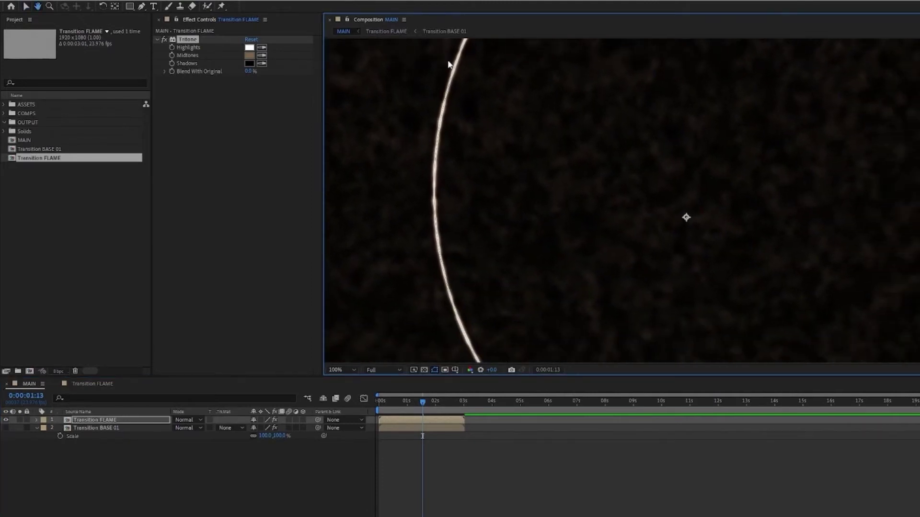
Change the Tritone shadows color to a very dark navy blue and inspect the outline in MAIN
{"action": "left_click", "coordinate": [249, 64]}
{"action": "mouse_move", "coordinate": [619, 354]}
{"action": "left_mouse_down"}
{"action": "mouse_move", "coordinate": [620, 299]}
{"action": "mouse_move", "coordinate": [593, 335]}
{"action": "mouse_move", "coordinate": [608, 367]}
{"action": "mouse_move", "coordinate": [619, 359]}
{"action": "left_mouse_up"}
{"action": "left_click", "coordinate": [603, 285]}
{"action": "left_click", "coordinate": [694, 255]}
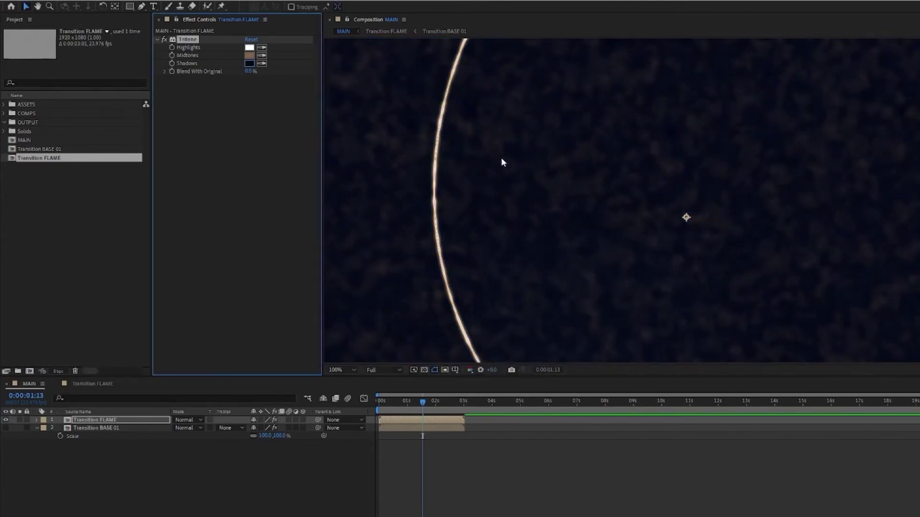
{"action": "scroll", "coordinate": [625, 300], "scroll_direction": "up", "scroll_amount": 2}
{"action": "key", "text": "v"}
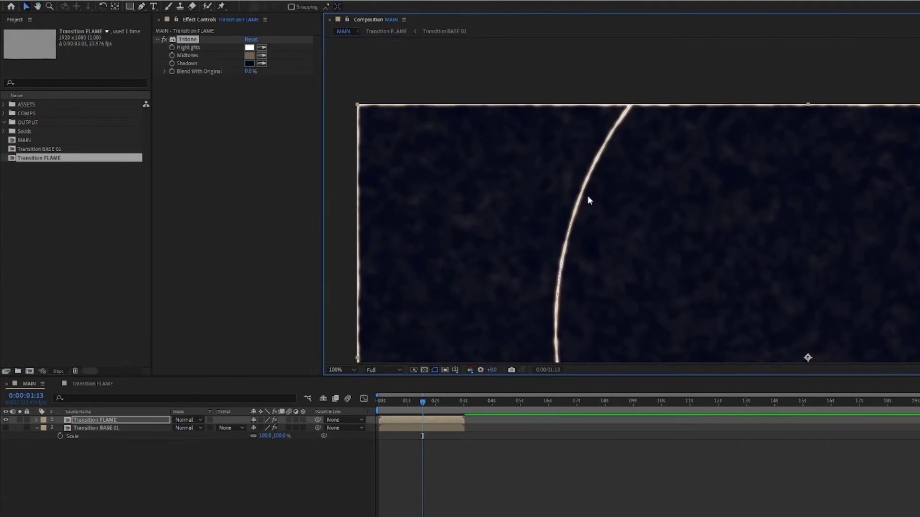
{"action": "scroll", "coordinate": [615, 198], "scroll_direction": "up", "scroll_amount": 1}
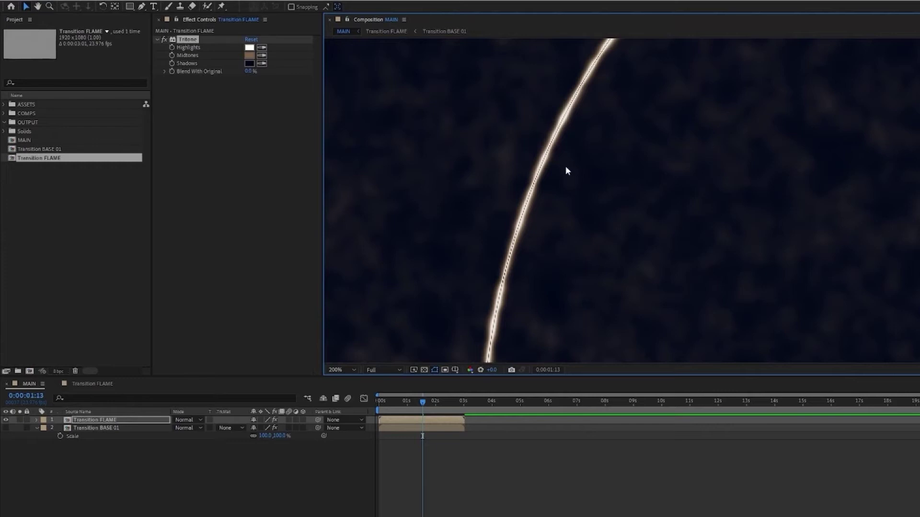
Hide the top Transition BASE 01 layer in Transition FLAME and set the lower copy's Roughen Edges Border to 10.90
{"action": "left_click", "coordinate": [89, 384]}
{"action": "scroll", "coordinate": [542, 230], "scroll_direction": "down", "scroll_amount": 1}
{"action": "scroll", "coordinate": [542, 230], "scroll_direction": "up", "scroll_amount": 1}
{"action": "left_click_drag", "start_coordinate": [482, 174], "coordinate": [559, 213]}
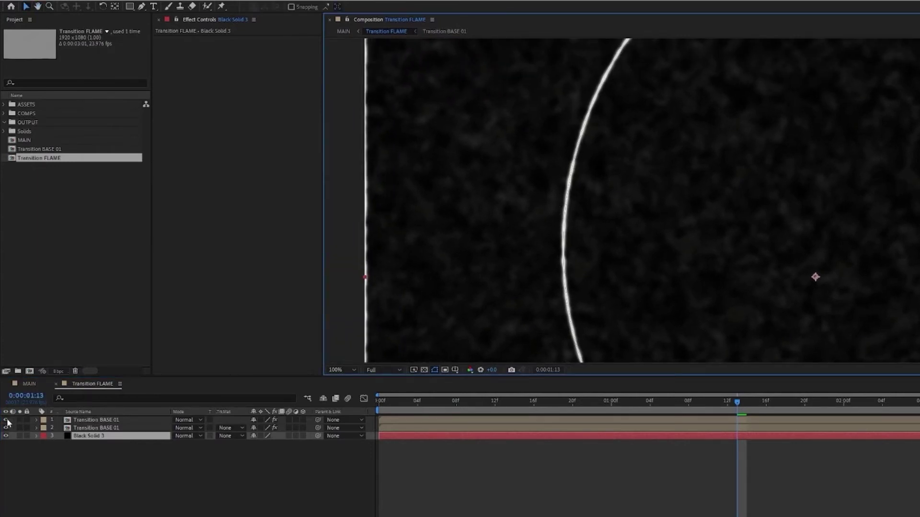
{"action": "left_click", "coordinate": [6, 420]}
{"action": "left_click", "coordinate": [105, 429]}
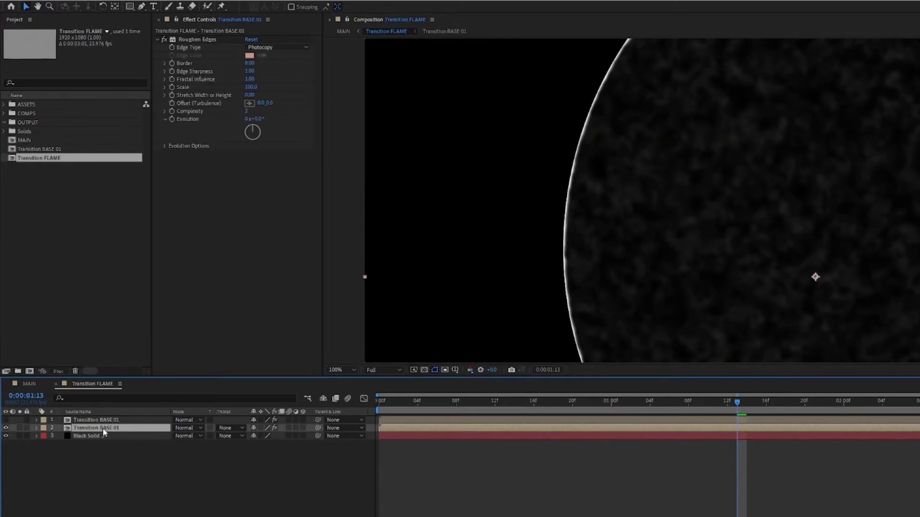
{"action": "left_click_drag", "start_coordinate": [250, 63], "coordinate": [293, 67]}
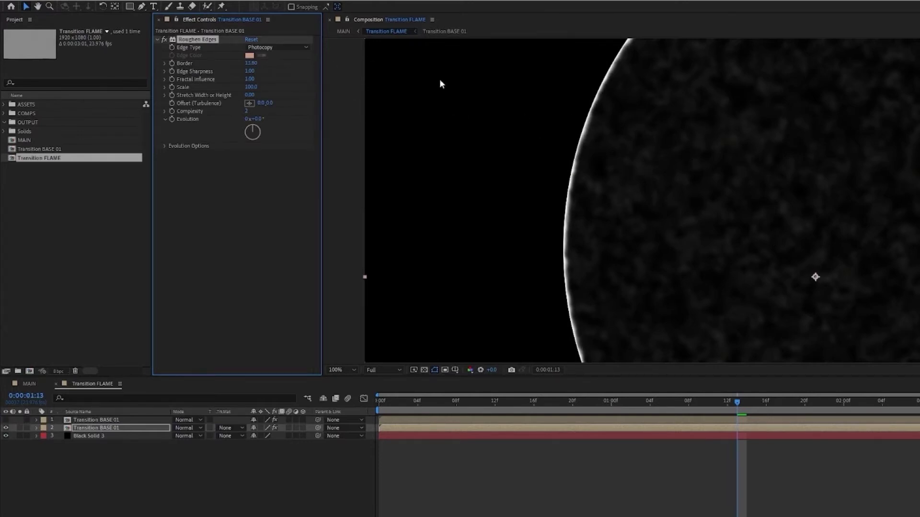
{"action": "mouse_move", "coordinate": [251, 63]}
{"action": "left_mouse_down"}
{"action": "mouse_move", "coordinate": [225, 63]}
{"action": "mouse_move", "coordinate": [239, 63]}
{"action": "left_mouse_up"}
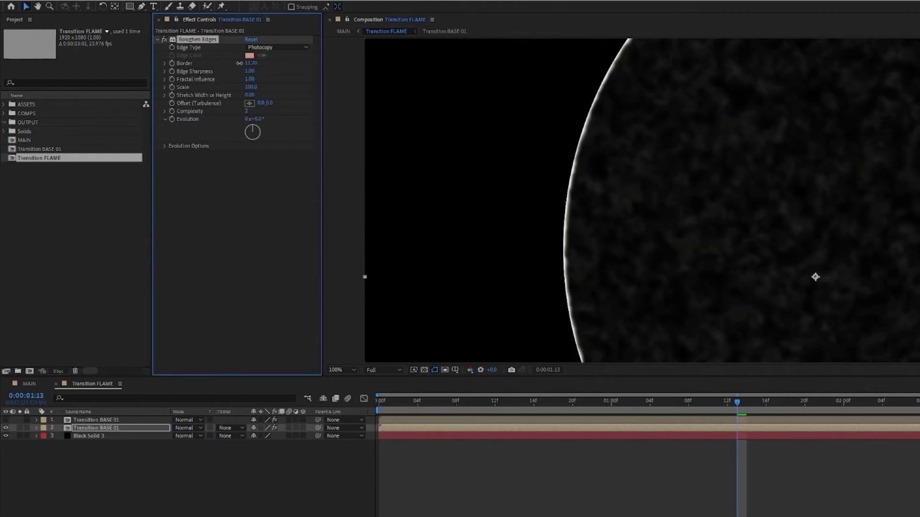
{"action": "scroll", "coordinate": [531, 218], "scroll_direction": "up", "scroll_amount": 2}
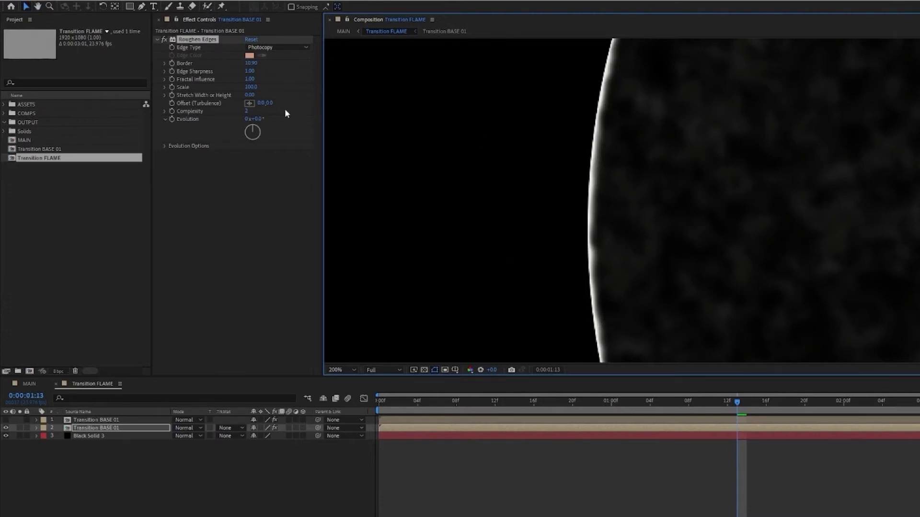
Show the top Transition BASE 01 layer again and set its Roughen Edges Border to 35.90
{"action": "left_click", "coordinate": [6, 420]}
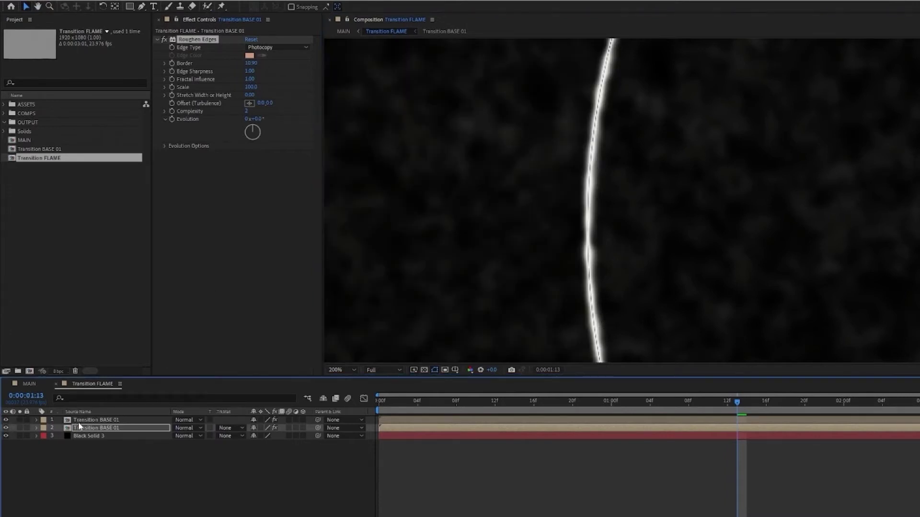
{"action": "left_click", "coordinate": [80, 420]}
{"action": "left_click_drag", "start_coordinate": [250, 87], "coordinate": [415, 93]}
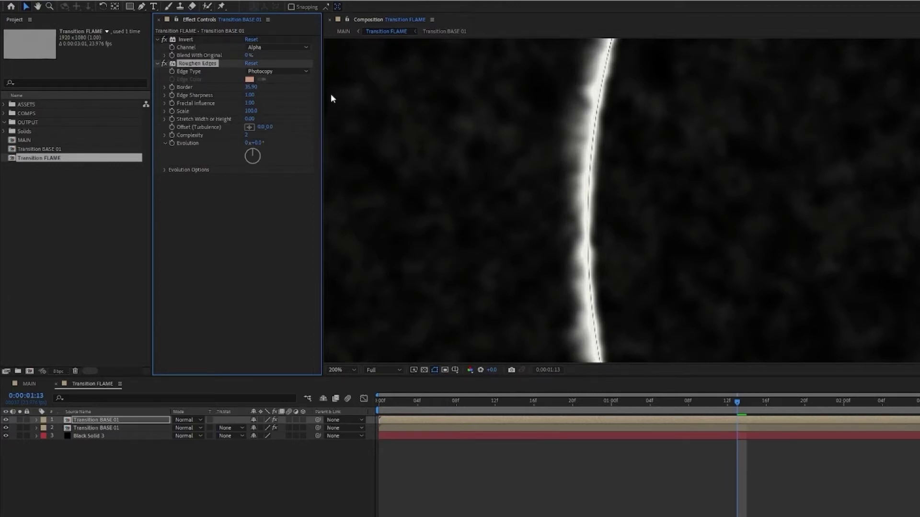
{"action": "key", "text": "comma"}
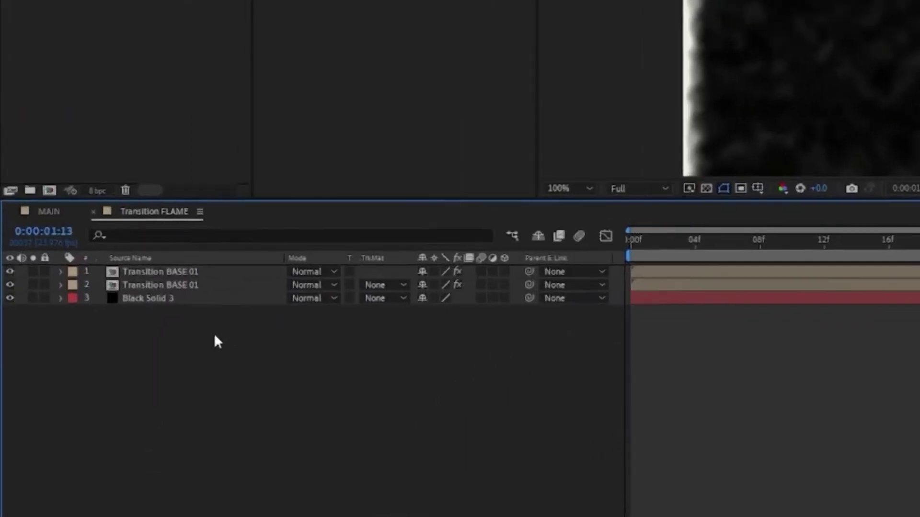
Add an adjustment layer on top of Transition FLAME, apply Levels to it and set Input Black to 36
{"action": "right_click", "coordinate": [129, 458]}
{"action": "mouse_move", "coordinate": [330, 329]}
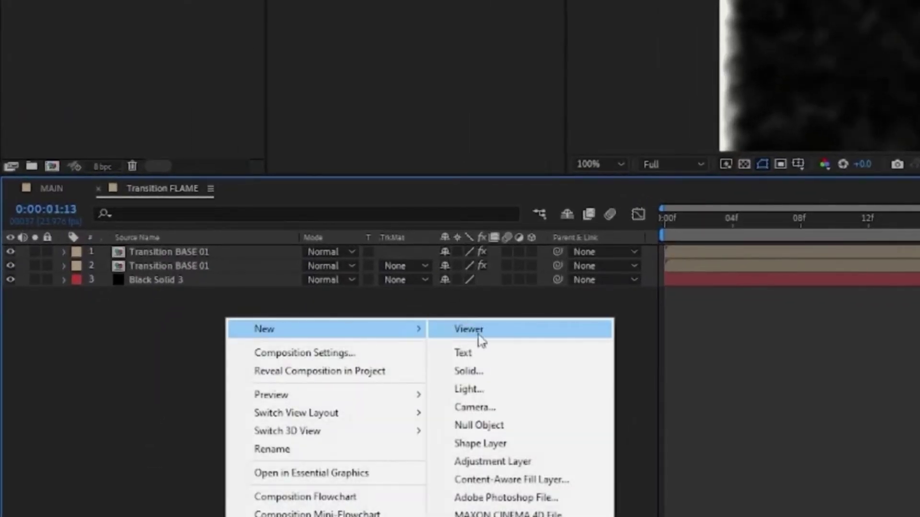
{"action": "left_click", "coordinate": [504, 463]}
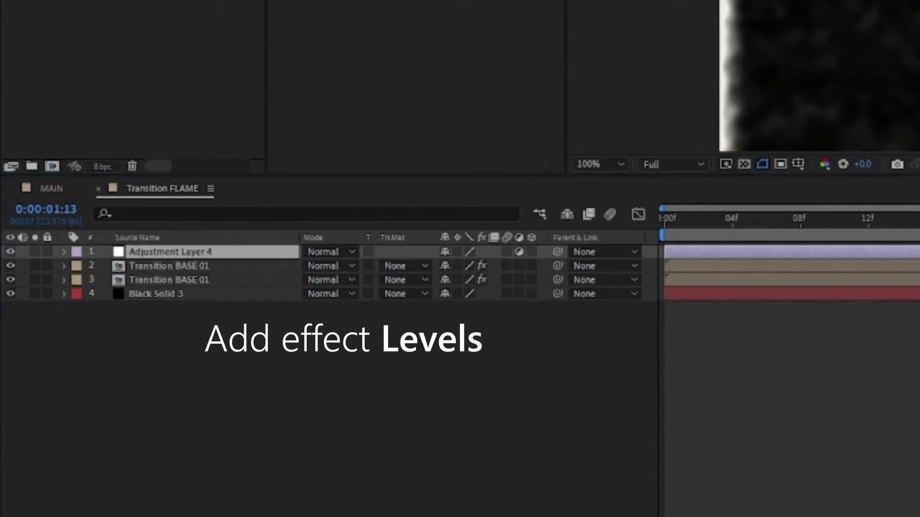
{"action": "left_click_drag", "start_coordinate": [441, 126], "coordinate": [158, 254]}
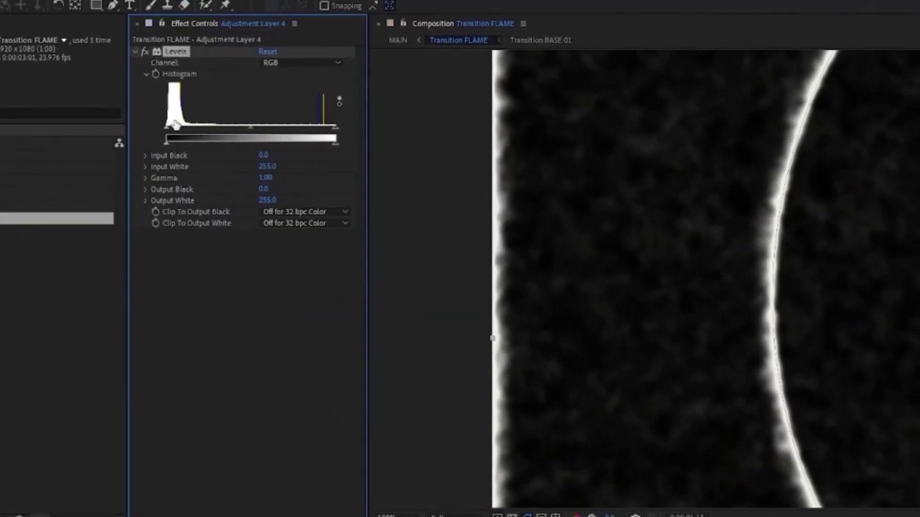
{"action": "left_click_drag", "start_coordinate": [167, 126], "coordinate": [174, 128]}
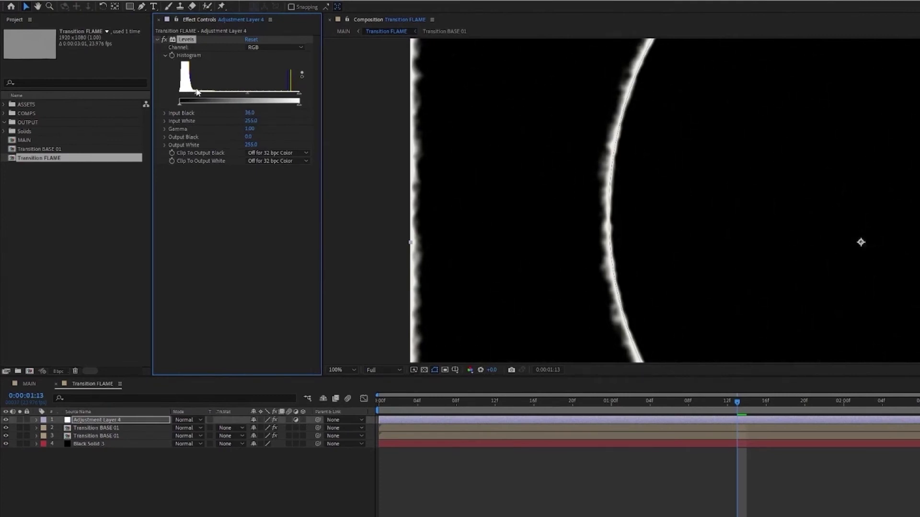
Inspect the cleaned-up outline around the edges and corners of the Transition FLAME frame
{"action": "left_click_drag", "start_coordinate": [805, 85], "coordinate": [616, 224]}
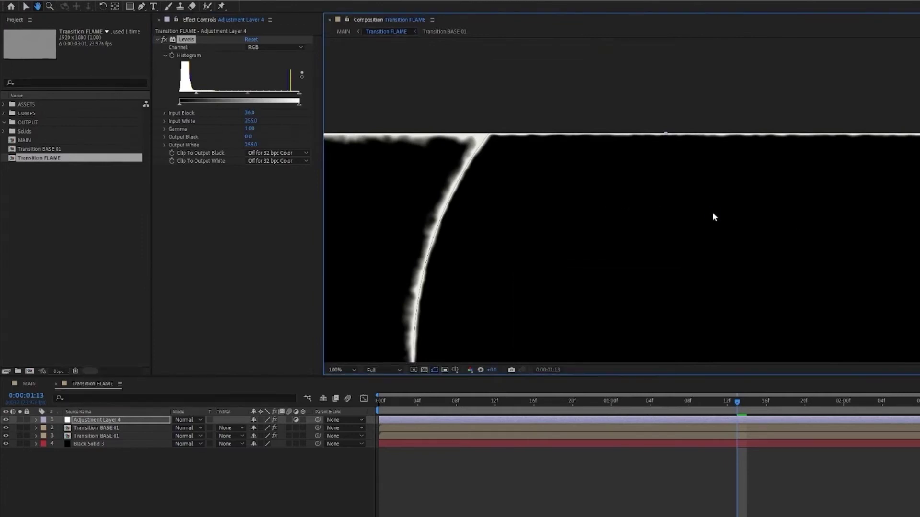
{"action": "left_click_drag", "start_coordinate": [817, 228], "coordinate": [542, 168]}
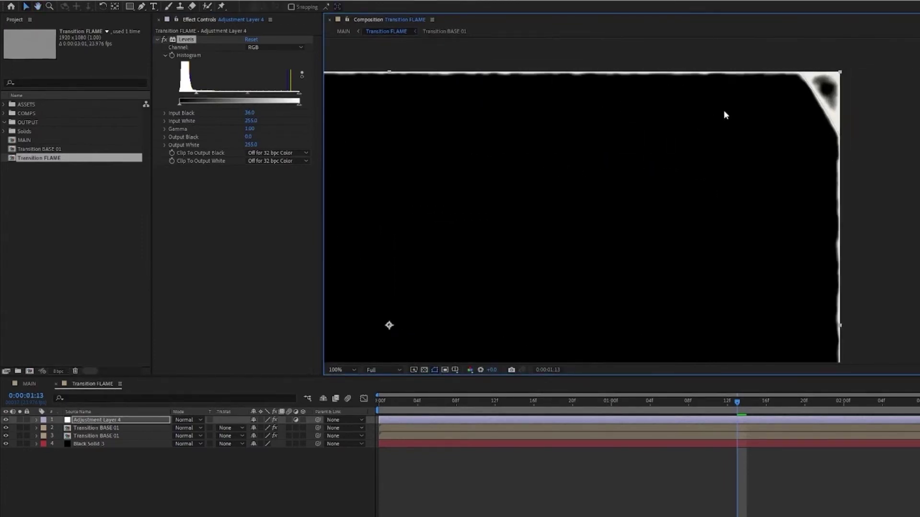
{"action": "scroll", "coordinate": [724, 112], "scroll_direction": "up", "scroll_amount": 1}
{"action": "left_click_drag", "start_coordinate": [758, 110], "coordinate": [619, 216]}
{"action": "left_click_drag", "start_coordinate": [735, 270], "coordinate": [647, 89]}
{"action": "left_click_drag", "start_coordinate": [677, 239], "coordinate": [632, 94]}
{"action": "left_click_drag", "start_coordinate": [602, 254], "coordinate": [558, 163]}
{"action": "scroll", "coordinate": [738, 256], "scroll_direction": "down", "scroll_amount": 2}
{"action": "left_click_drag", "start_coordinate": [737, 257], "coordinate": [699, 241]}
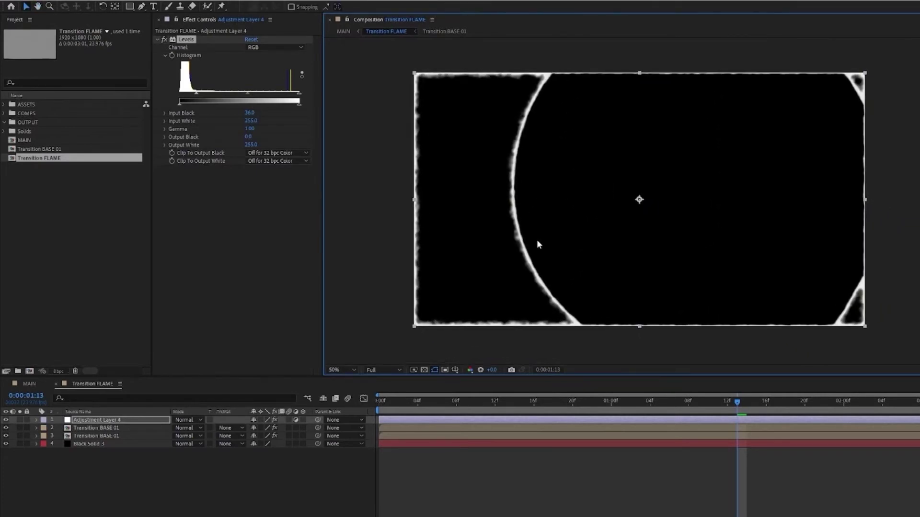
Rename the new adjustment layer LEVELS ADJ
{"action": "left_click", "coordinate": [100, 420]}
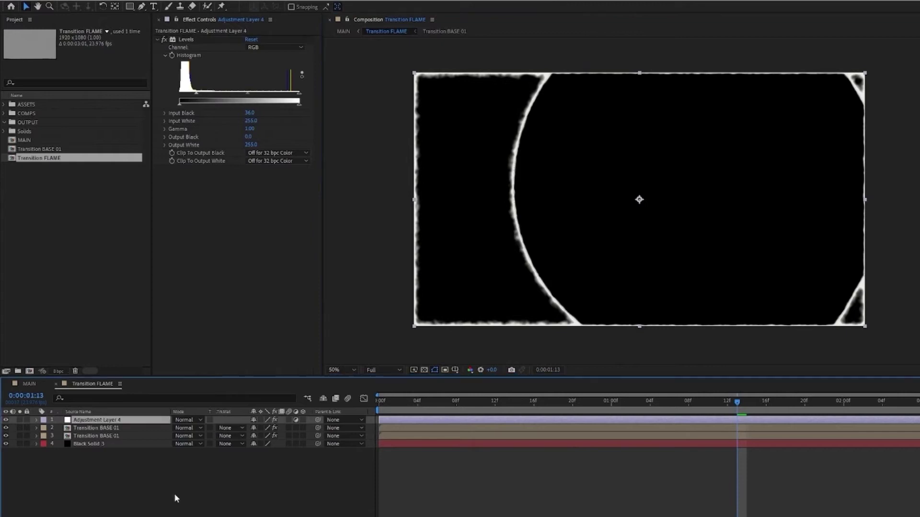
{"action": "left_click", "coordinate": [93, 449]}
{"action": "left_click", "coordinate": [91, 419]}
{"action": "key", "text": "Return"}
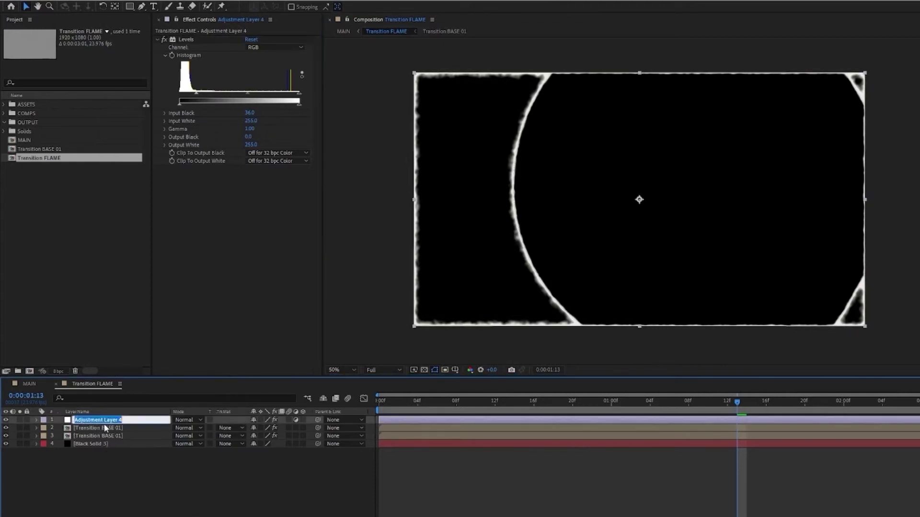
{"action": "type", "text": "LEVELS ADJ"}
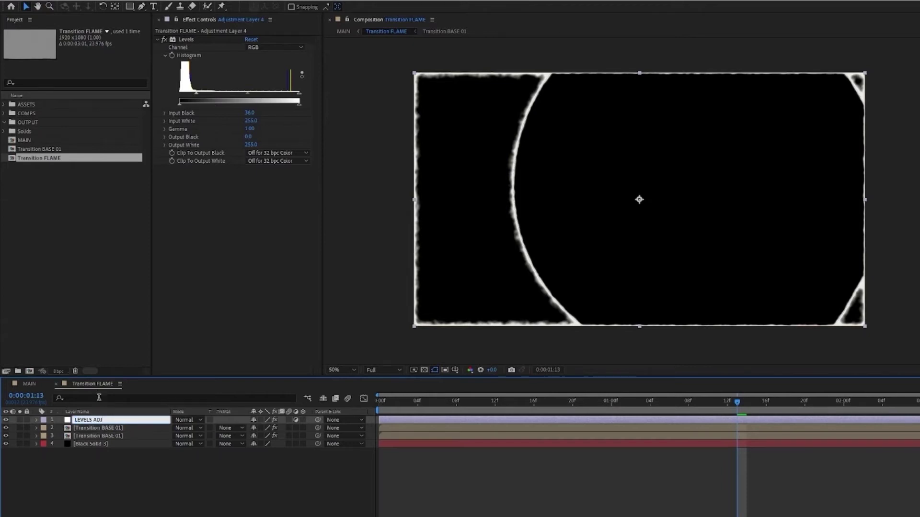
{"action": "left_click", "coordinate": [117, 445]}
Duplicate the LEVELS ADJ layer and remove the Levels effect from the copy
{"action": "left_click", "coordinate": [91, 419]}
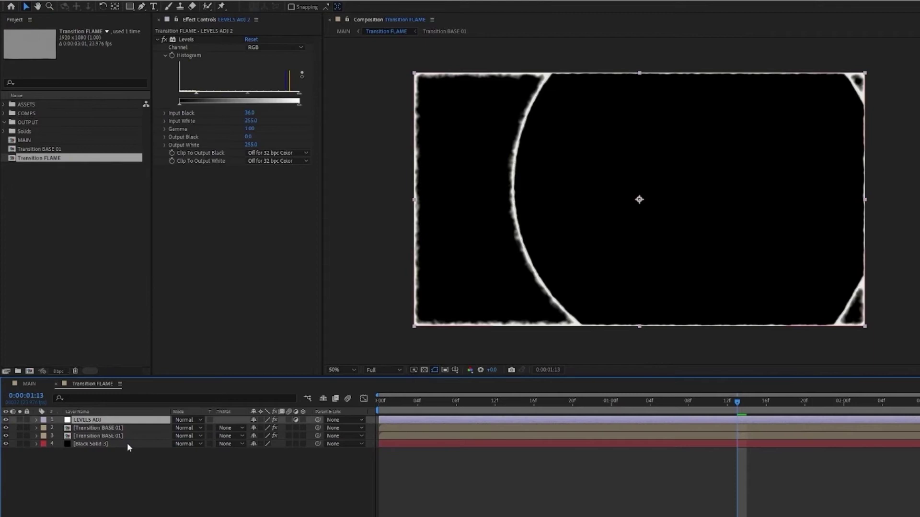
{"action": "key", "text": "ctrl+d"}
{"action": "left_click", "coordinate": [182, 40]}
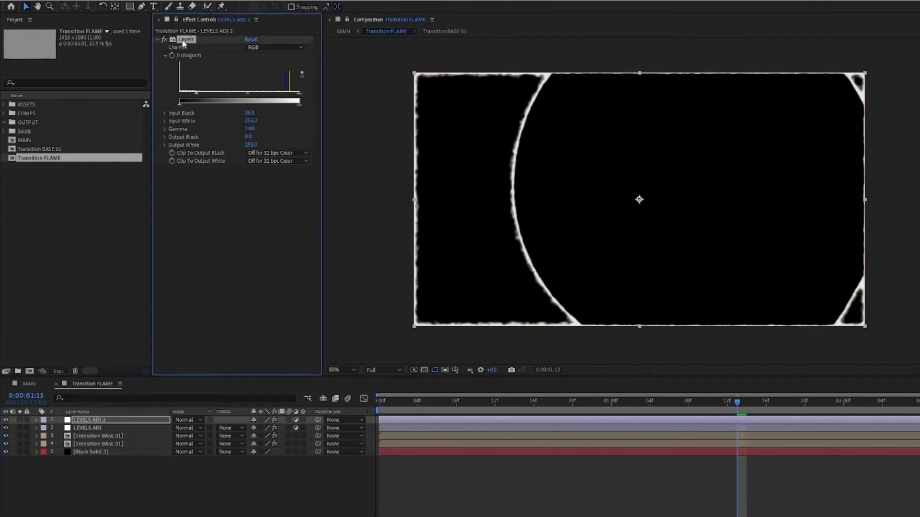
{"action": "key", "text": "Delete"}
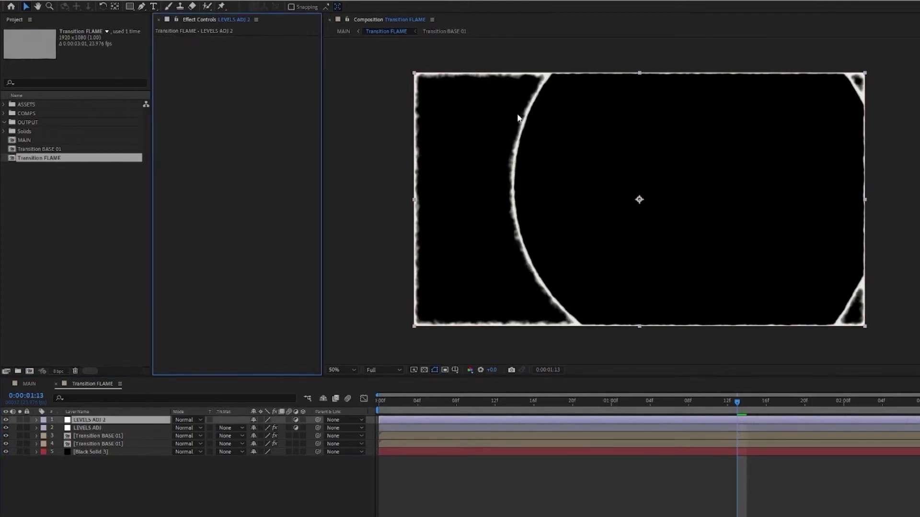
Rename the duplicated adjustment layer RANDOM
{"action": "left_click", "coordinate": [87, 422]}
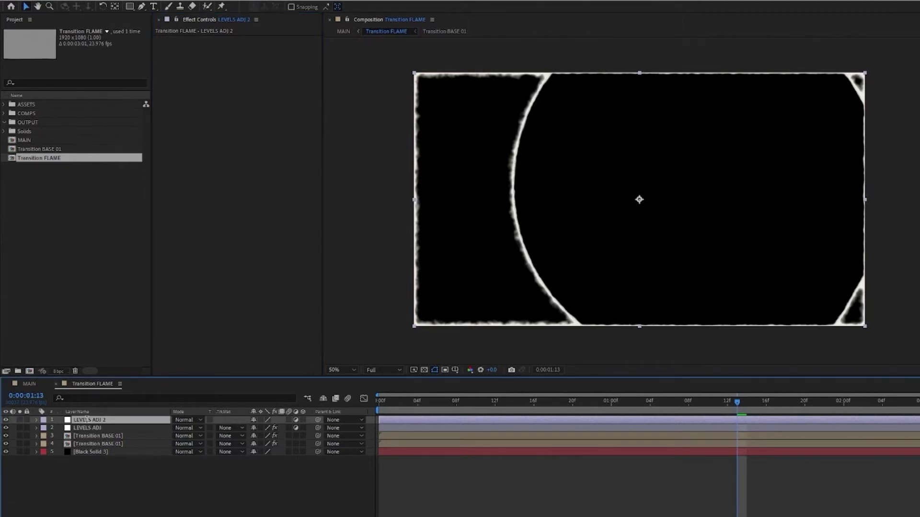
{"action": "key", "text": "Return"}
{"action": "type", "text": "RANDOM"}
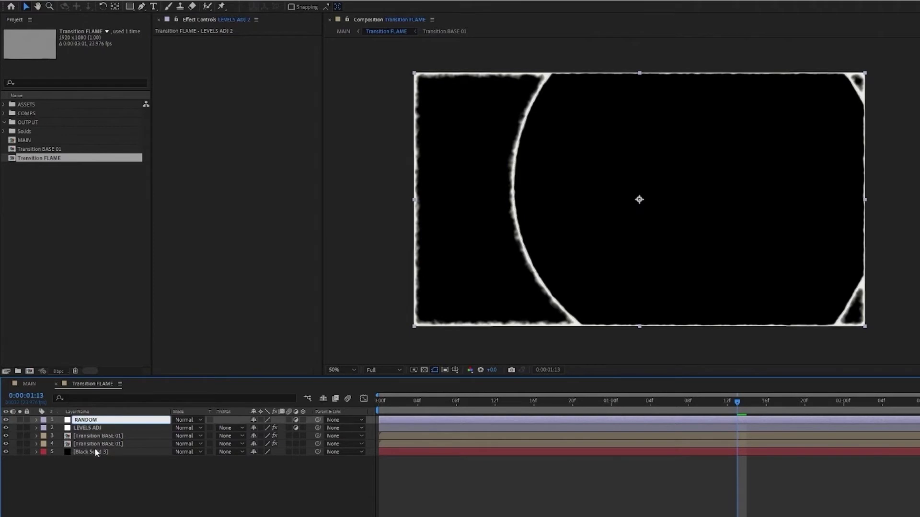
{"action": "left_click", "coordinate": [126, 487]}
Apply Turbulent Displace to the RANDOM layer with Size 6 and Amount 19
{"action": "left_click", "coordinate": [88, 420]}
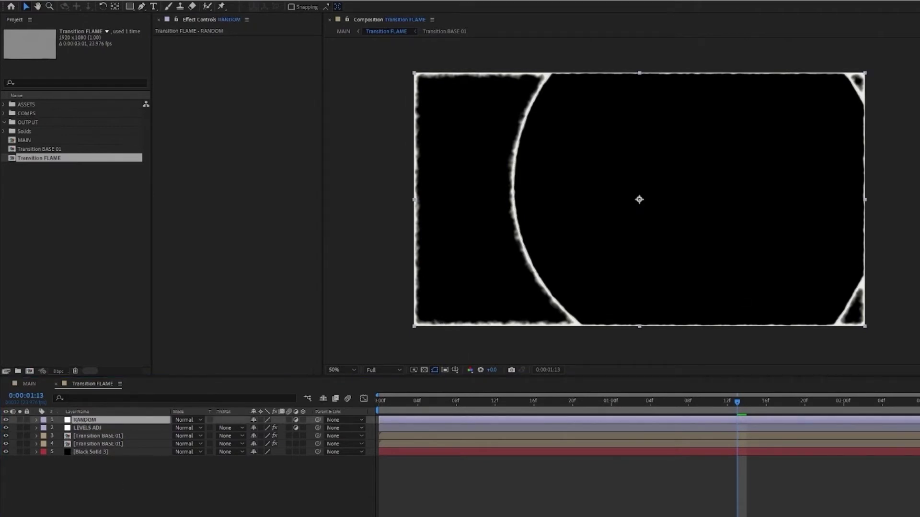
{"action": "left_click_drag", "start_coordinate": [917, 120], "coordinate": [90, 419]}
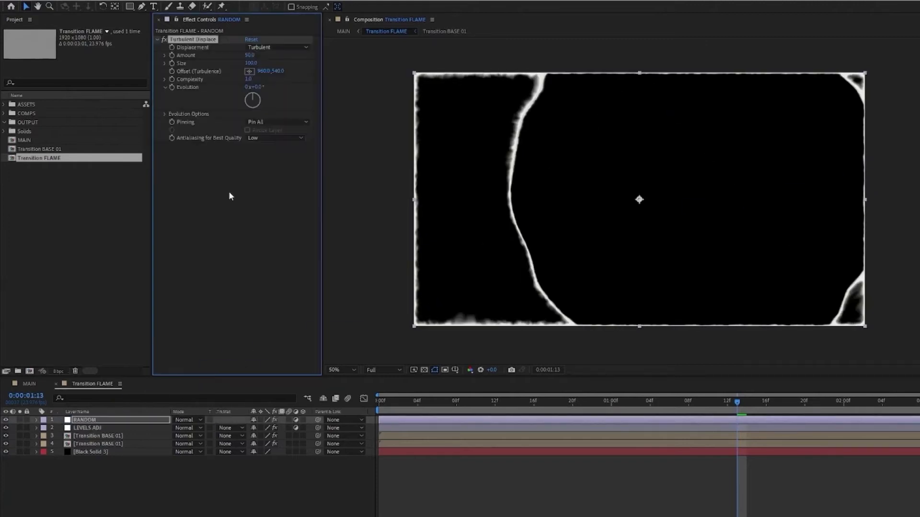
{"action": "scroll", "coordinate": [503, 127], "scroll_direction": "up", "scroll_amount": 1}
{"action": "left_click_drag", "start_coordinate": [469, 142], "coordinate": [652, 276]}
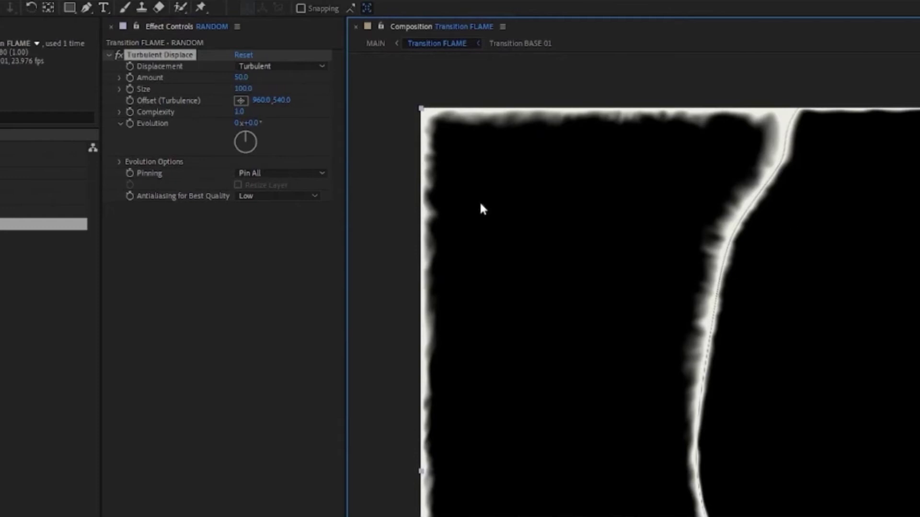
{"action": "left_click_drag", "start_coordinate": [242, 89], "coordinate": [187, 93]}
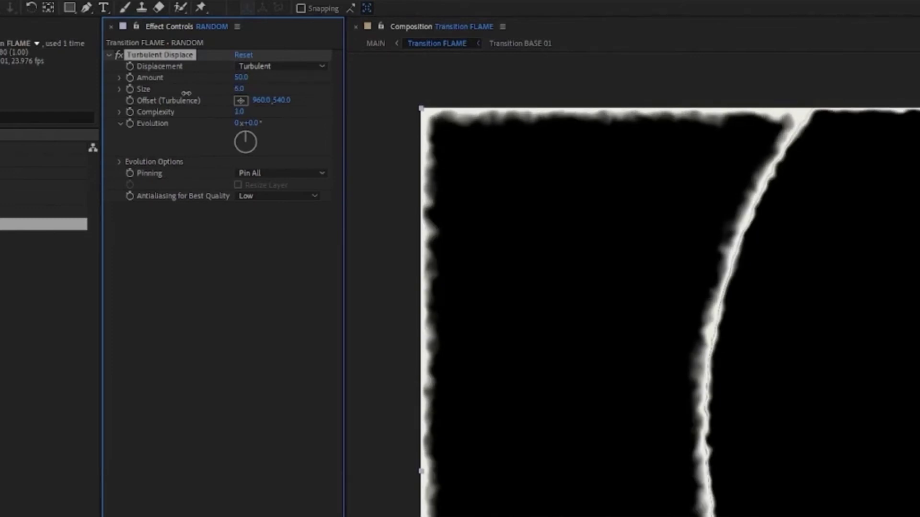
{"action": "left_click_drag", "start_coordinate": [240, 77], "coordinate": [223, 80]}
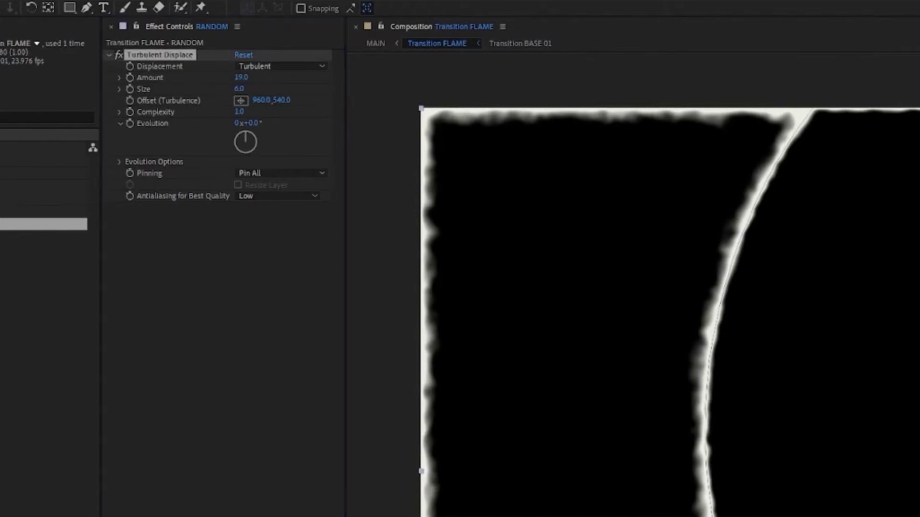
Preview the outline animation and set RANDOM's Turbulent Displace to Twist displacement with Amount 25 and Size 14
{"action": "left_click", "coordinate": [527, 516]}
{"action": "key", "text": "space"}
{"action": "scroll", "coordinate": [869, 356], "scroll_direction": "down", "scroll_amount": 1}
{"action": "left_click_drag", "start_coordinate": [900, 360], "coordinate": [733, 302]}
{"action": "key", "text": "space"}
{"action": "mouse_move", "coordinate": [565, 516]}
{"action": "left_mouse_down"}
{"action": "mouse_move", "coordinate": [524, 516]}
{"action": "mouse_move", "coordinate": [563, 516]}
{"action": "mouse_move", "coordinate": [539, 516]}
{"action": "mouse_move", "coordinate": [551, 516]}
{"action": "left_mouse_up"}
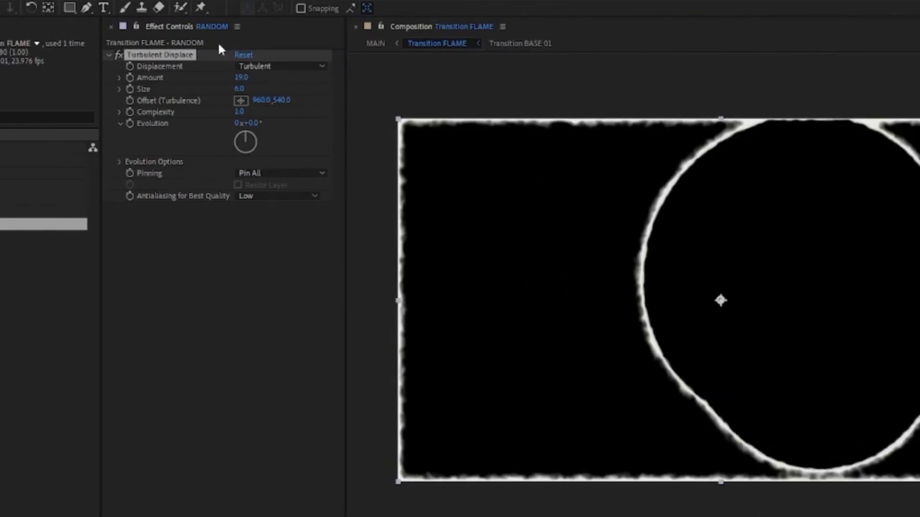
{"action": "left_click", "coordinate": [262, 67]}
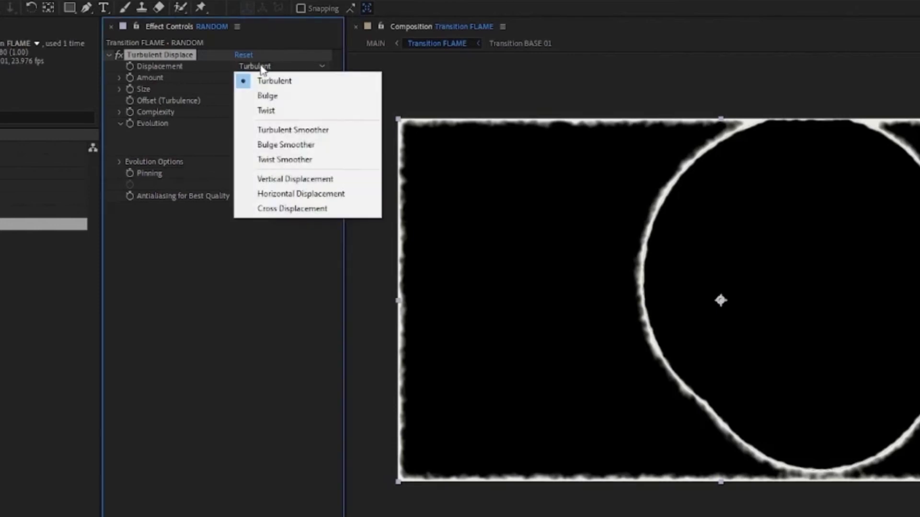
{"action": "left_click", "coordinate": [280, 110]}
{"action": "mouse_move", "coordinate": [551, 516]}
{"action": "left_mouse_down"}
{"action": "mouse_move", "coordinate": [513, 516]}
{"action": "mouse_move", "coordinate": [544, 516]}
{"action": "left_mouse_up"}
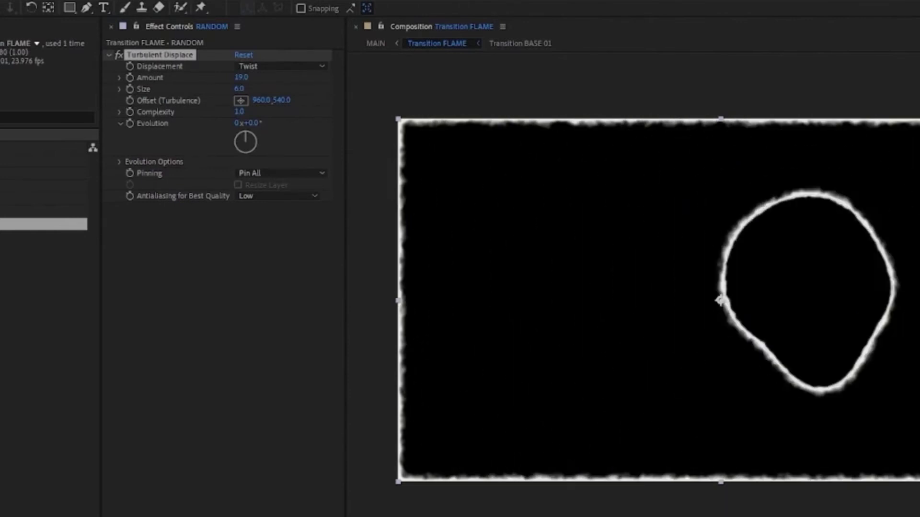
{"action": "left_click", "coordinate": [178, 136]}
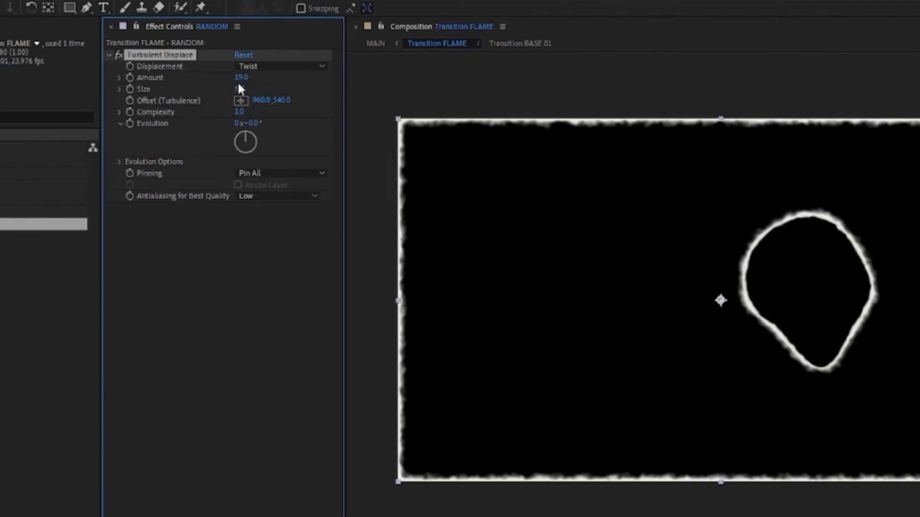
{"action": "left_click_drag", "start_coordinate": [241, 78], "coordinate": [247, 90]}
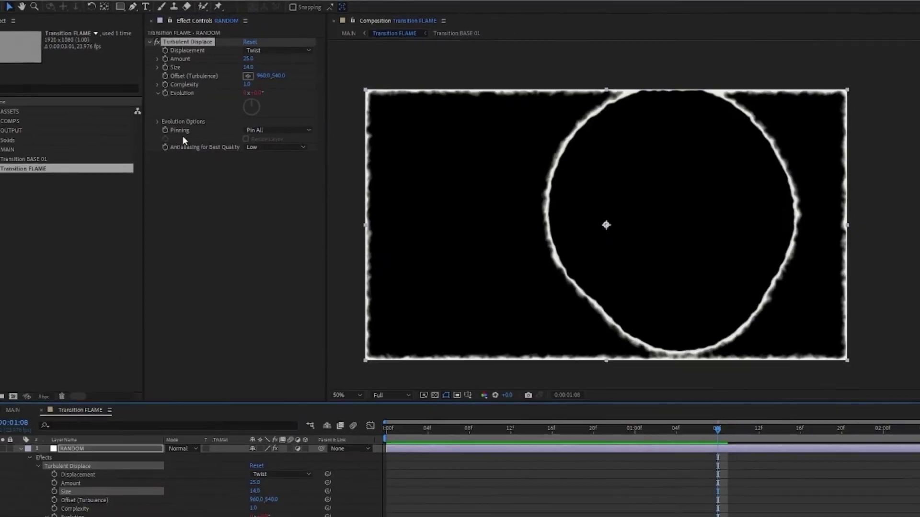
Add the expression time*500 to the Evolution property of RANDOM's Turbulent Displace
{"action": "left_click", "coordinate": [130, 122], "text": "alt"}
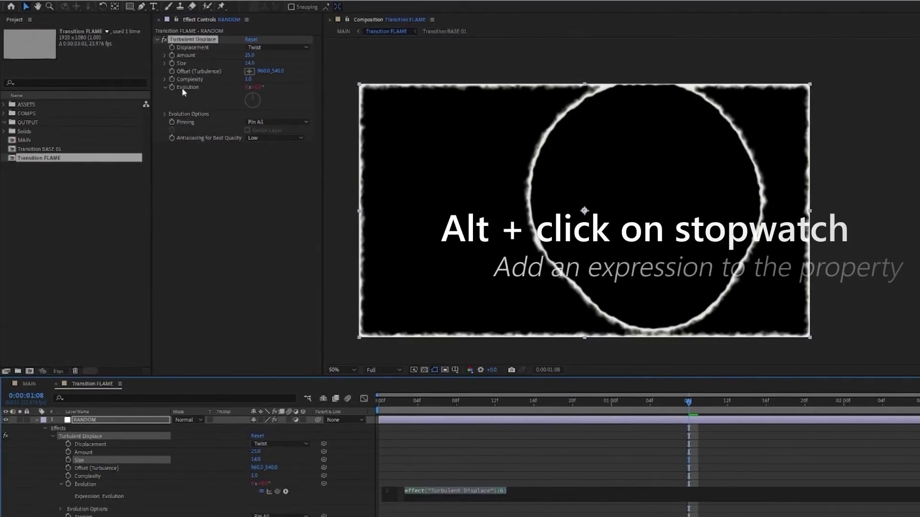
{"action": "type", "text": "time*"}
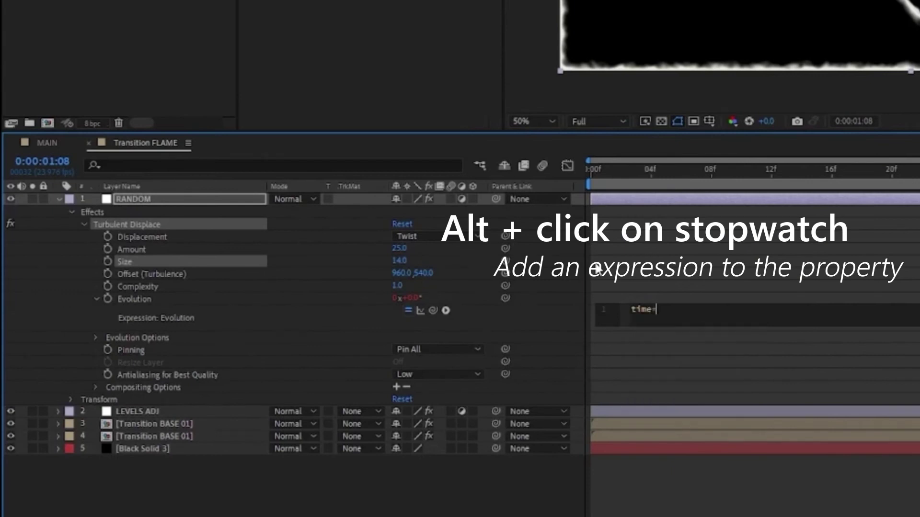
{"action": "type", "text": "5"}
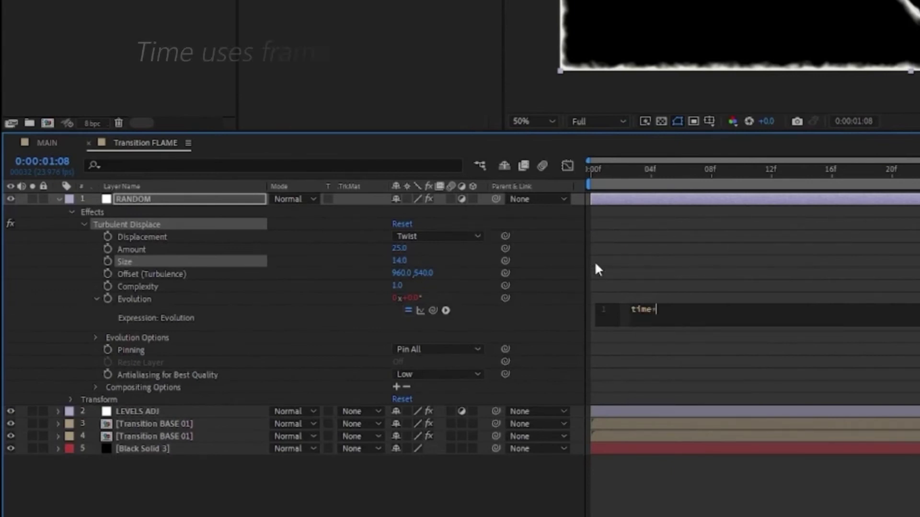
{"action": "type", "text": "00"}
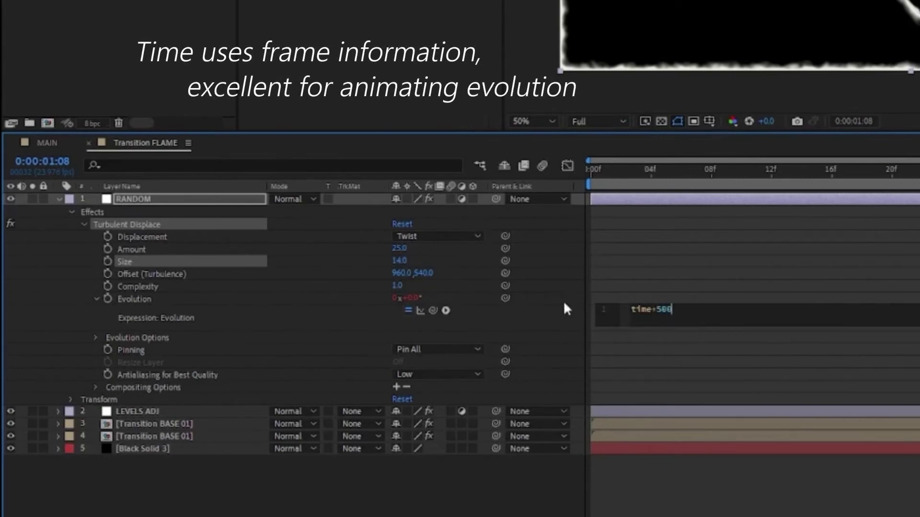
{"action": "left_click", "coordinate": [555, 315]}
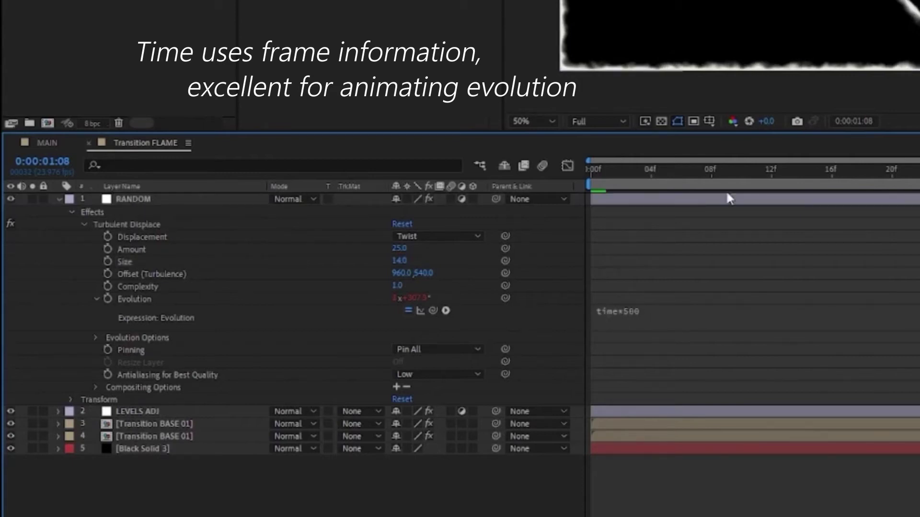
Play and scrub through Transition FLAME to examine how the displaced outline evolves over time
{"action": "left_click_drag", "start_coordinate": [712, 172], "coordinate": [642, 407]}
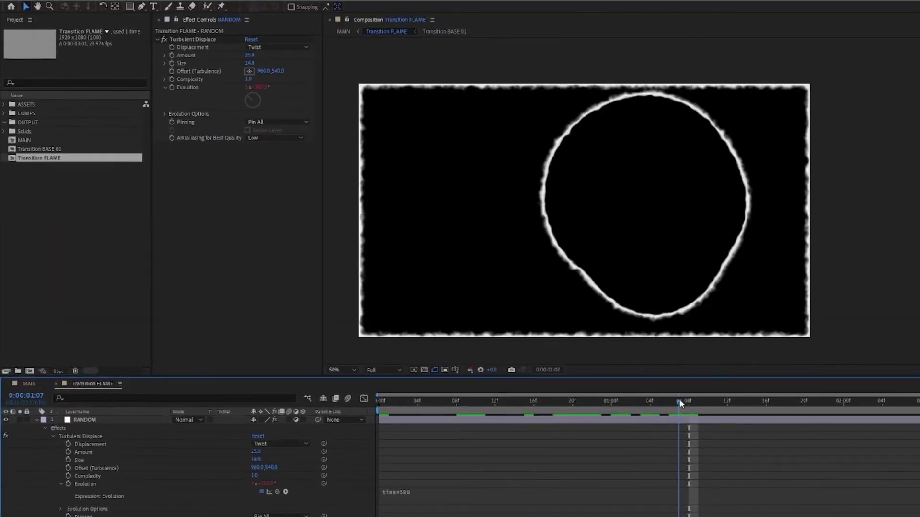
{"action": "key", "text": "space"}
{"action": "key", "text": "space"}
{"action": "mouse_move", "coordinate": [705, 402]}
{"action": "left_mouse_down"}
{"action": "mouse_move", "coordinate": [742, 401]}
{"action": "mouse_move", "coordinate": [660, 401]}
{"action": "mouse_move", "coordinate": [752, 399]}
{"action": "mouse_move", "coordinate": [707, 401]}
{"action": "left_mouse_up"}
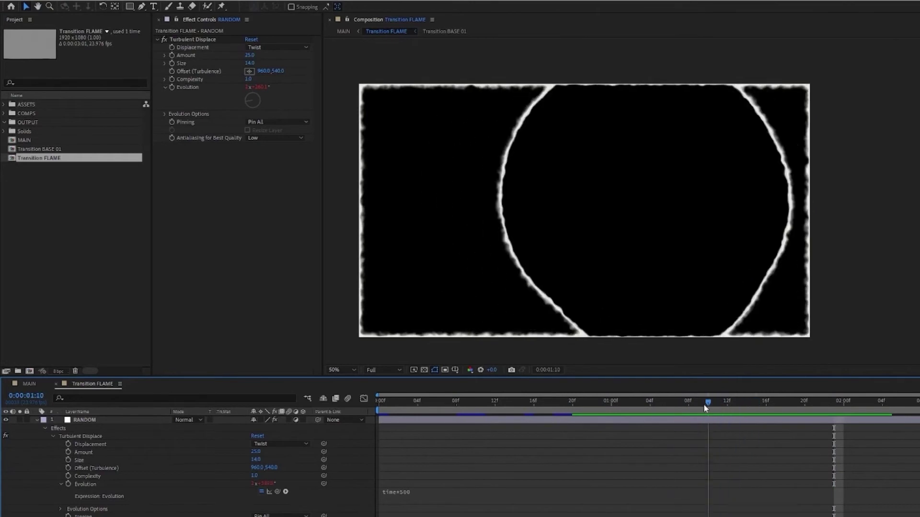
{"action": "mouse_move", "coordinate": [701, 406]}
{"action": "left_mouse_down"}
{"action": "mouse_move", "coordinate": [740, 400]}
{"action": "mouse_move", "coordinate": [703, 400]}
{"action": "left_mouse_up"}
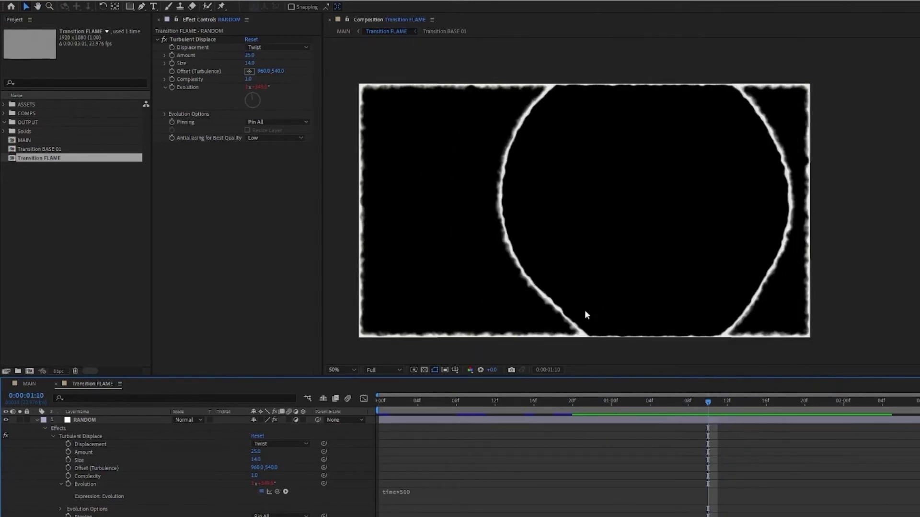
{"action": "left_click_drag", "start_coordinate": [708, 402], "coordinate": [689, 413]}
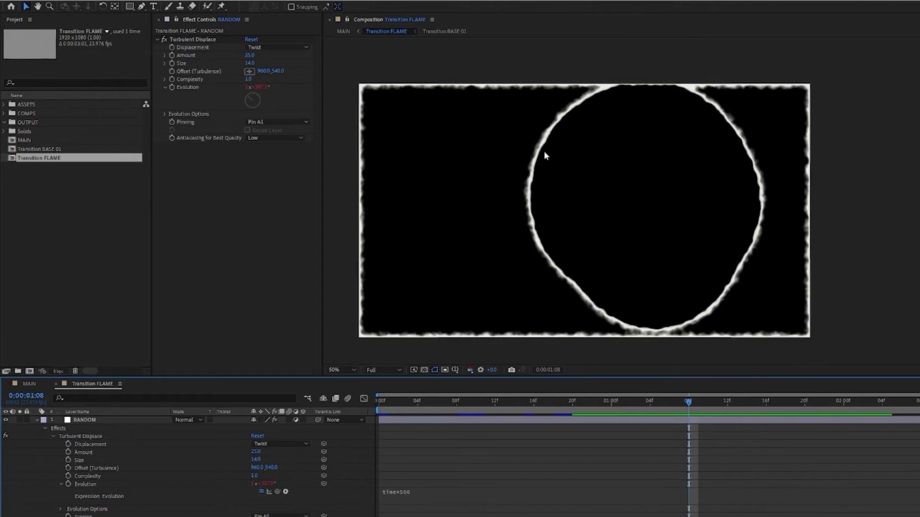
Duplicate the Black Solid 3 layer and place the copy directly below LEVELS ADJ
{"action": "left_click", "coordinate": [88, 448]}
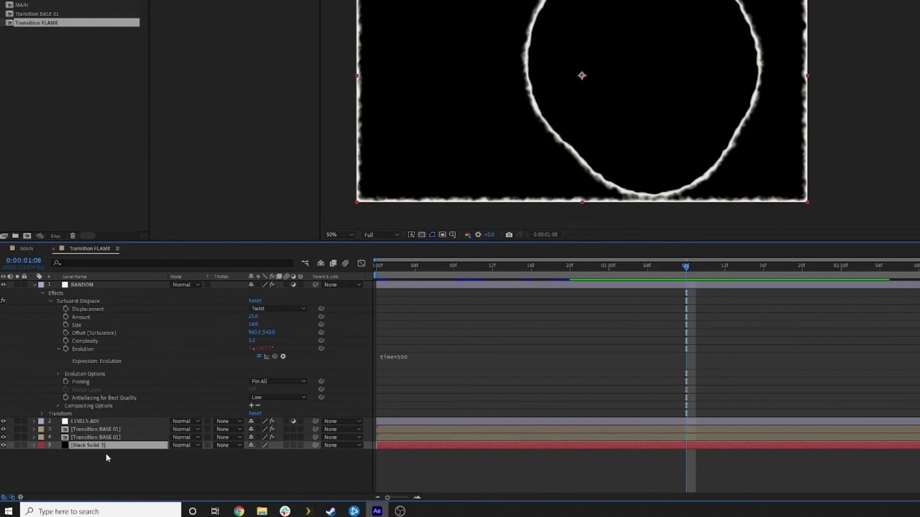
{"action": "key", "text": "ctrl+d"}
{"action": "left_click_drag", "start_coordinate": [99, 446], "coordinate": [97, 426]}
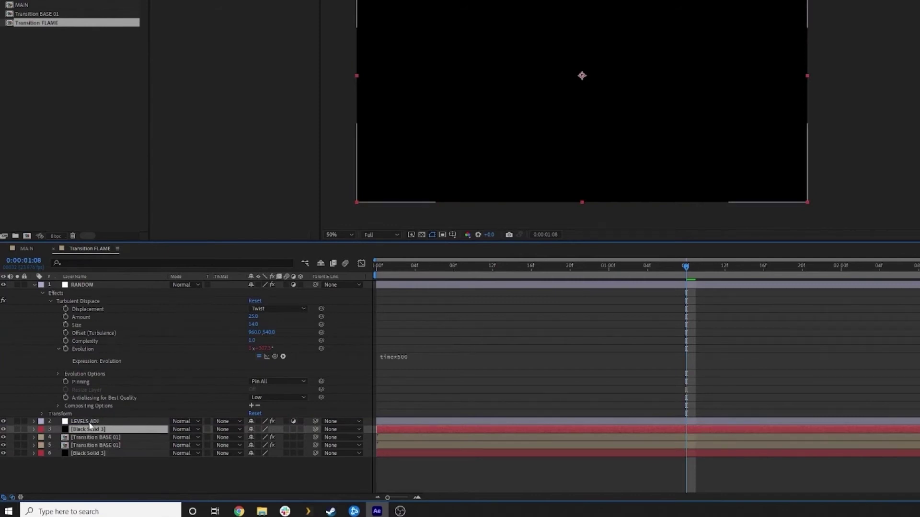
Apply Fractal Noise to the upper Black Solid 3 layer and set the layer's blending mode to Multiply
{"action": "left_click_drag", "start_coordinate": [644, 267], "coordinate": [599, 266]}
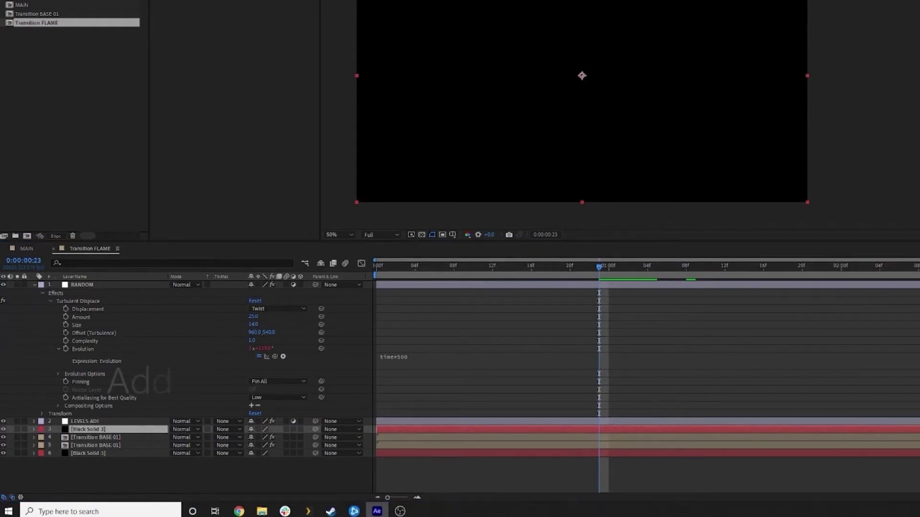
{"action": "left_click_drag", "start_coordinate": [911, 72], "coordinate": [99, 431]}
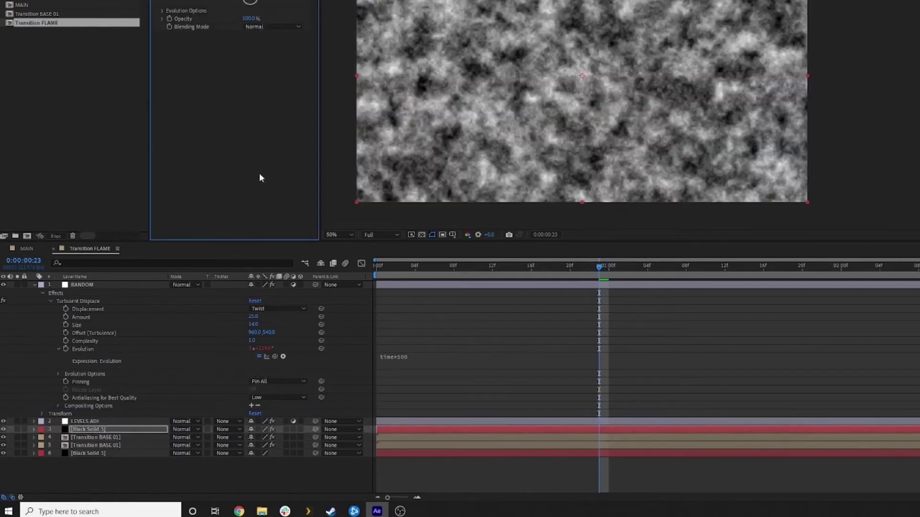
{"action": "left_click", "coordinate": [182, 429]}
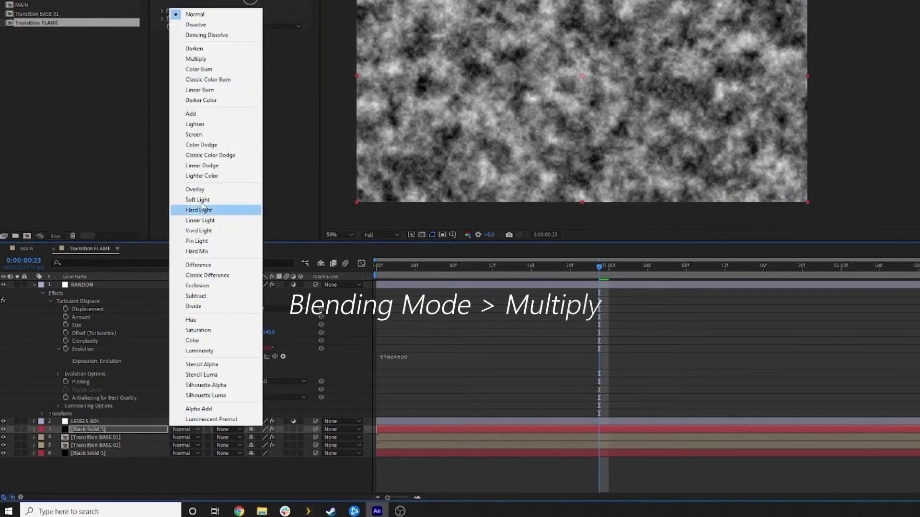
{"action": "left_click", "coordinate": [212, 60]}
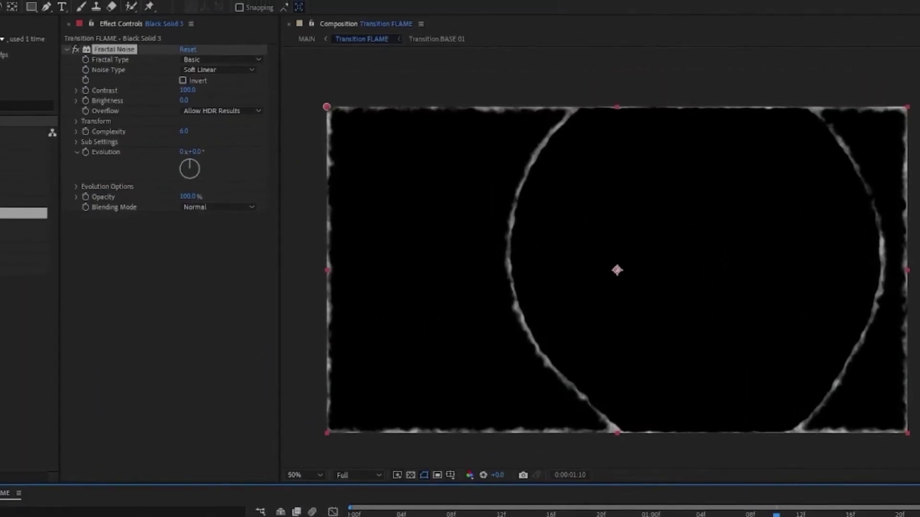
Set the Fractal Noise Contrast to 145 and Brightness to 27, checking the outline texture up close
{"action": "key", "text": "Page_Up"}
{"action": "scroll", "coordinate": [521, 268], "scroll_direction": "up", "scroll_amount": 1}
{"action": "left_click_drag", "start_coordinate": [539, 278], "coordinate": [750, 379]}
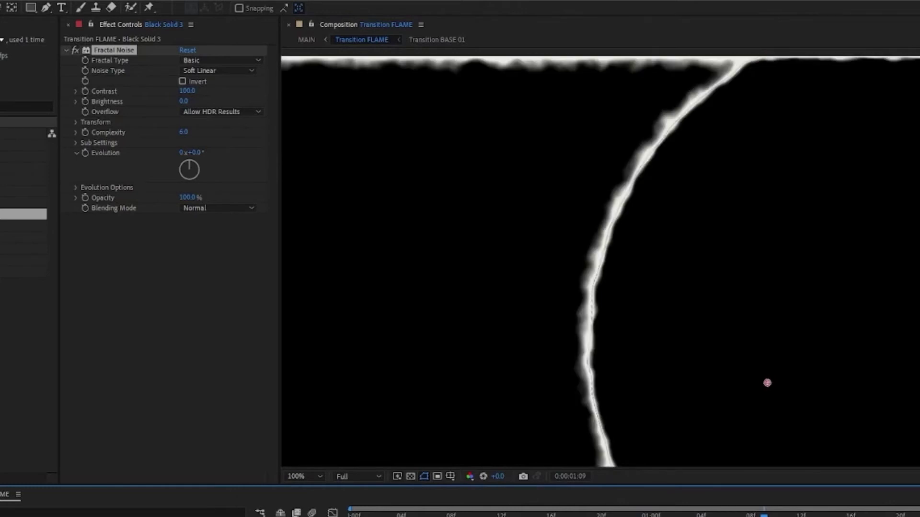
{"action": "left_click", "coordinate": [148, 217]}
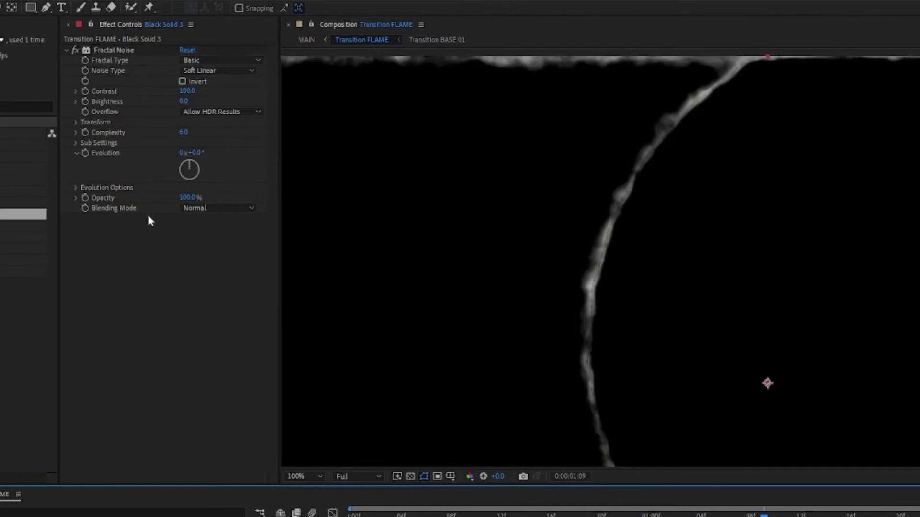
{"action": "mouse_move", "coordinate": [188, 91]}
{"action": "left_mouse_down"}
{"action": "mouse_move", "coordinate": [236, 84]}
{"action": "mouse_move", "coordinate": [206, 88]}
{"action": "mouse_move", "coordinate": [219, 86]}
{"action": "mouse_move", "coordinate": [192, 102]}
{"action": "mouse_move", "coordinate": [201, 98]}
{"action": "left_mouse_up"}
{"action": "scroll", "coordinate": [722, 335], "scroll_direction": "down", "scroll_amount": 2}
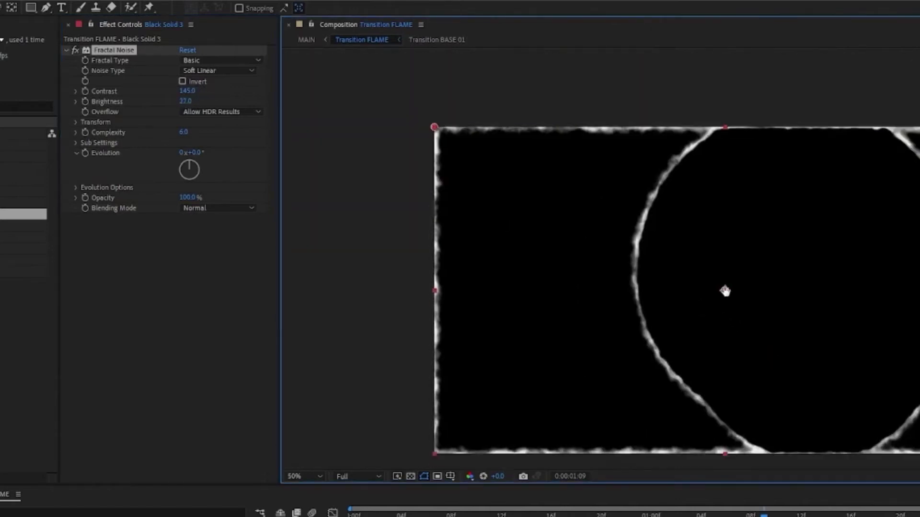
{"action": "left_click_drag", "start_coordinate": [726, 291], "coordinate": [707, 216]}
{"action": "scroll", "coordinate": [742, 312], "scroll_direction": "up", "scroll_amount": 1}
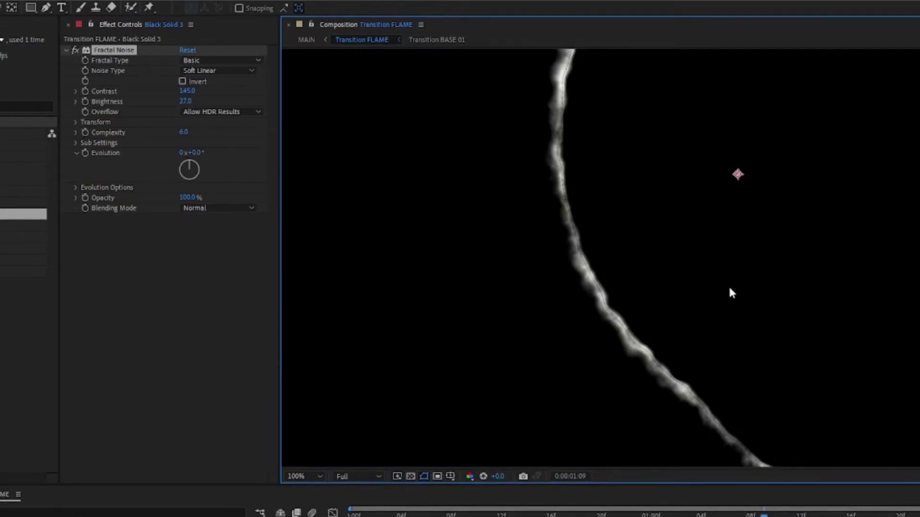
{"action": "scroll", "coordinate": [729, 288], "scroll_direction": "down", "scroll_amount": 2}
{"action": "left_click_drag", "start_coordinate": [764, 289], "coordinate": [737, 355]}
{"action": "mouse_move", "coordinate": [777, 516]}
{"action": "left_mouse_down"}
{"action": "mouse_move", "coordinate": [801, 516]}
{"action": "mouse_move", "coordinate": [752, 516]}
{"action": "mouse_move", "coordinate": [788, 516]}
{"action": "mouse_move", "coordinate": [774, 516]}
{"action": "left_mouse_up"}
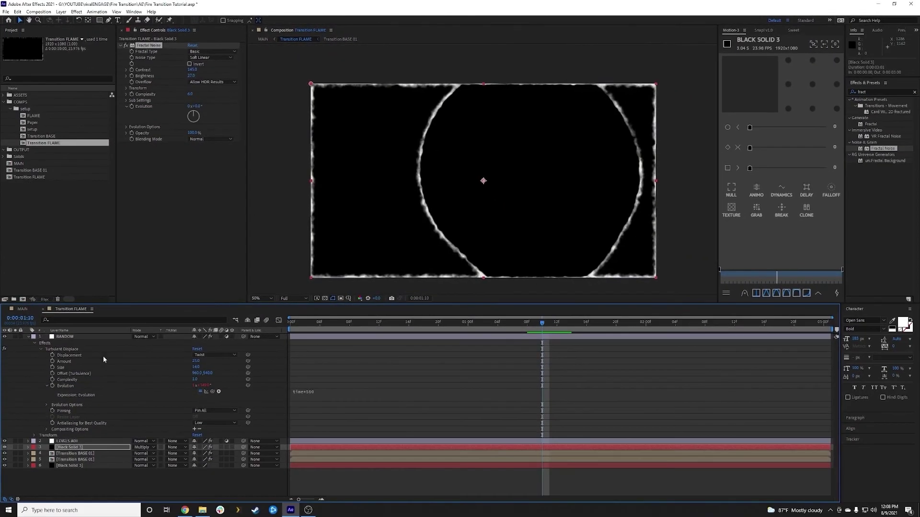
Adjust the Roughen Edges Border on both Transition BASE 01 layers
{"action": "left_click", "coordinate": [77, 460]}
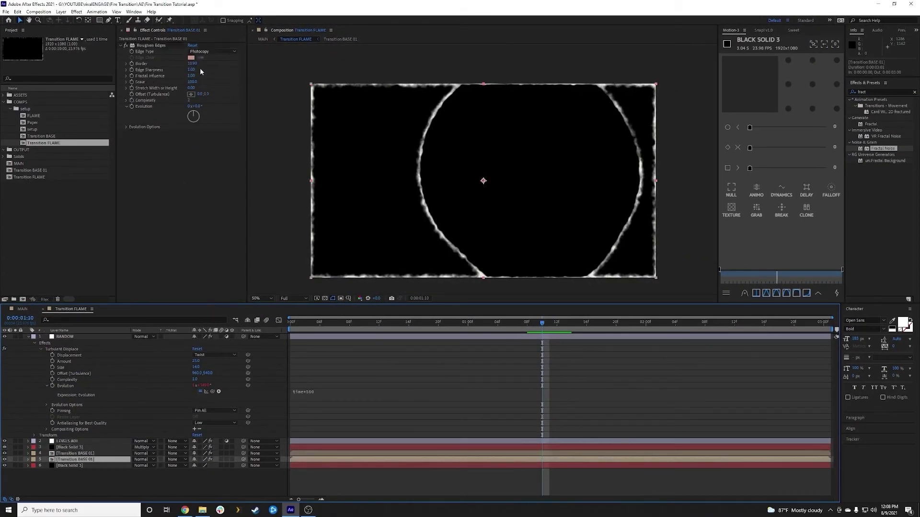
{"action": "mouse_move", "coordinate": [193, 63]}
{"action": "left_mouse_down"}
{"action": "mouse_move", "coordinate": [207, 63]}
{"action": "mouse_move", "coordinate": [198, 63]}
{"action": "left_mouse_up"}
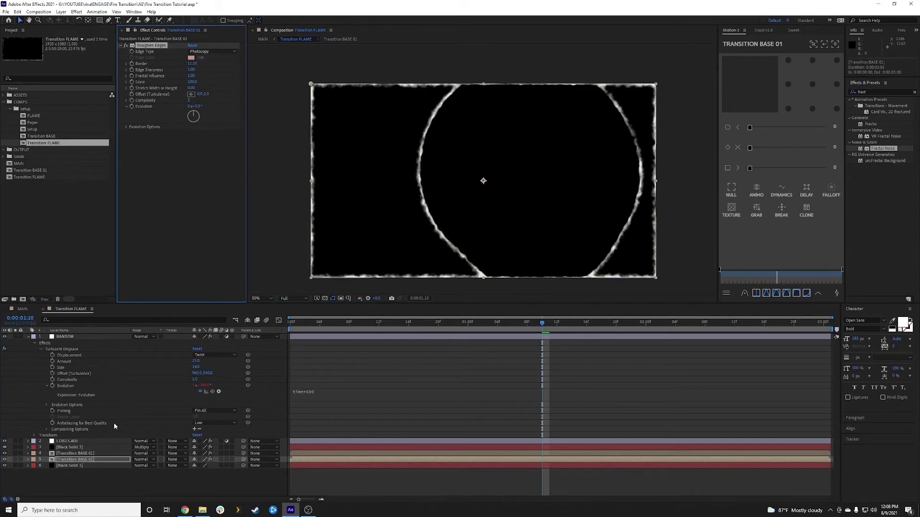
{"action": "left_click", "coordinate": [75, 454]}
{"action": "mouse_move", "coordinate": [192, 82]}
{"action": "left_mouse_down"}
{"action": "mouse_move", "coordinate": [249, 79]}
{"action": "mouse_move", "coordinate": [206, 82]}
{"action": "left_mouse_up"}
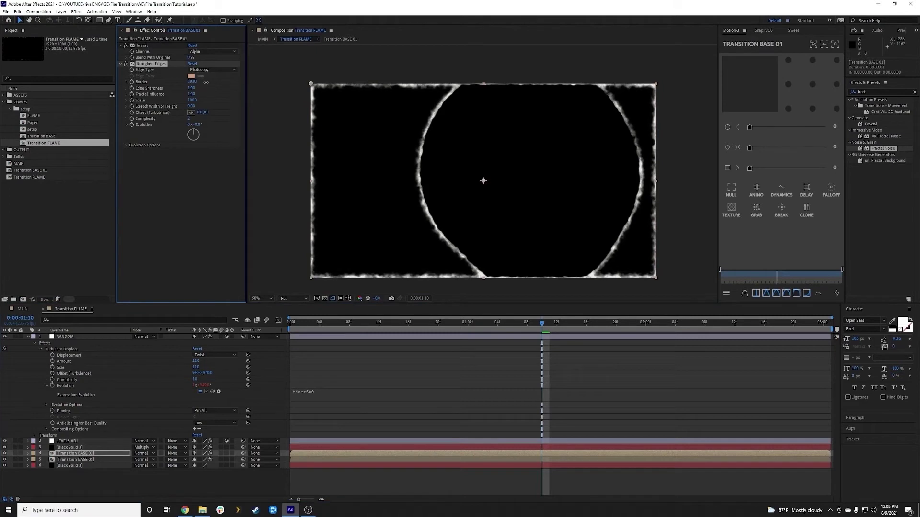
Increase the Amount of RANDOM's Turbulent Displace to distort the outlines more strongly
{"action": "left_click", "coordinate": [72, 337]}
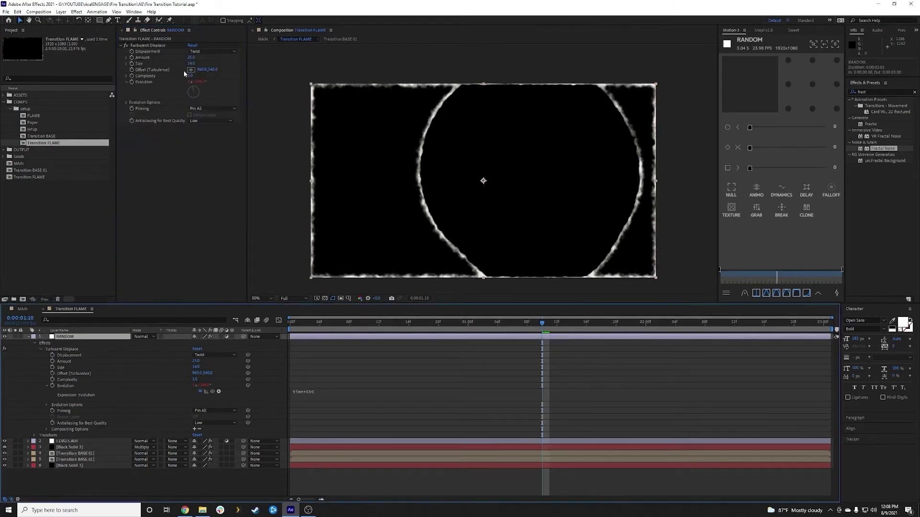
{"action": "left_click_drag", "start_coordinate": [191, 58], "coordinate": [219, 57]}
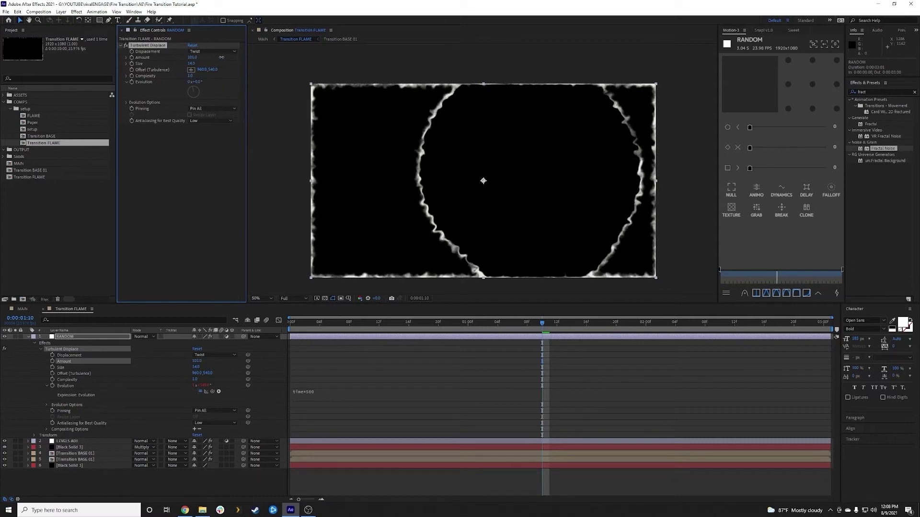
{"action": "left_click_drag", "start_coordinate": [223, 57], "coordinate": [424, 59]}
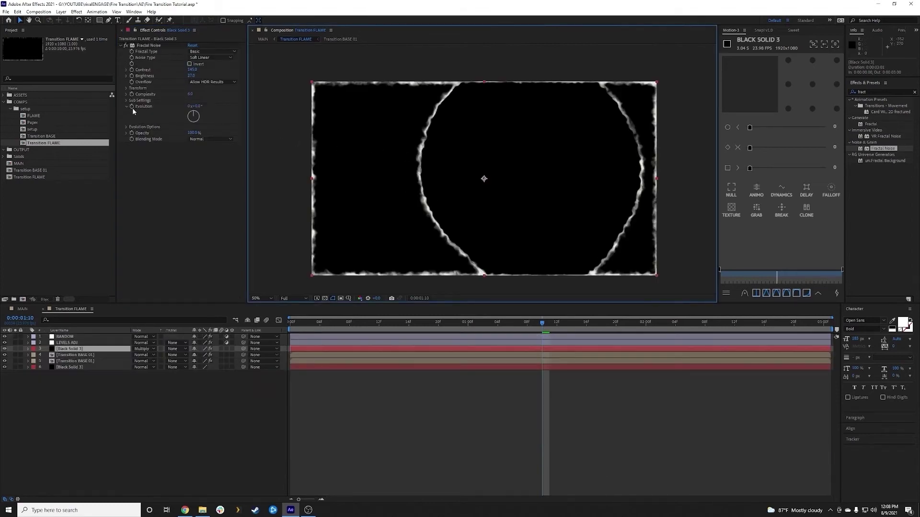
Add the expression time*800 to the Fractal Noise Evolution of the upper Black Solid 3 and scrub through the animation
{"action": "left_click", "coordinate": [131, 106], "text": "alt"}
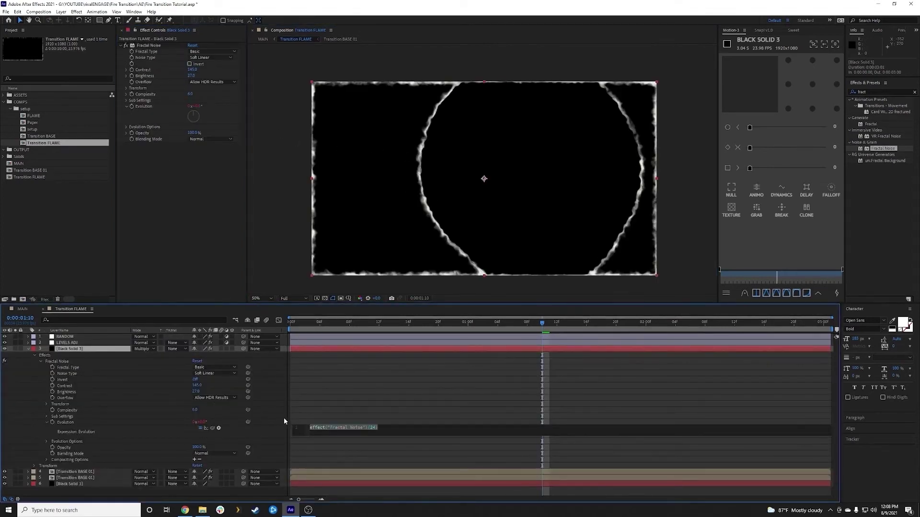
{"action": "type", "text": "time"}
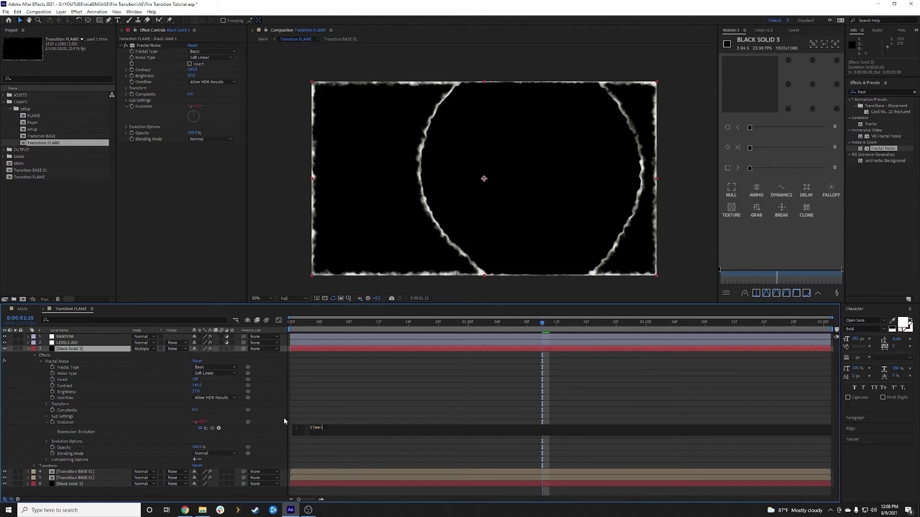
{"action": "type", "text": "*800"}
{"action": "left_click", "coordinate": [277, 430]}
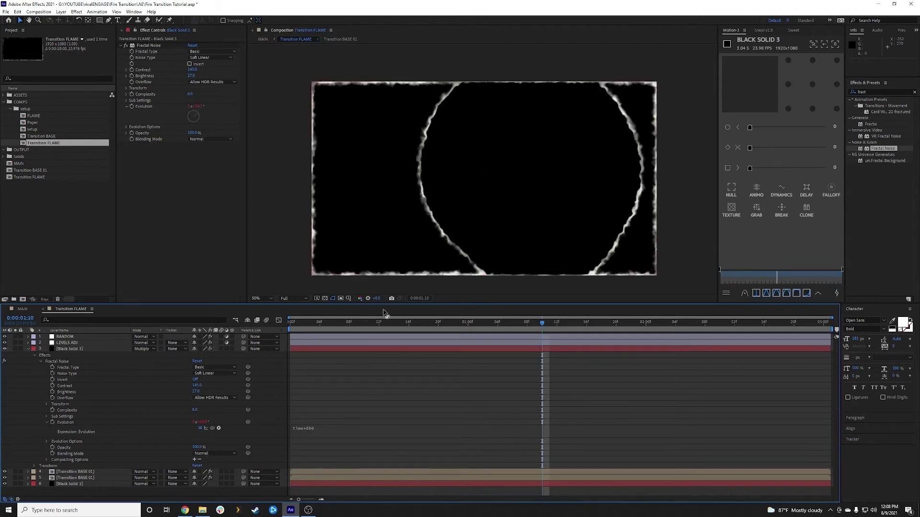
{"action": "left_click", "coordinate": [438, 322]}
{"action": "left_click_drag", "start_coordinate": [445, 324], "coordinate": [575, 321]}
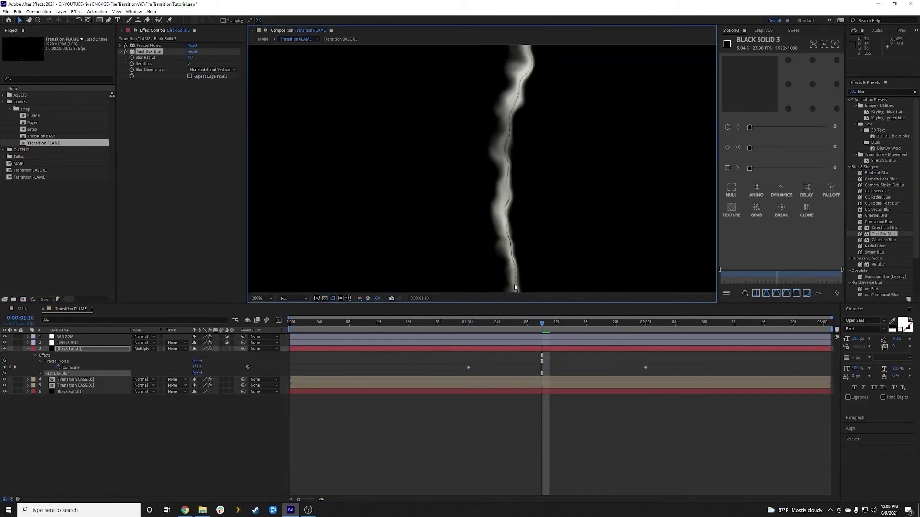
Apply Fast Box Blur to LEVELS ADJ with a Blur Radius of 2 and check the softened outline
{"action": "left_click", "coordinate": [67, 342]}
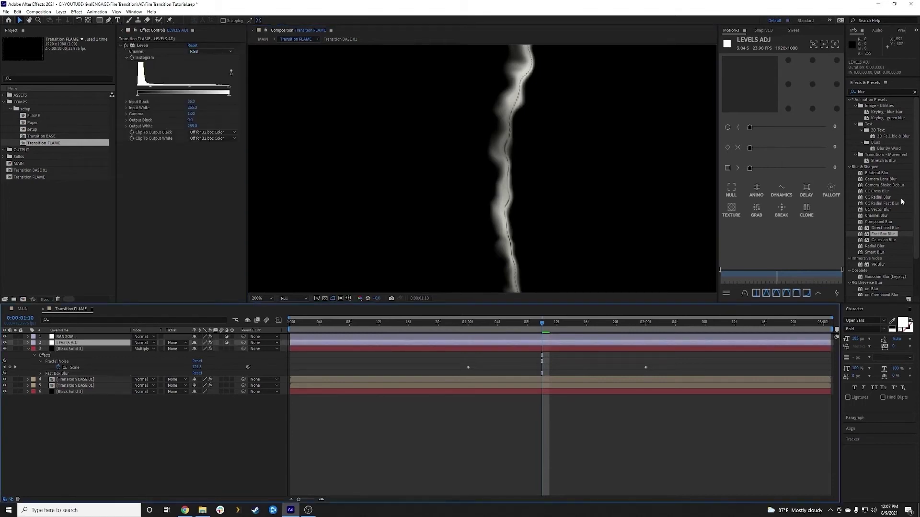
{"action": "left_click_drag", "start_coordinate": [882, 236], "coordinate": [436, 204]}
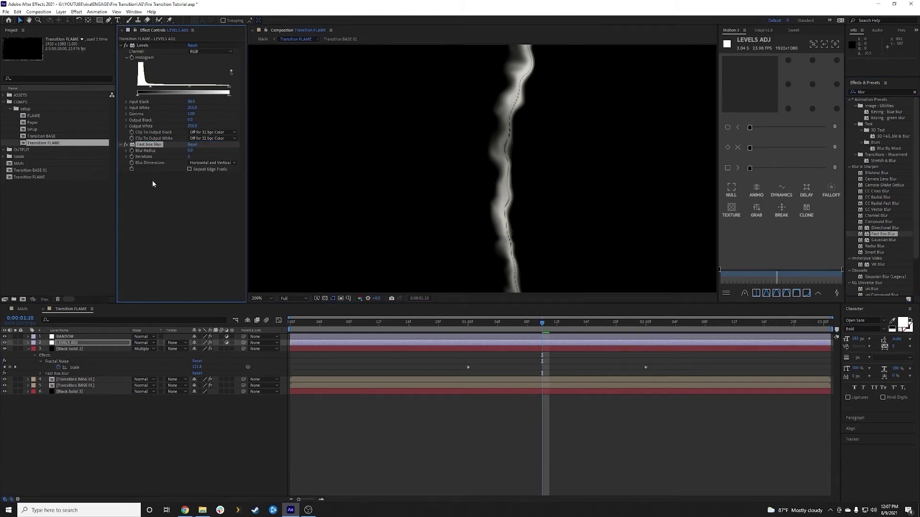
{"action": "left_click_drag", "start_coordinate": [193, 152], "coordinate": [190, 152]}
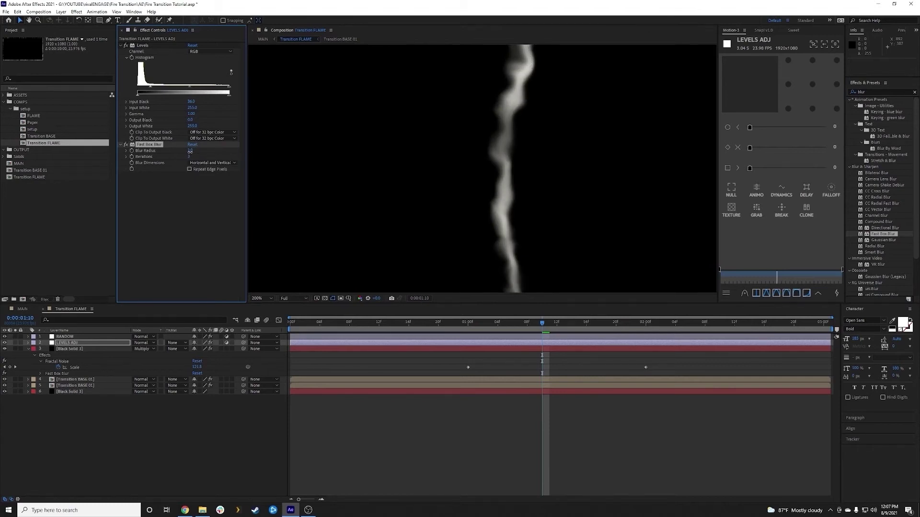
{"action": "scroll", "coordinate": [552, 176], "scroll_direction": "down", "scroll_amount": 2}
{"action": "left_click_drag", "start_coordinate": [553, 176], "coordinate": [464, 127]}
{"action": "left_click_drag", "start_coordinate": [548, 83], "coordinate": [627, 165]}
{"action": "scroll", "coordinate": [459, 152], "scroll_direction": "up", "scroll_amount": 1}
{"action": "scroll", "coordinate": [459, 153], "scroll_direction": "up", "scroll_amount": 1}
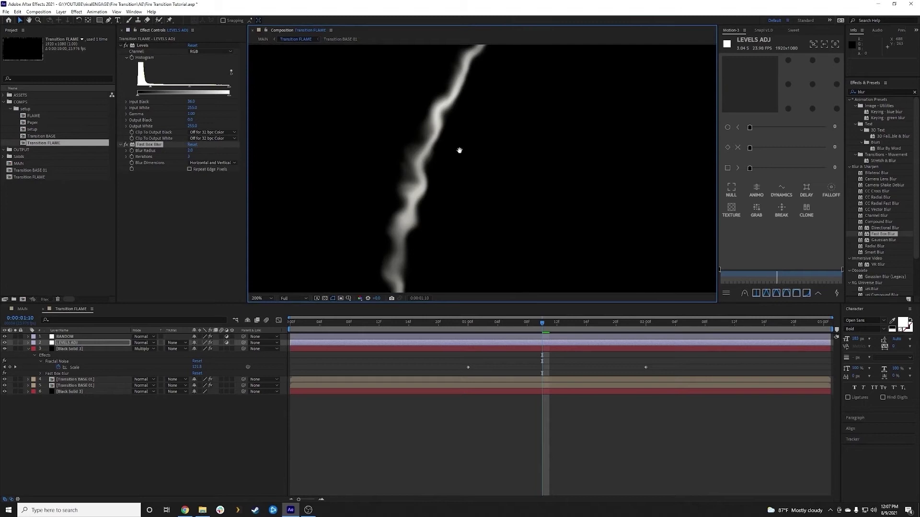
{"action": "left_click_drag", "start_coordinate": [460, 150], "coordinate": [476, 162]}
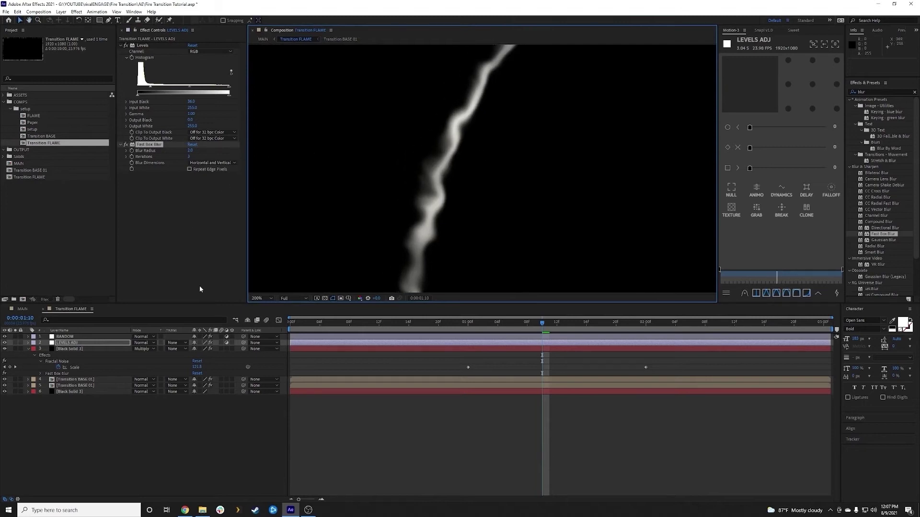
Switch to the MAIN composition and turn off Tritone on Transition FLAME to examine the uncoloured outline up close
{"action": "left_click", "coordinate": [22, 309]}
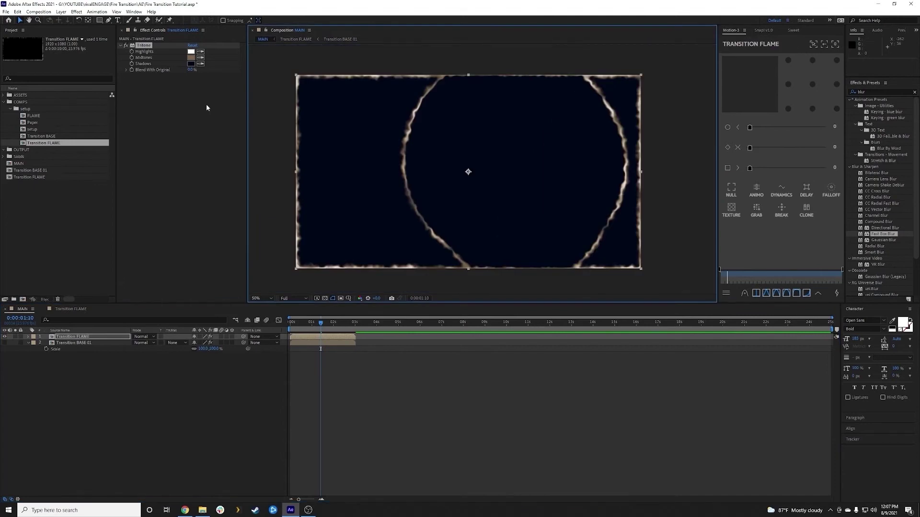
{"action": "left_click", "coordinate": [145, 54]}
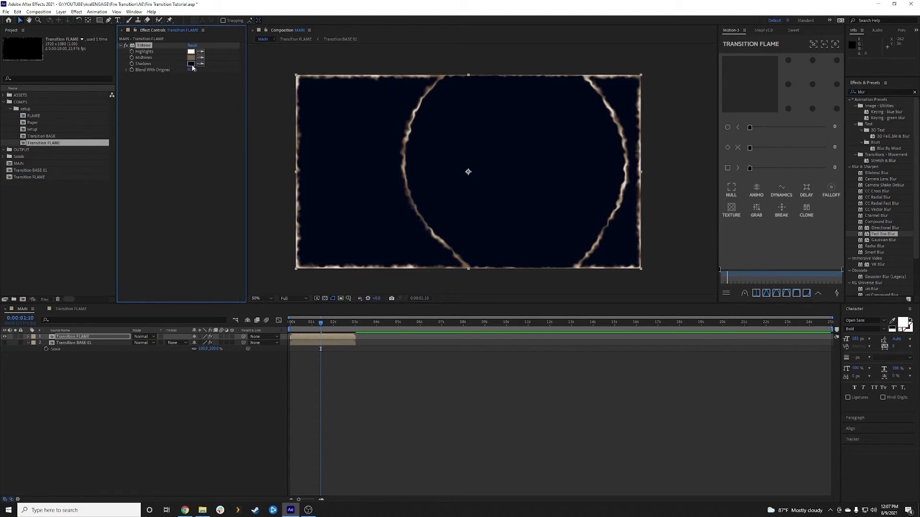
{"action": "left_click", "coordinate": [126, 45]}
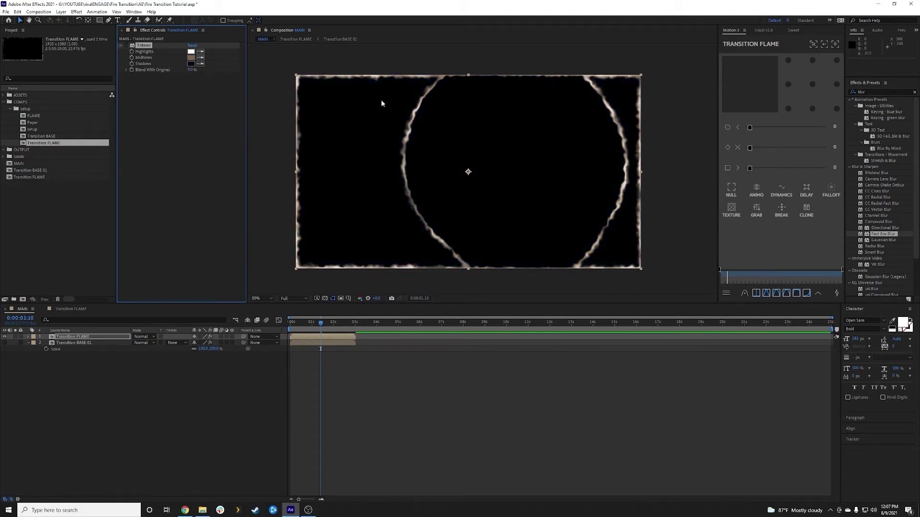
{"action": "scroll", "coordinate": [404, 127], "scroll_direction": "up", "scroll_amount": 3}
{"action": "scroll", "coordinate": [486, 180], "scroll_direction": "up", "scroll_amount": 2}
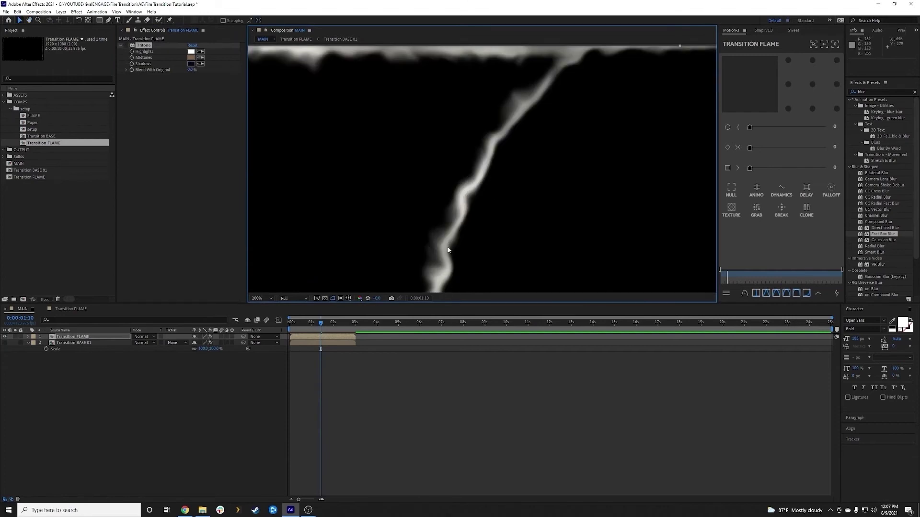
Set the Tritone Highlights colour on Transition FLAME to a muted orange-brown and turn the effect back on
{"action": "left_click", "coordinate": [193, 52]}
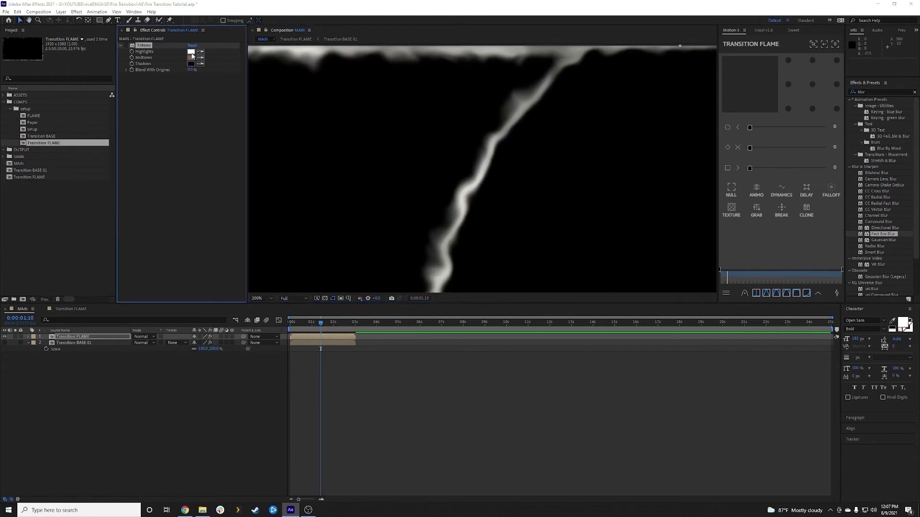
{"action": "left_click_drag", "start_coordinate": [476, 299], "coordinate": [476, 296]}
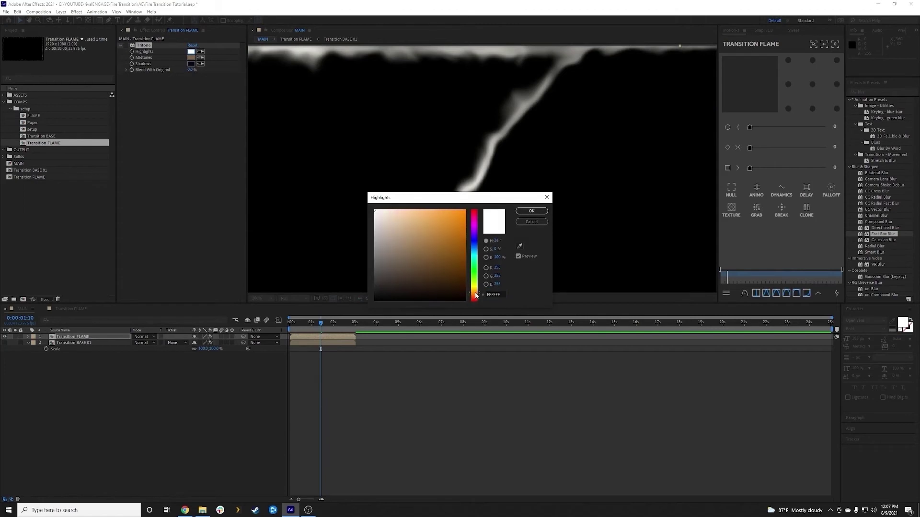
{"action": "left_click_drag", "start_coordinate": [439, 270], "coordinate": [444, 269]}
{"action": "left_click", "coordinate": [532, 211]}
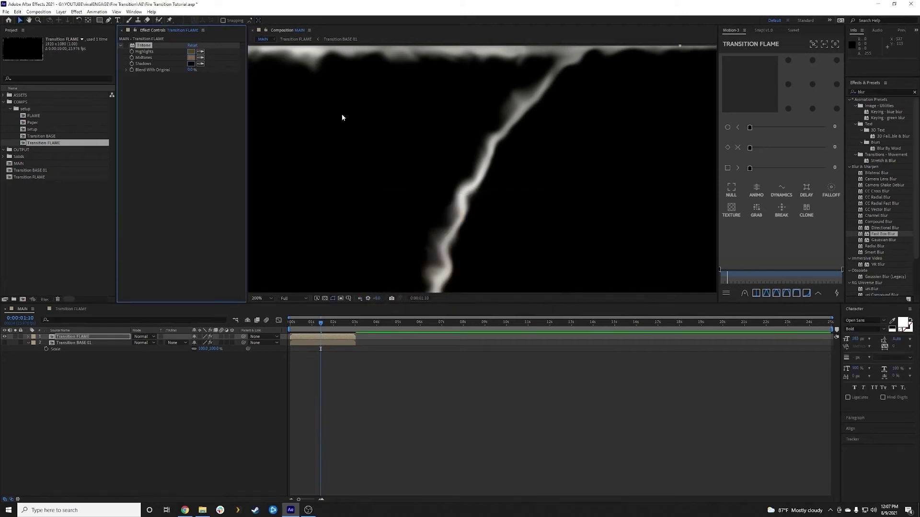
{"action": "left_click", "coordinate": [126, 45]}
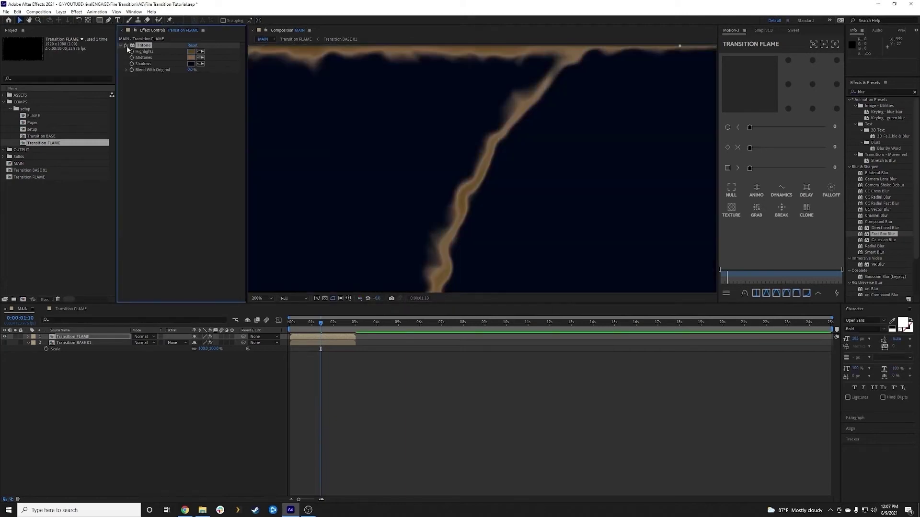
Set the Tritone Midtones colour on Transition FLAME to a saturated dark yellow
{"action": "left_click", "coordinate": [192, 58]}
{"action": "left_click_drag", "start_coordinate": [476, 295], "coordinate": [476, 291]}
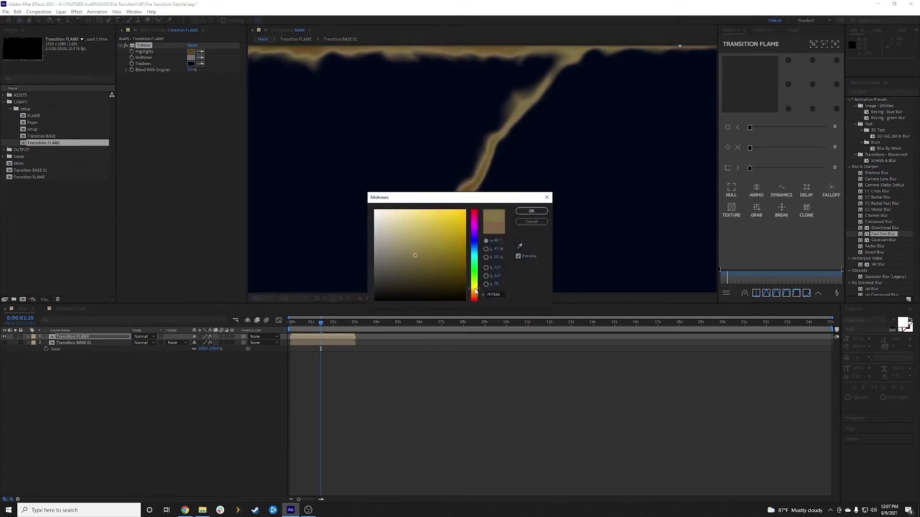
{"action": "mouse_move", "coordinate": [435, 246]}
{"action": "left_mouse_down"}
{"action": "mouse_move", "coordinate": [449, 255]}
{"action": "mouse_move", "coordinate": [448, 225]}
{"action": "mouse_move", "coordinate": [449, 236]}
{"action": "left_mouse_up"}
{"action": "left_click", "coordinate": [531, 212]}
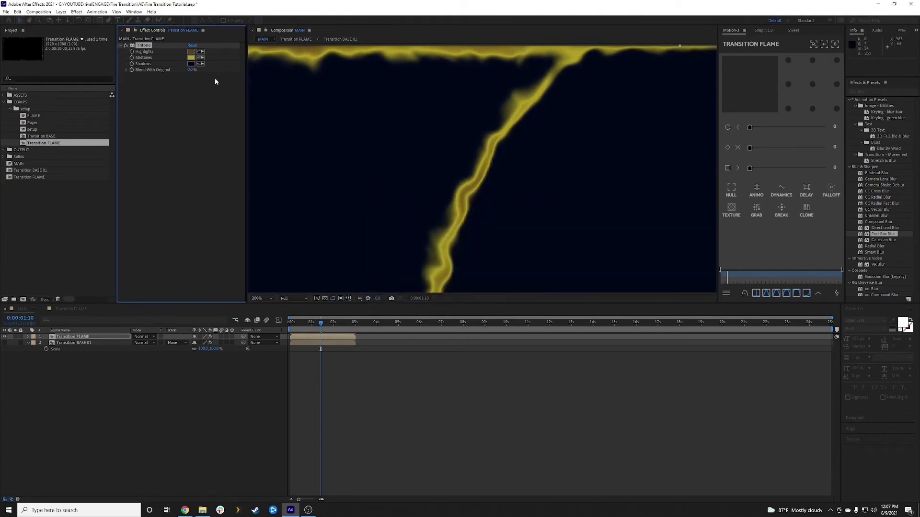
Set the Tritone Shadows colour on Transition FLAME to a bright yellow and check the whole frame
{"action": "left_click", "coordinate": [191, 63]}
{"action": "left_click_drag", "start_coordinate": [476, 294], "coordinate": [476, 291]}
{"action": "mouse_move", "coordinate": [418, 221]}
{"action": "left_mouse_down"}
{"action": "mouse_move", "coordinate": [420, 209]}
{"action": "mouse_move", "coordinate": [436, 209]}
{"action": "left_mouse_up"}
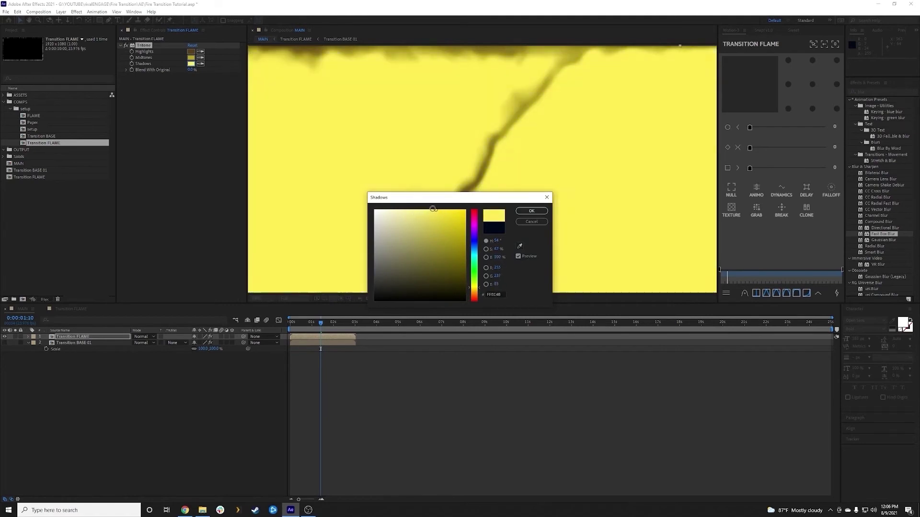
{"action": "left_click", "coordinate": [532, 210]}
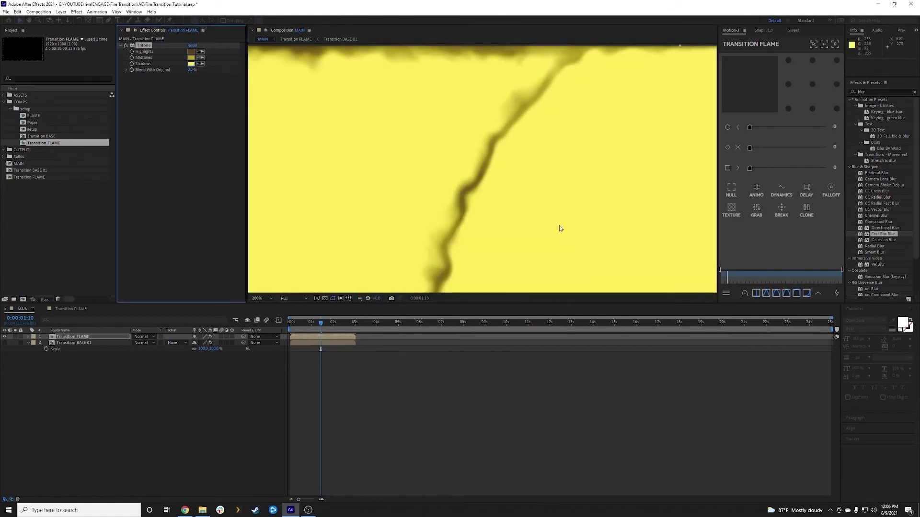
{"action": "scroll", "coordinate": [524, 208], "scroll_direction": "down", "scroll_amount": 6}
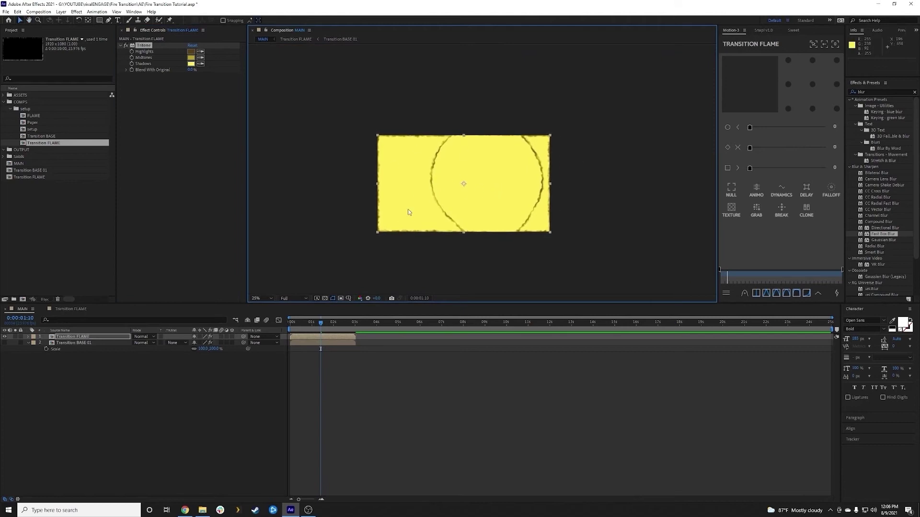
Find the Linear Color Key effect and apply it to the Transition FLAME layer
{"action": "left_click", "coordinate": [67, 338]}
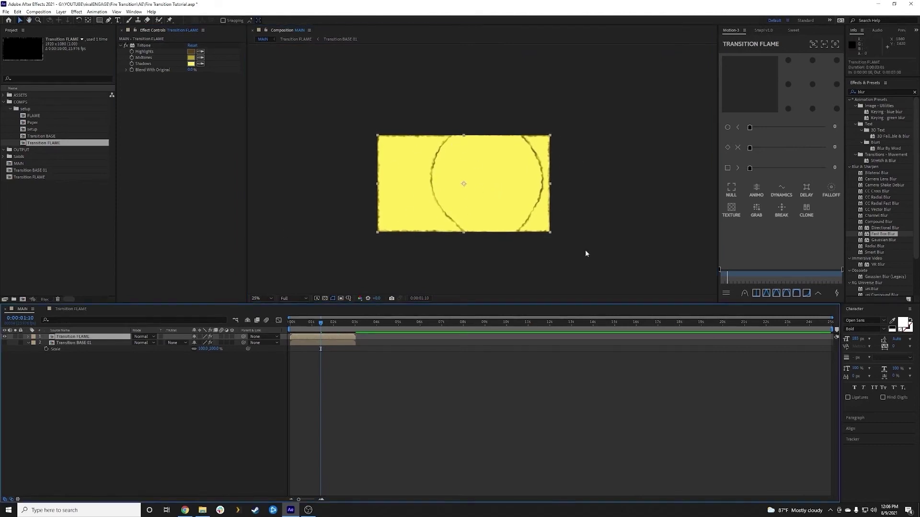
{"action": "left_click", "coordinate": [869, 91]}
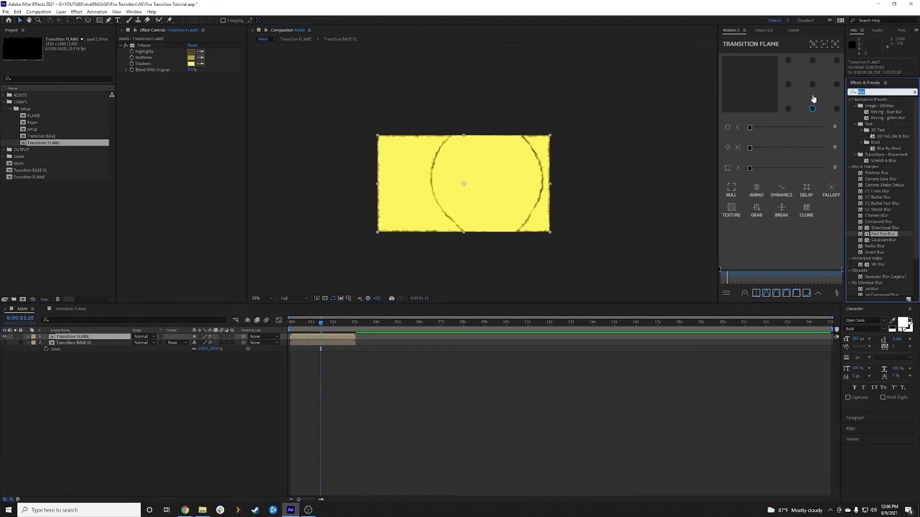
{"action": "type", "text": "linear"}
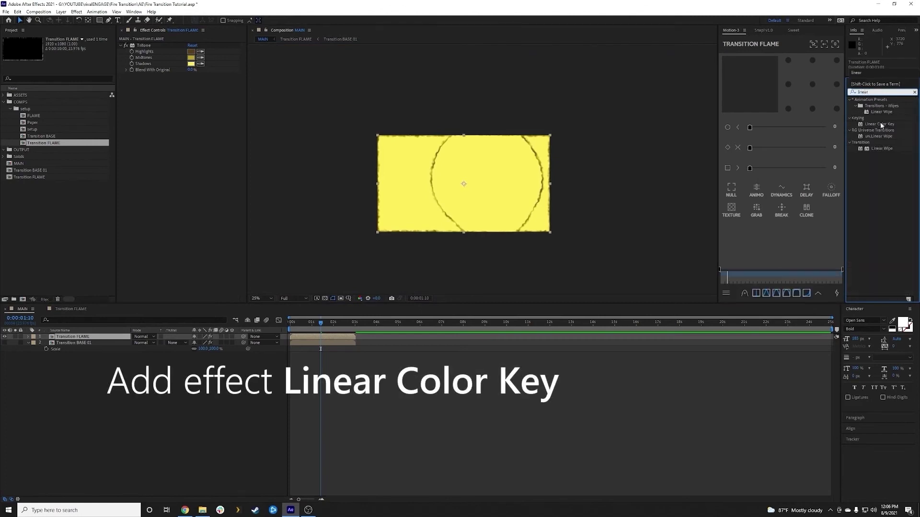
{"action": "left_click_drag", "start_coordinate": [880, 125], "coordinate": [79, 338]}
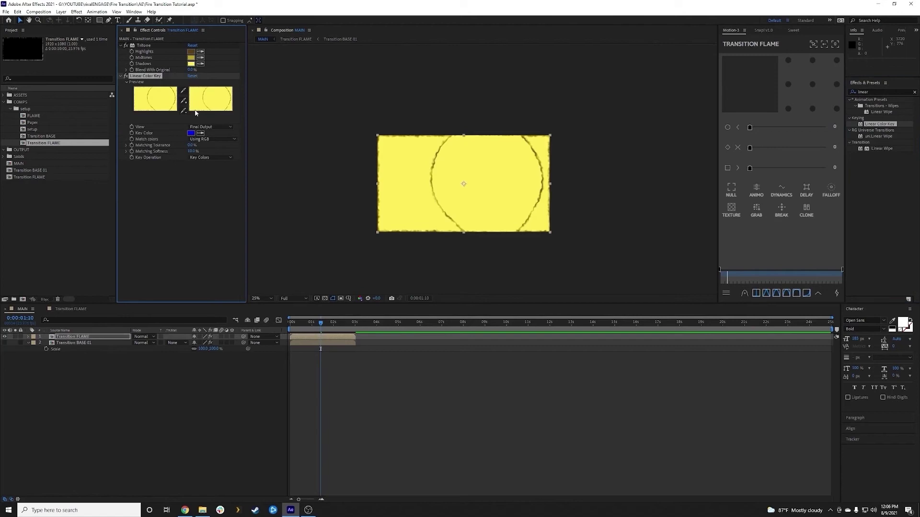
Turn off Tritone and sample the black area of the frame as the Linear Color Key's Key Color
{"action": "left_click", "coordinate": [124, 45]}
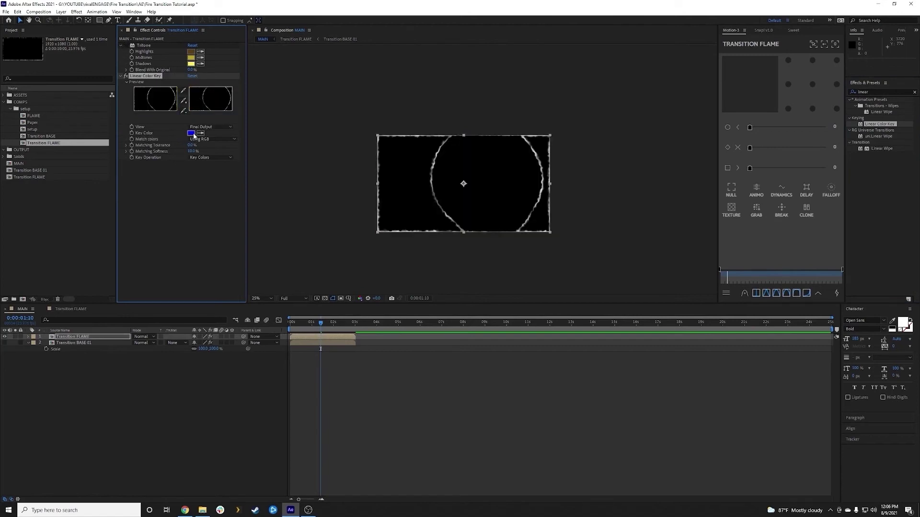
{"action": "left_click", "coordinate": [199, 136]}
{"action": "key", "text": "period"}
{"action": "scroll", "coordinate": [408, 186], "scroll_direction": "up", "scroll_amount": 1}
{"action": "scroll", "coordinate": [411, 187], "scroll_direction": "down", "scroll_amount": 2}
{"action": "scroll", "coordinate": [411, 188], "scroll_direction": "up", "scroll_amount": 1}
{"action": "left_click_drag", "start_coordinate": [412, 188], "coordinate": [417, 181]}
Change the MAIN composition's background colour to a neutral mid-grey
{"action": "left_click", "coordinate": [126, 405]}
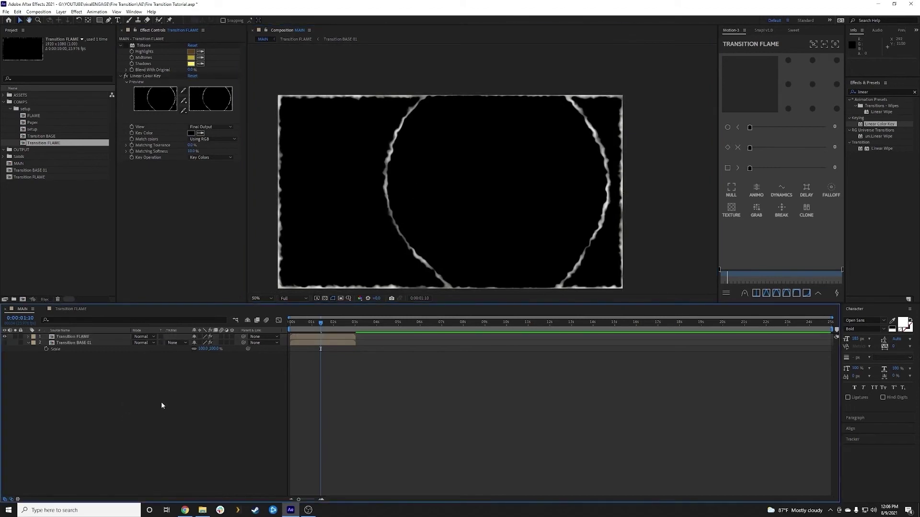
{"action": "key", "text": "ctrl+k"}
{"action": "left_click", "coordinate": [407, 298]}
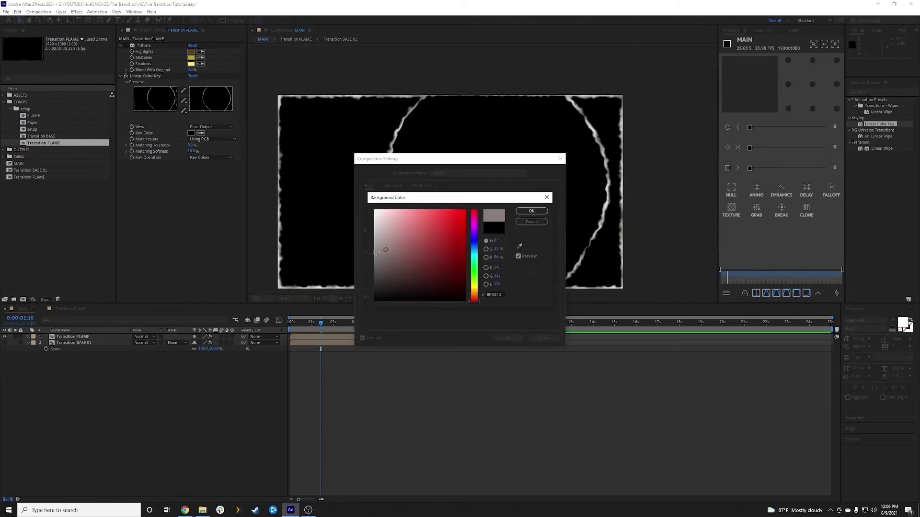
{"action": "left_click_drag", "start_coordinate": [382, 250], "coordinate": [365, 256]}
{"action": "left_click", "coordinate": [532, 211]}
{"action": "left_click", "coordinate": [504, 338]}
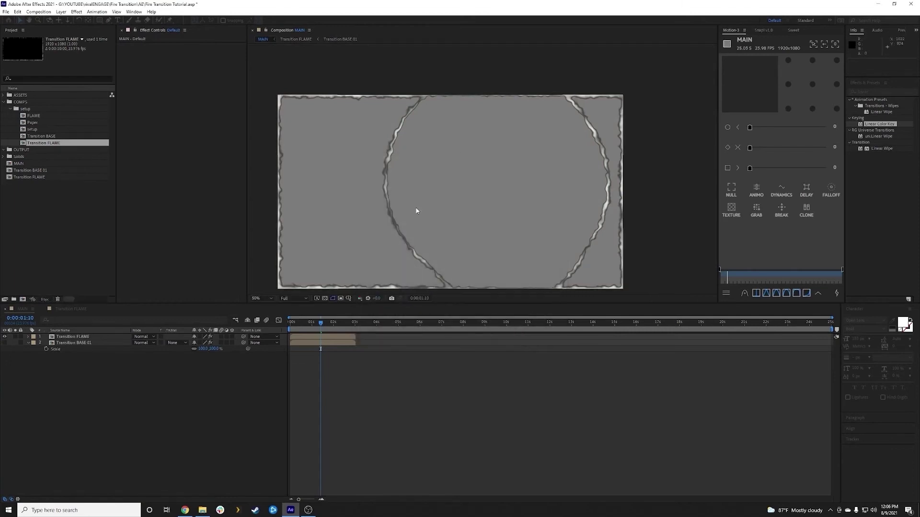
Examine the keyed edges of the Transition FLAME outline up close against the grey background, along with the Linear Color Key settings
{"action": "scroll", "coordinate": [364, 148], "scroll_direction": "up", "scroll_amount": 1}
{"action": "left_click_drag", "start_coordinate": [364, 149], "coordinate": [525, 224]}
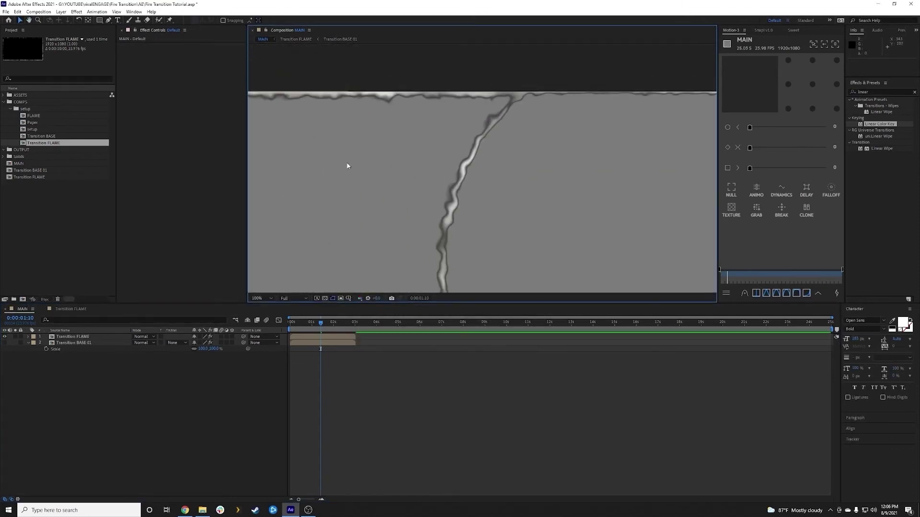
{"action": "left_click", "coordinate": [71, 337]}
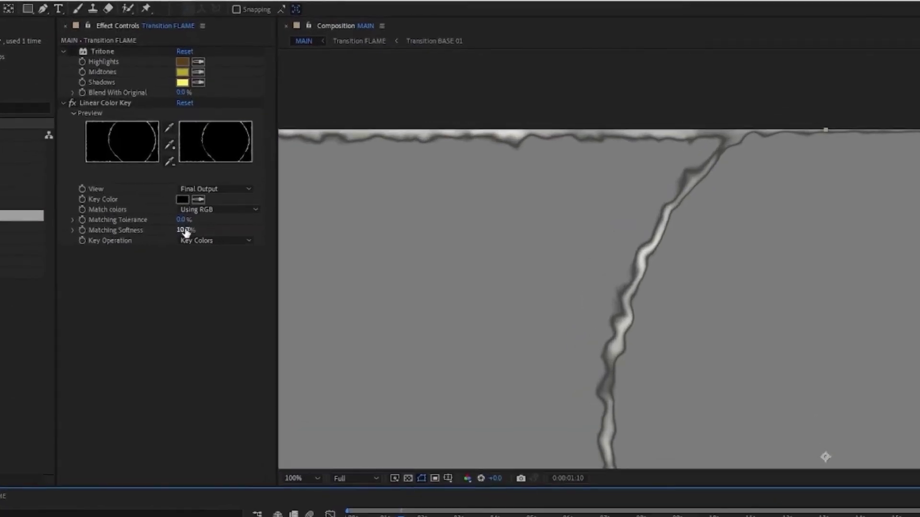
{"action": "left_click_drag", "start_coordinate": [196, 158], "coordinate": [178, 157]}
{"action": "left_click_drag", "start_coordinate": [162, 238], "coordinate": [151, 234]}
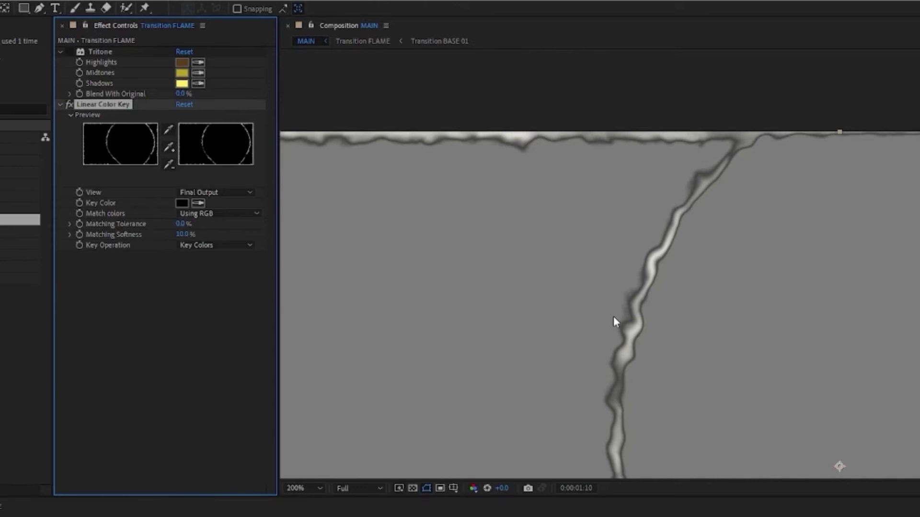
{"action": "scroll", "coordinate": [613, 318], "scroll_direction": "up", "scroll_amount": 1}
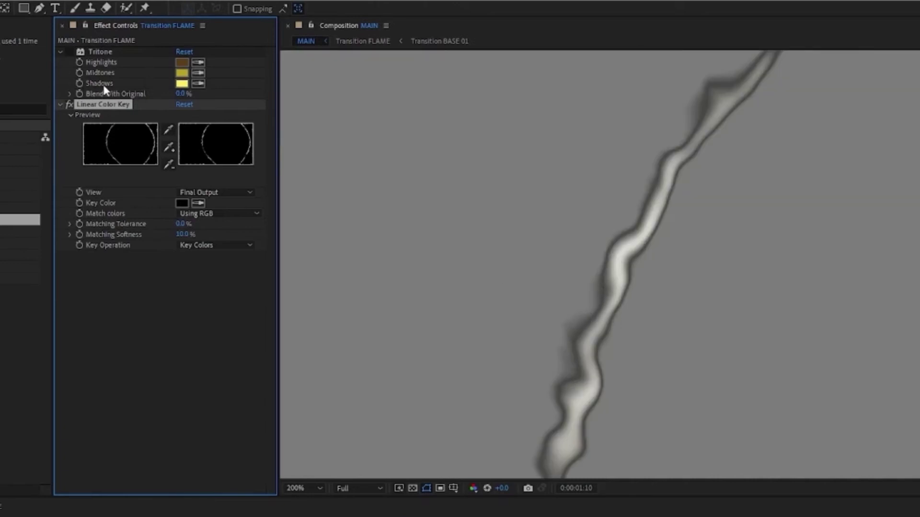
Set the Tritone Highlights colour on Transition FLAME to the dark orange-brown 58320D
{"action": "left_click", "coordinate": [182, 64]}
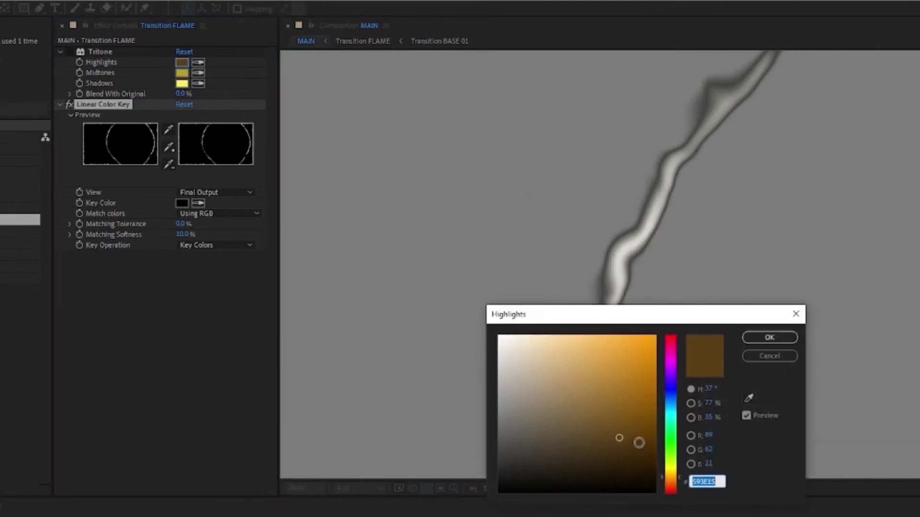
{"action": "left_click_drag", "start_coordinate": [679, 479], "coordinate": [679, 482]}
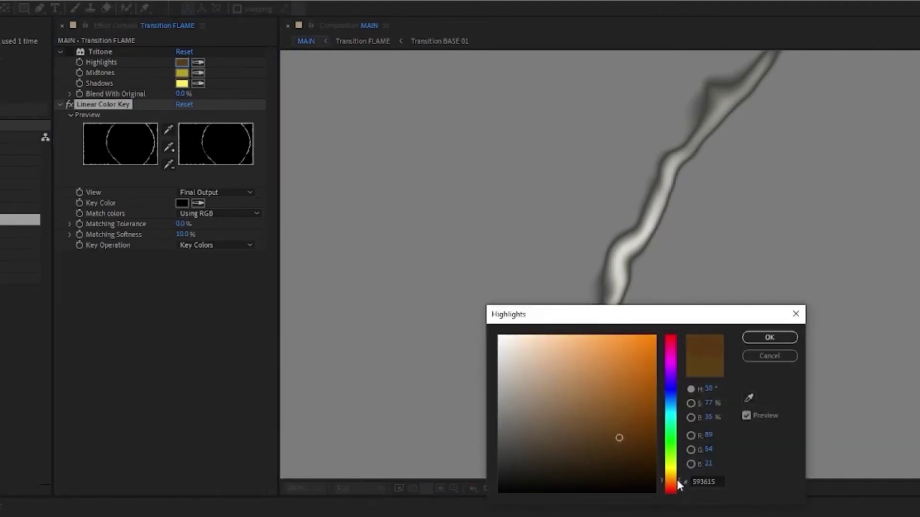
{"action": "left_click_drag", "start_coordinate": [622, 437], "coordinate": [632, 437]}
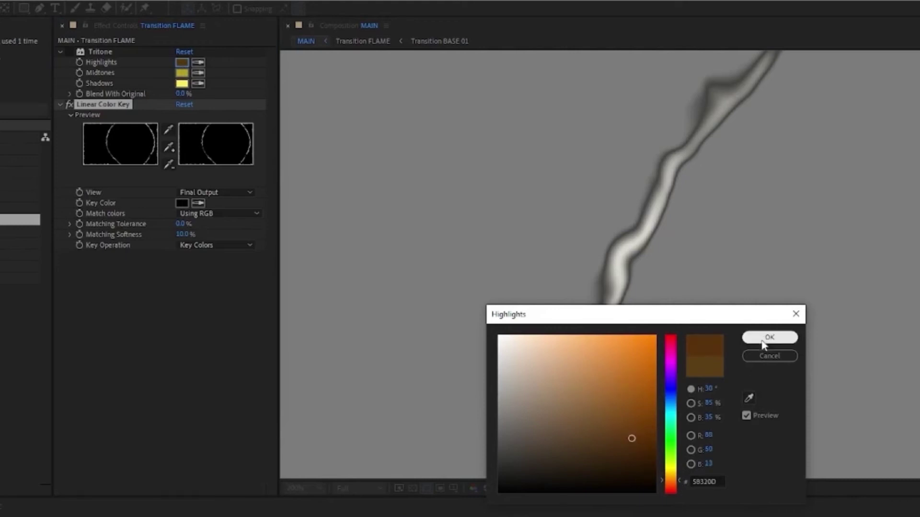
{"action": "left_click", "coordinate": [769, 337]}
Move Linear Color Key above Tritone in the effect order, turn Tritone back on and check the coloured outline
{"action": "left_click", "coordinate": [96, 104]}
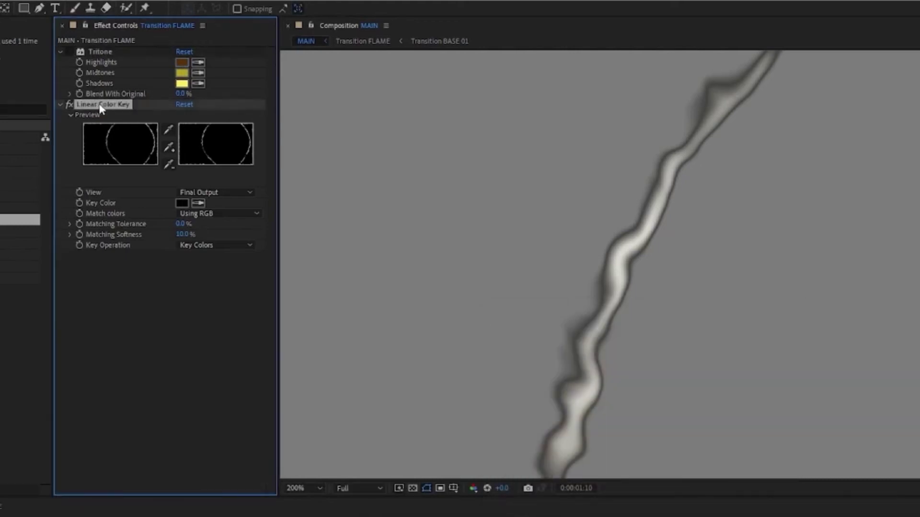
{"action": "left_click_drag", "start_coordinate": [94, 104], "coordinate": [91, 52]}
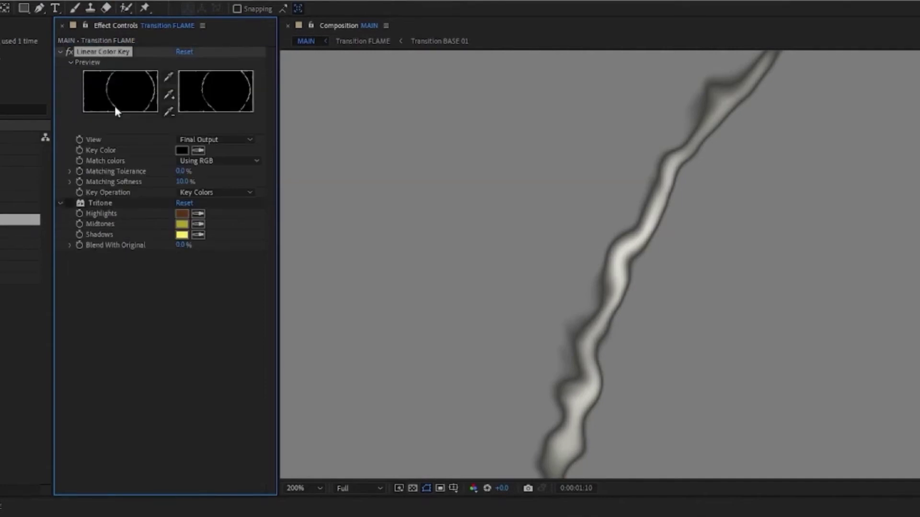
{"action": "left_click", "coordinate": [69, 203]}
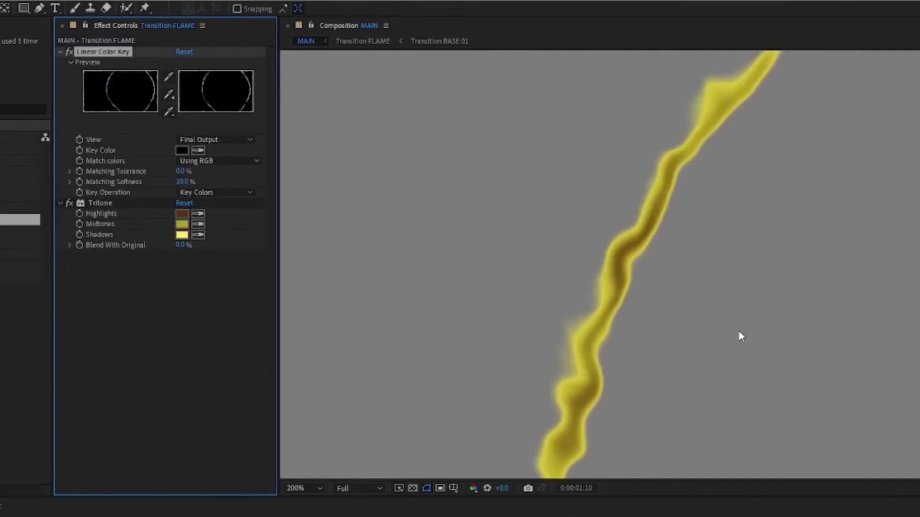
{"action": "scroll", "coordinate": [734, 336], "scroll_direction": "down", "scroll_amount": 2}
{"action": "left_click_drag", "start_coordinate": [799, 345], "coordinate": [789, 223]}
{"action": "scroll", "coordinate": [753, 291], "scroll_direction": "up", "scroll_amount": 1}
{"action": "scroll", "coordinate": [752, 291], "scroll_direction": "down", "scroll_amount": 1}
{"action": "left_click_drag", "start_coordinate": [813, 273], "coordinate": [784, 285]}
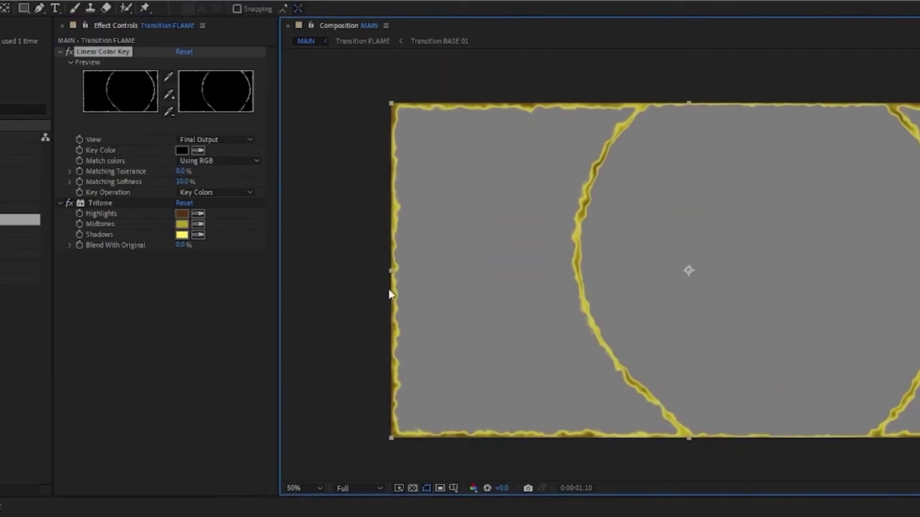
Apply Glow to Transition FLAME with a Glow Threshold of 62.7%, Glow Radius of 27 and Glow Intensity of 0.6
{"action": "left_click", "coordinate": [24, 512]}
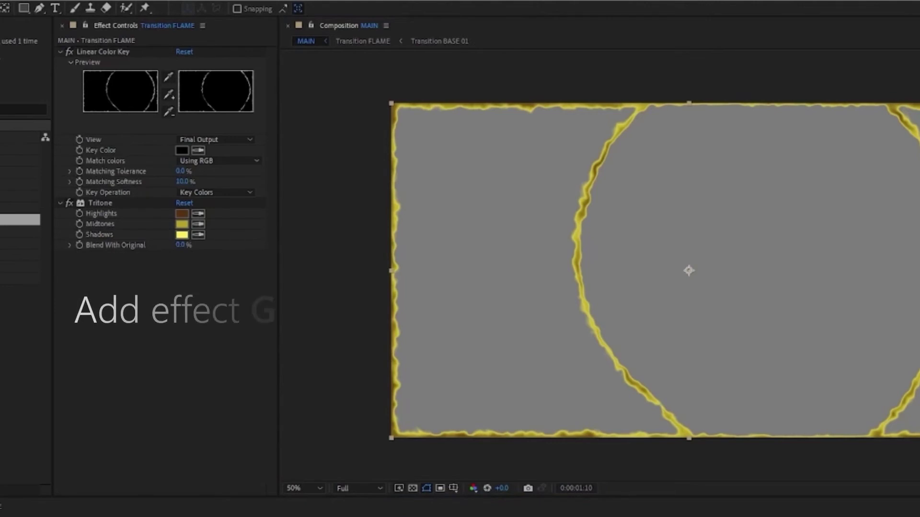
{"action": "left_click_drag", "start_coordinate": [919, 287], "coordinate": [150, 330]}
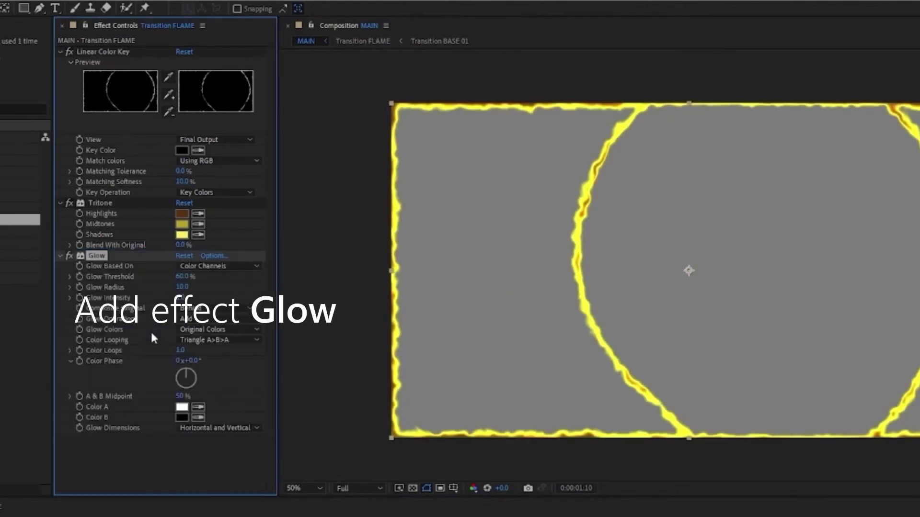
{"action": "left_click_drag", "start_coordinate": [187, 290], "coordinate": [197, 288]}
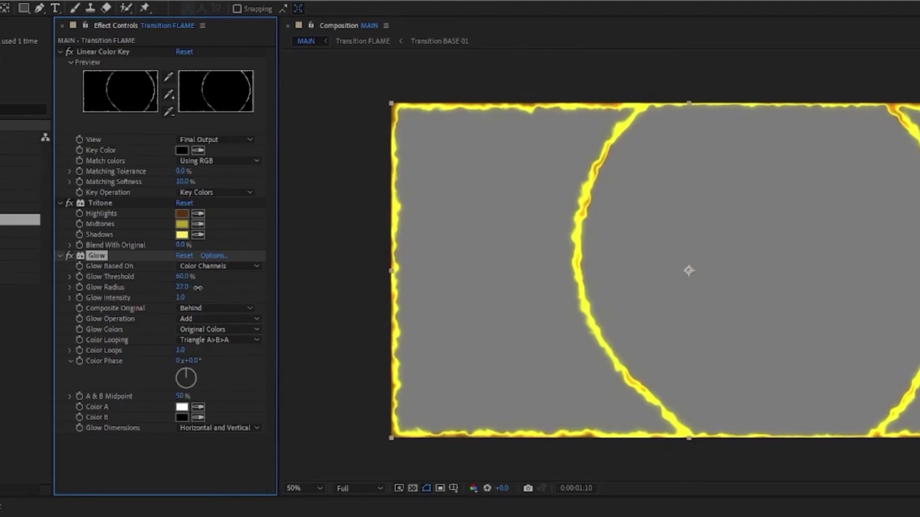
{"action": "left_click_drag", "start_coordinate": [172, 298], "coordinate": [181, 268]}
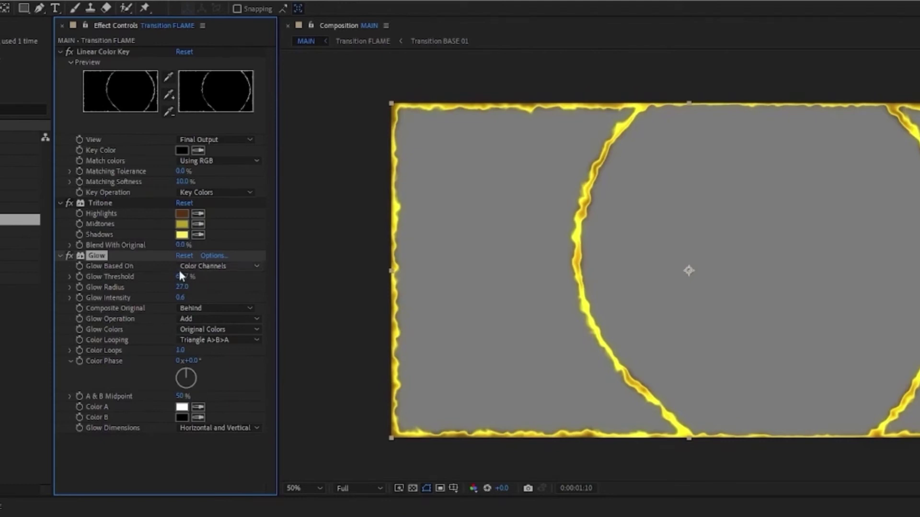
Duplicate the Glow effect and set the copy to Glow Threshold 99.2%, Glow Radius 10 and Glow Intensity 1.1
{"action": "key", "text": "ctrl+d"}
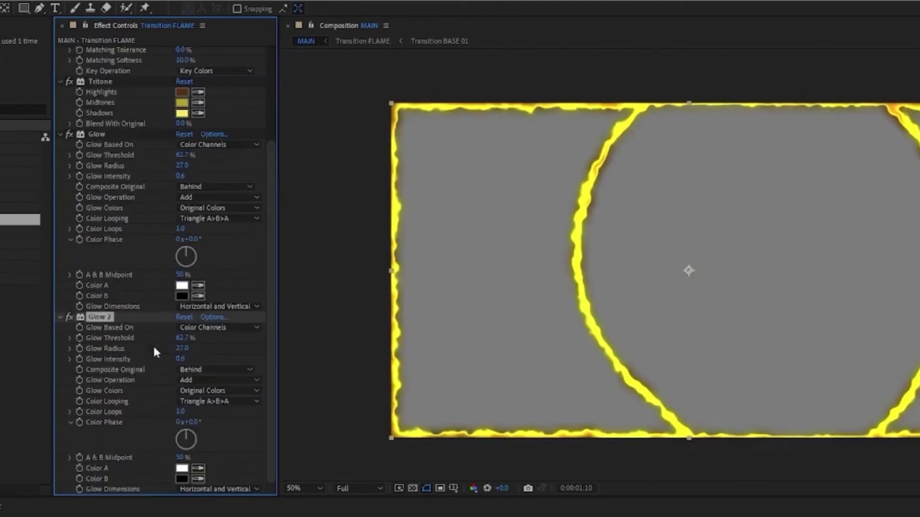
{"action": "left_click", "coordinate": [96, 133]}
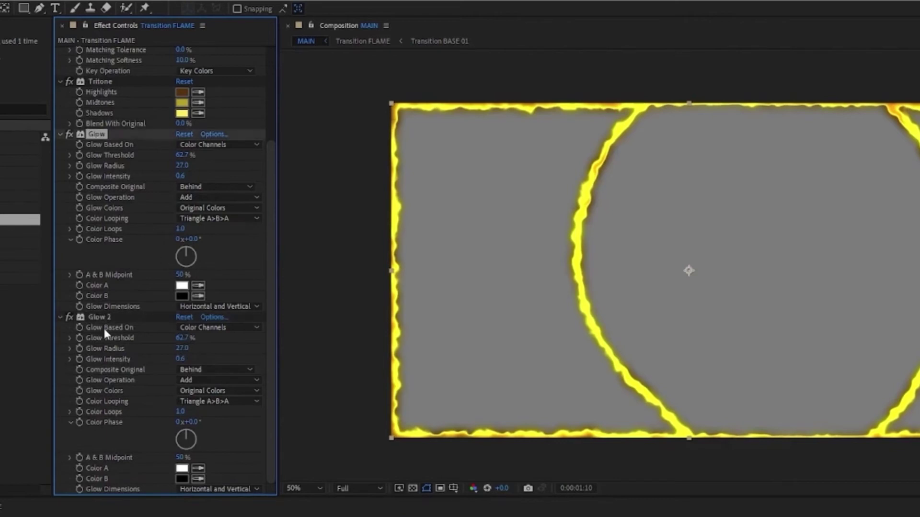
{"action": "left_click_drag", "start_coordinate": [185, 351], "coordinate": [177, 351]}
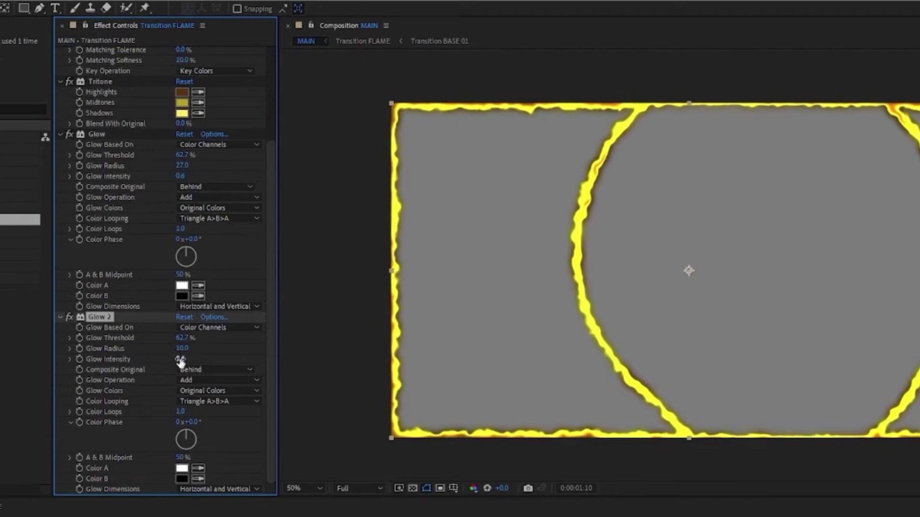
{"action": "left_click_drag", "start_coordinate": [197, 362], "coordinate": [201, 360]}
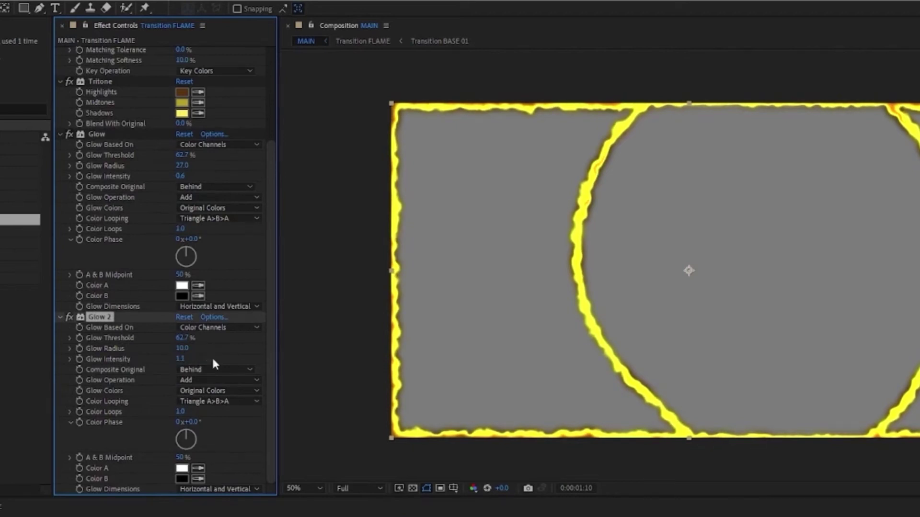
{"action": "left_click_drag", "start_coordinate": [180, 339], "coordinate": [243, 335]}
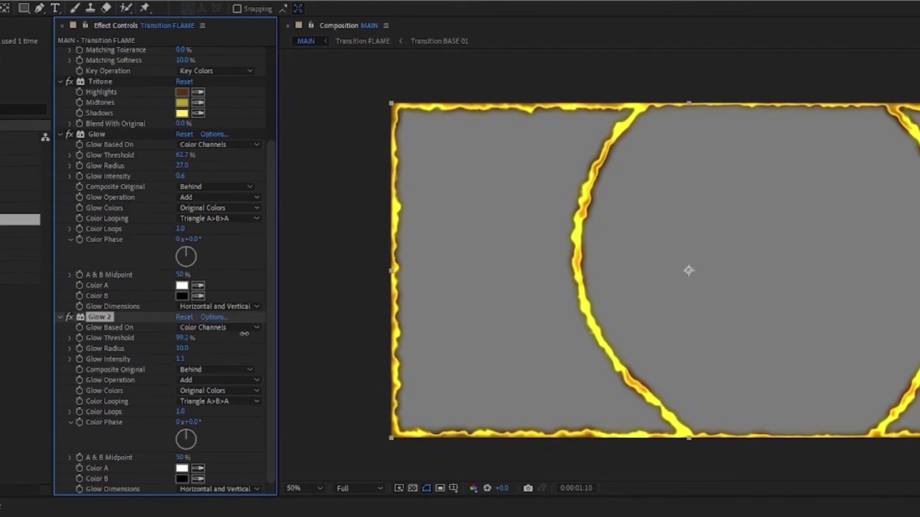
Change the Tritone Highlights colour on Transition FLAME to the dark red-brown 612812
{"action": "scroll", "coordinate": [146, 285], "scroll_direction": "up", "scroll_amount": 1}
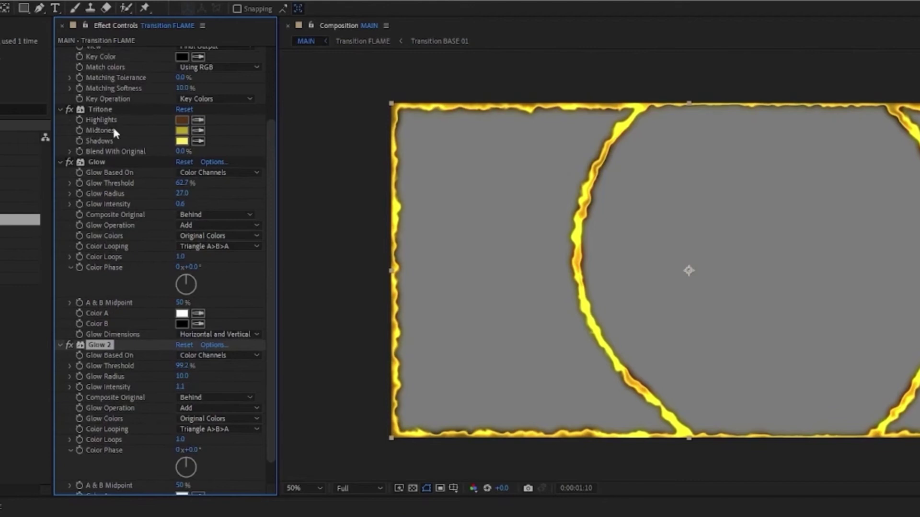
{"action": "left_click", "coordinate": [182, 120]}
{"action": "mouse_move", "coordinate": [631, 438]}
{"action": "left_mouse_down"}
{"action": "mouse_move", "coordinate": [647, 440]}
{"action": "mouse_move", "coordinate": [650, 411]}
{"action": "mouse_move", "coordinate": [638, 440]}
{"action": "mouse_move", "coordinate": [624, 433]}
{"action": "left_mouse_up"}
{"action": "left_click", "coordinate": [674, 484]}
{"action": "left_click_drag", "start_coordinate": [674, 484], "coordinate": [673, 485]}
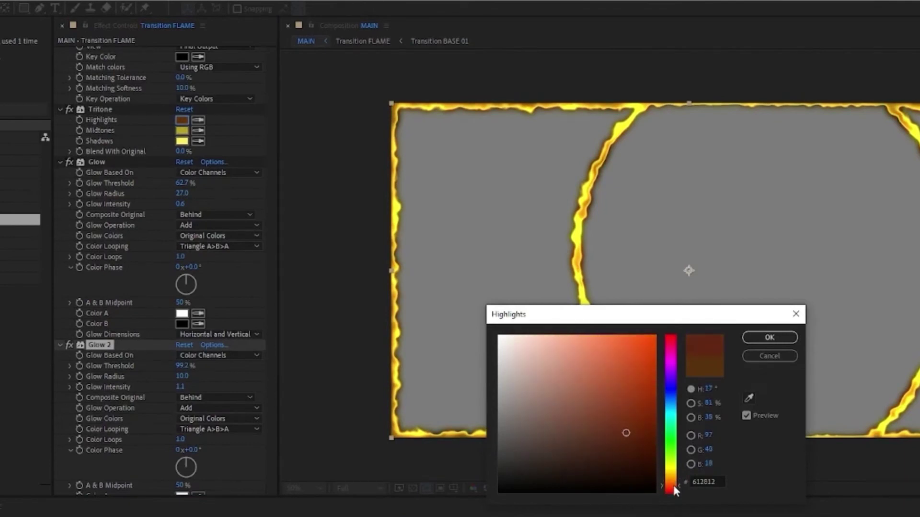
{"action": "left_click", "coordinate": [766, 337]}
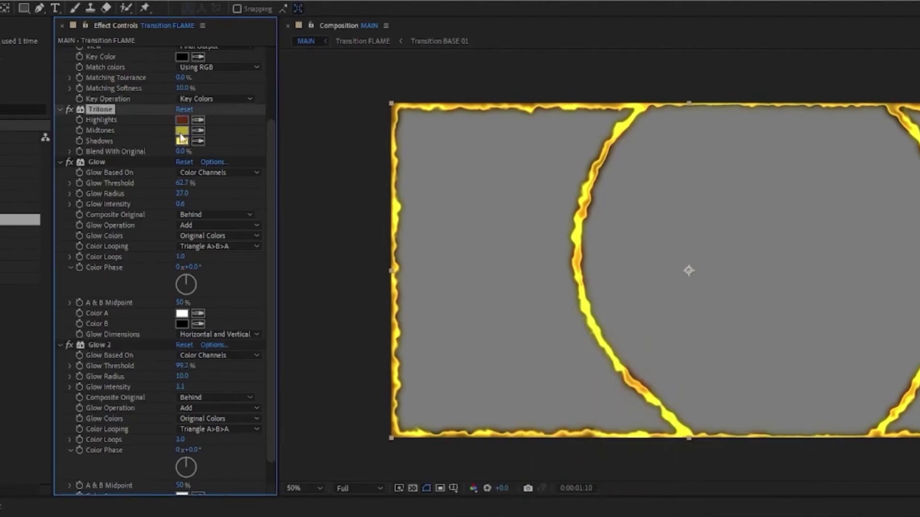
Set the Tritone Midtones colour on Transition FLAME to the orange B57F22
{"action": "left_click", "coordinate": [181, 133]}
{"action": "left_click", "coordinate": [673, 482]}
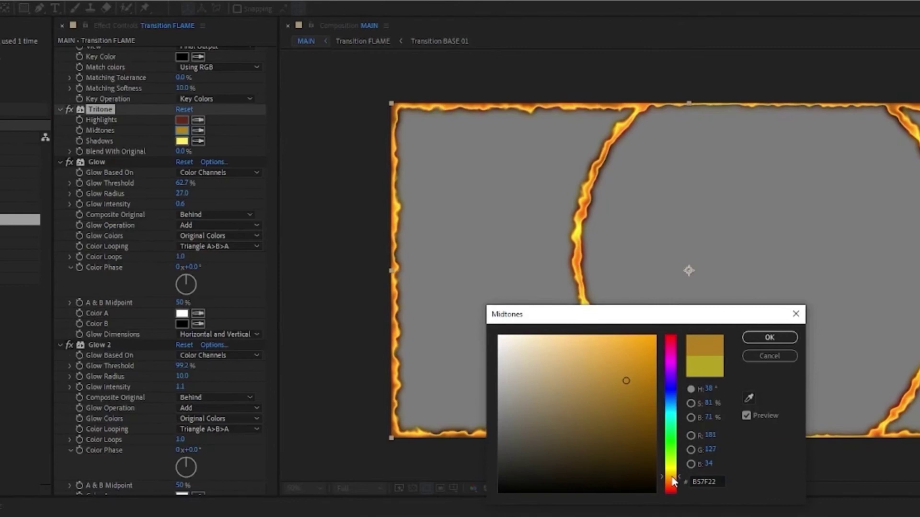
{"action": "left_click", "coordinate": [769, 337]}
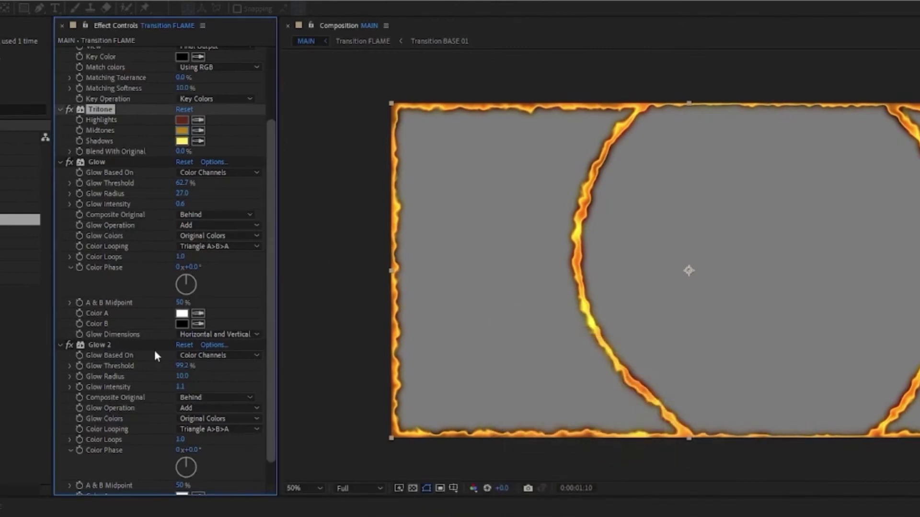
Set the first Glow's threshold to 67.1%, and Glow 2's threshold to 86.3% with a radius of 15
{"action": "scroll", "coordinate": [156, 356], "scroll_direction": "down", "scroll_amount": 1}
{"action": "left_click_drag", "start_coordinate": [187, 161], "coordinate": [186, 163]}
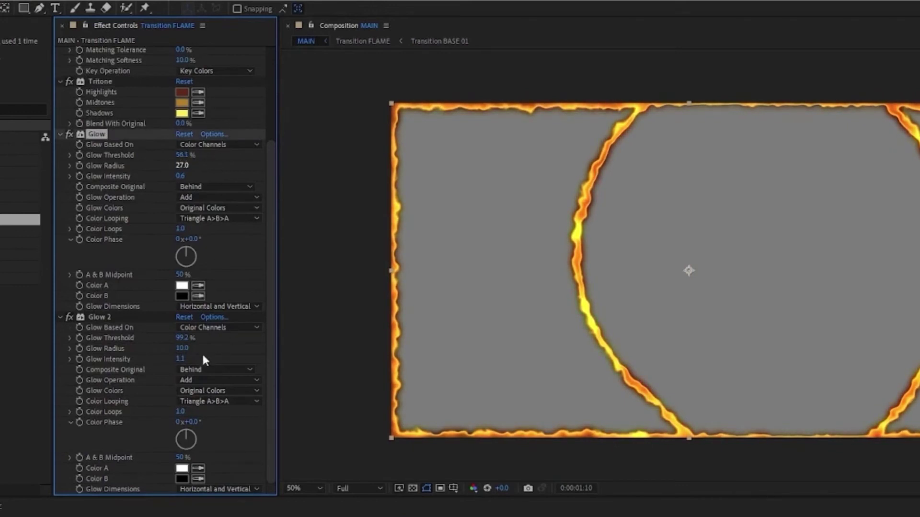
{"action": "mouse_move", "coordinate": [183, 338]}
{"action": "left_mouse_down"}
{"action": "mouse_move", "coordinate": [206, 338]}
{"action": "mouse_move", "coordinate": [170, 347]}
{"action": "left_mouse_up"}
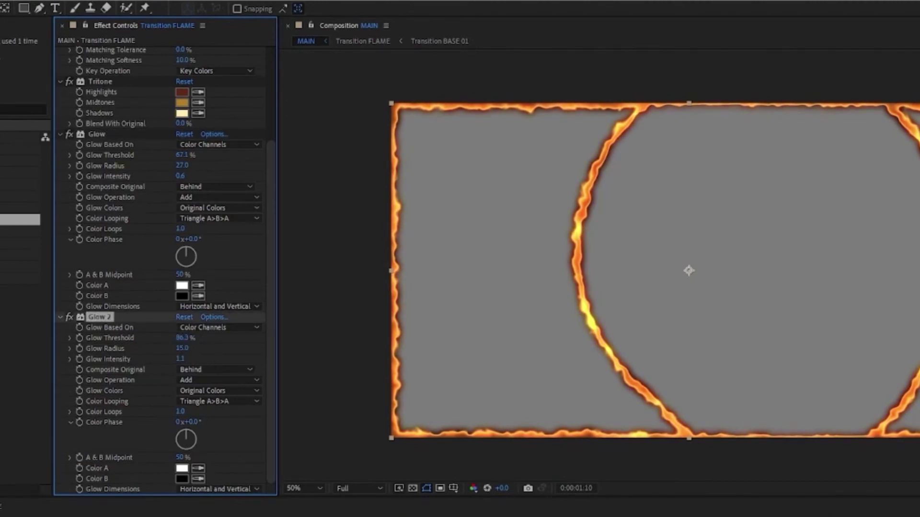
Duplicate the Transition FLAME layer and set the copy's first Glow to a radius of 41 and an intensity of 1.4
{"action": "left_click", "coordinate": [48, 502]}
{"action": "key", "text": "ctrl+d"}
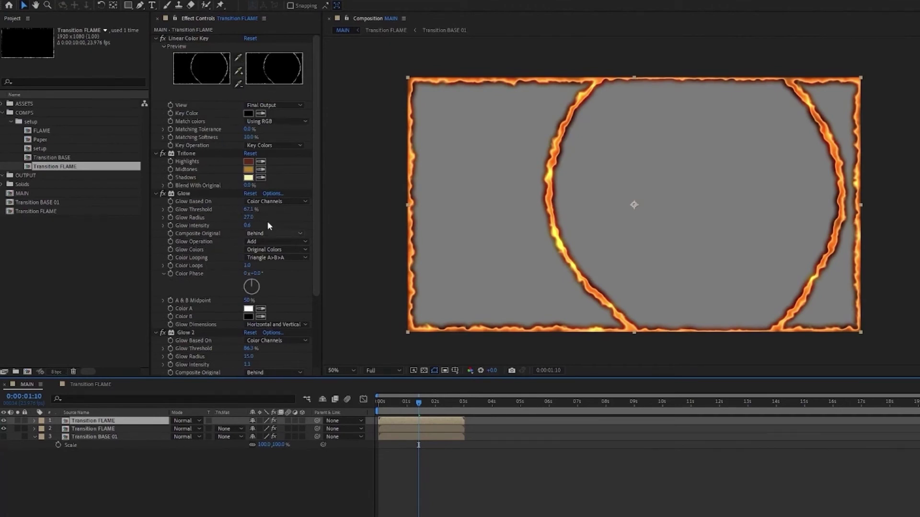
{"action": "left_click_drag", "start_coordinate": [248, 220], "coordinate": [280, 223]}
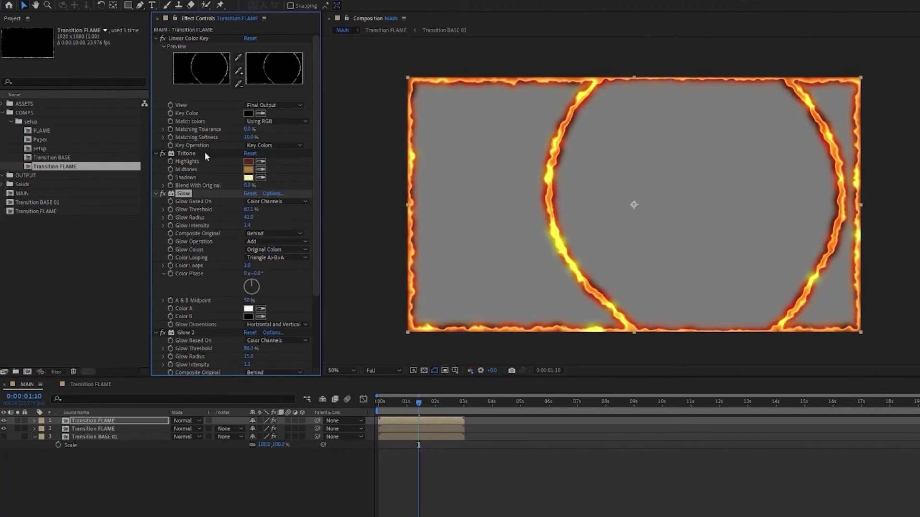
Collapse Linear Color Key and Tritone on the top Transition FLAME, turn off Glow 2 and adjust the first Glow's radius
{"action": "left_click", "coordinate": [186, 153]}
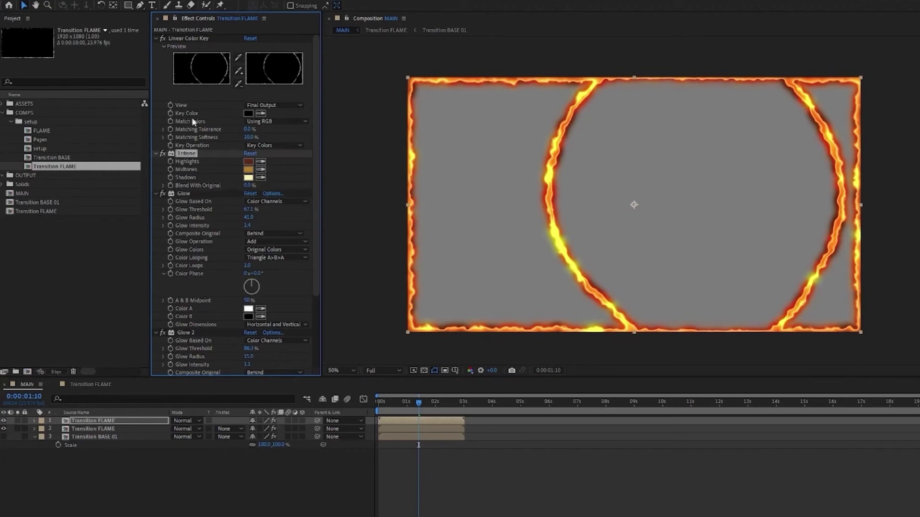
{"action": "left_click", "coordinate": [155, 38]}
{"action": "left_click", "coordinate": [155, 46]}
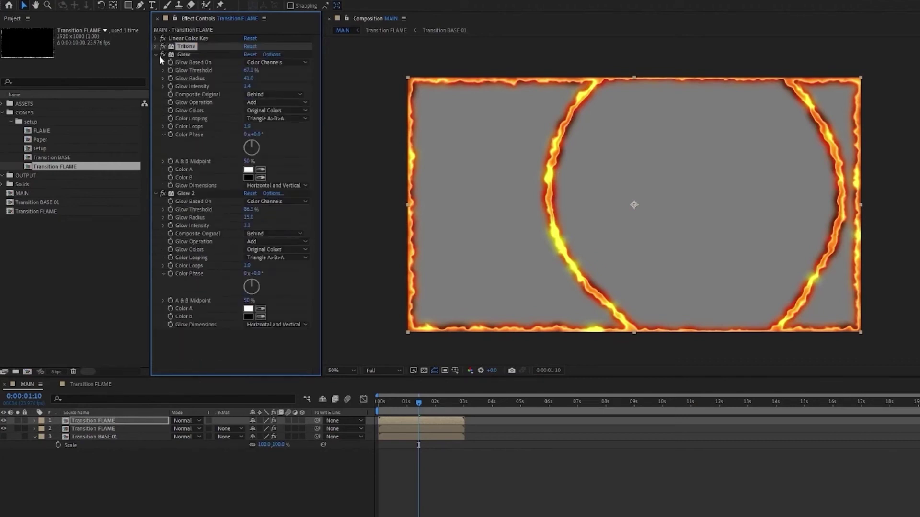
{"action": "left_click", "coordinate": [162, 194]}
{"action": "left_click", "coordinate": [184, 55]}
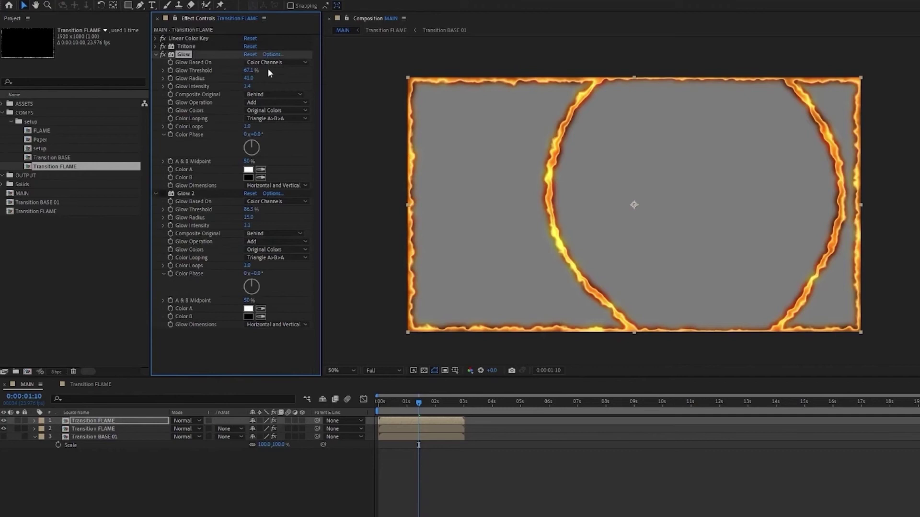
{"action": "mouse_move", "coordinate": [249, 78]}
{"action": "left_mouse_down"}
{"action": "mouse_move", "coordinate": [275, 76]}
{"action": "mouse_move", "coordinate": [244, 77]}
{"action": "left_mouse_up"}
Set the top Transition FLAME layer's blending mode to Add and reduce its Glow Radius to 18
{"action": "left_click", "coordinate": [188, 420]}
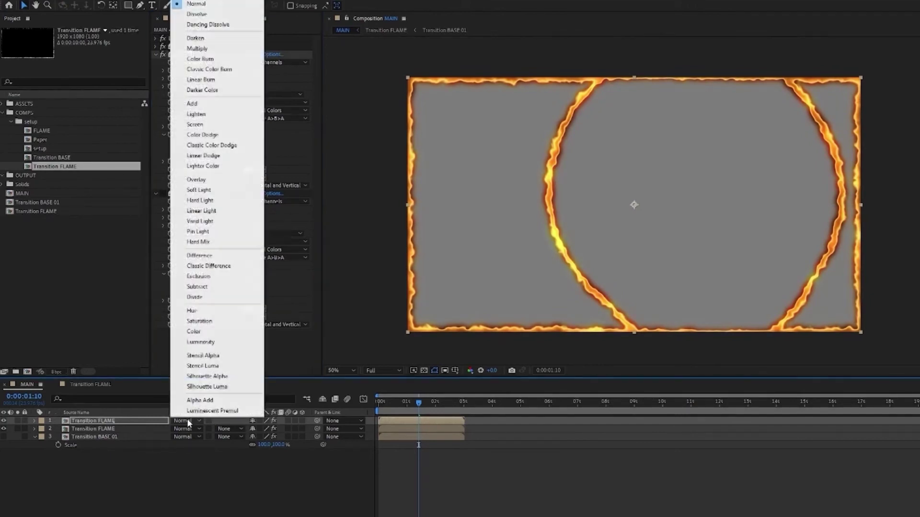
{"action": "left_click", "coordinate": [201, 105]}
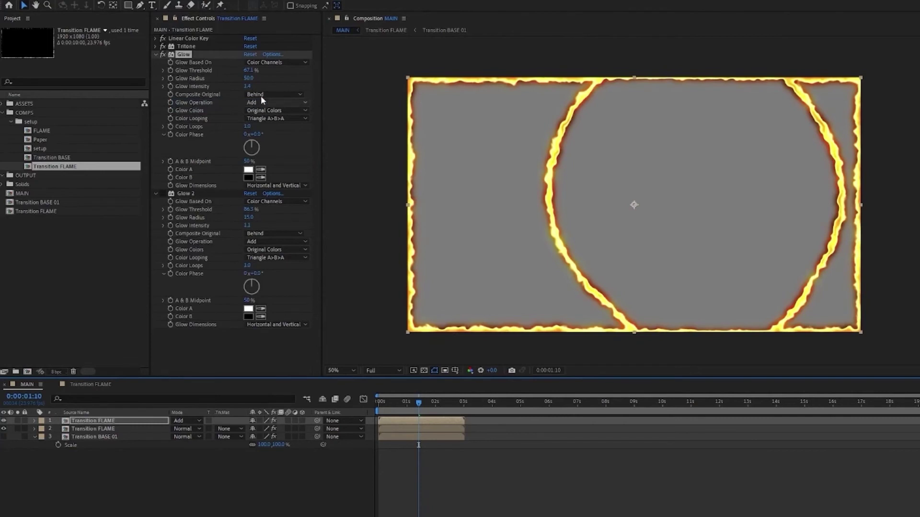
{"action": "left_click_drag", "start_coordinate": [249, 77], "coordinate": [226, 81]}
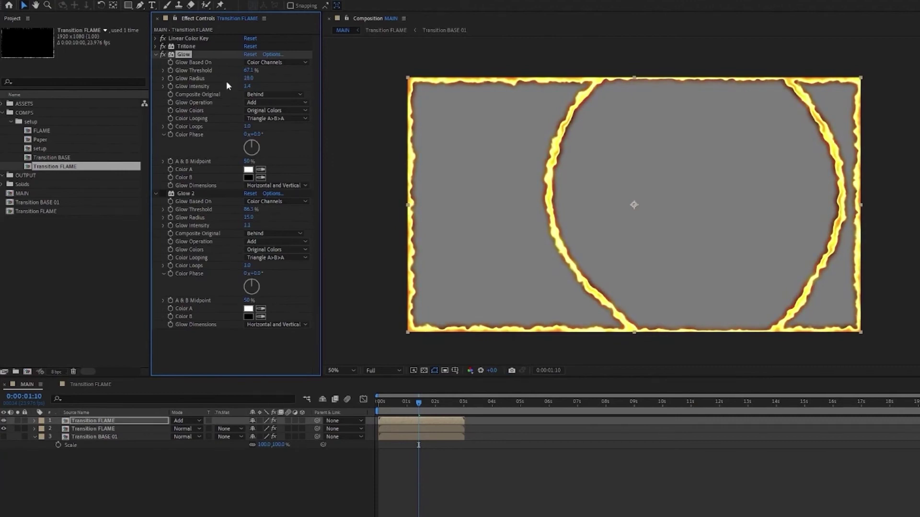
Open Transition BASE 01 and move the Pale Yellow Solid 1 mask points into a smaller, irregular shape in the left part of the frame
{"action": "double_click", "coordinate": [104, 435]}
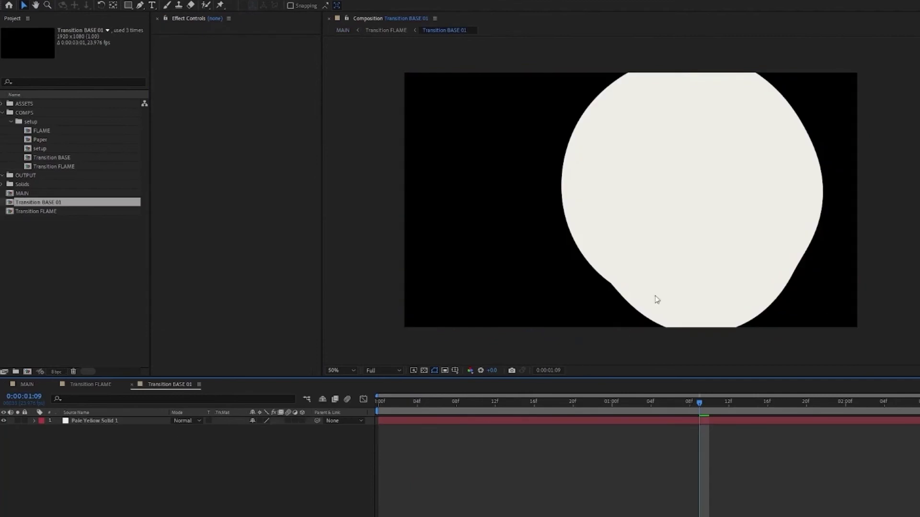
{"action": "left_click", "coordinate": [111, 420]}
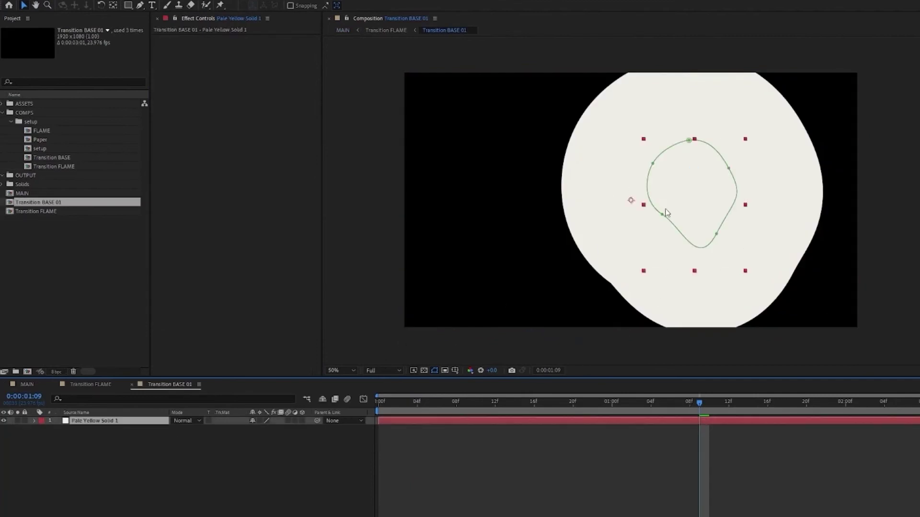
{"action": "left_click_drag", "start_coordinate": [662, 214], "coordinate": [503, 257]}
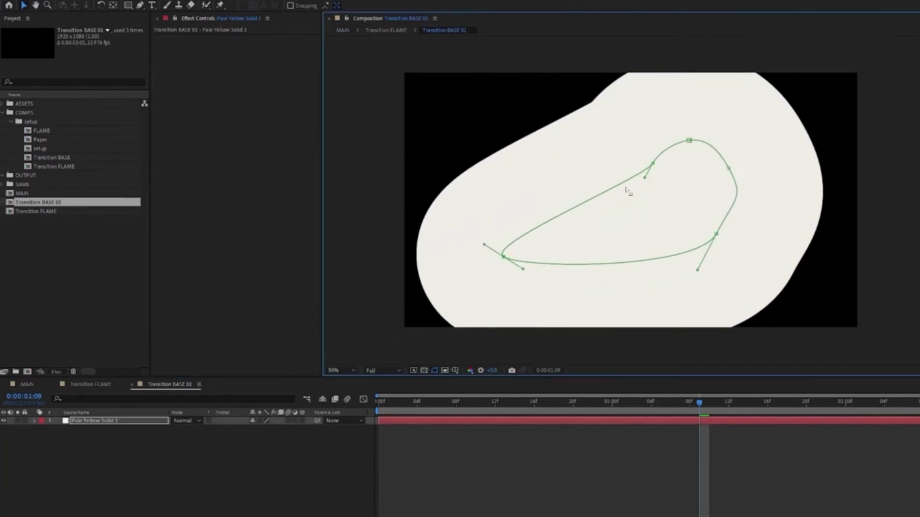
{"action": "left_click_drag", "start_coordinate": [653, 164], "coordinate": [521, 223]}
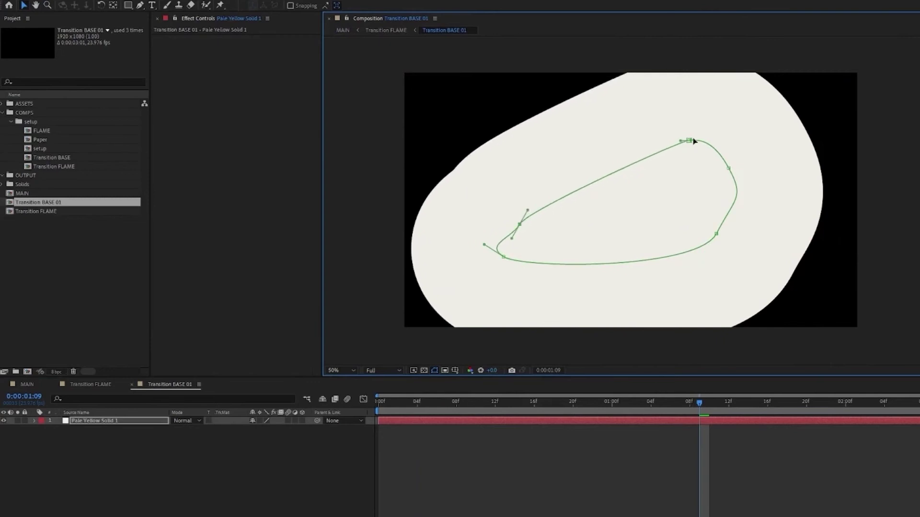
{"action": "left_click_drag", "start_coordinate": [690, 142], "coordinate": [517, 177]}
{"action": "left_click_drag", "start_coordinate": [731, 168], "coordinate": [560, 191]}
{"action": "left_click_drag", "start_coordinate": [716, 237], "coordinate": [552, 235]}
{"action": "mouse_move", "coordinate": [550, 234]}
{"action": "left_mouse_down"}
{"action": "mouse_move", "coordinate": [545, 250]}
{"action": "mouse_move", "coordinate": [559, 250]}
{"action": "left_mouse_up"}
Scrub through the reshaped burn in Transition BASE 01 and in MAIN to check it over the cowboys footage
{"action": "left_click_drag", "start_coordinate": [689, 403], "coordinate": [824, 385]}
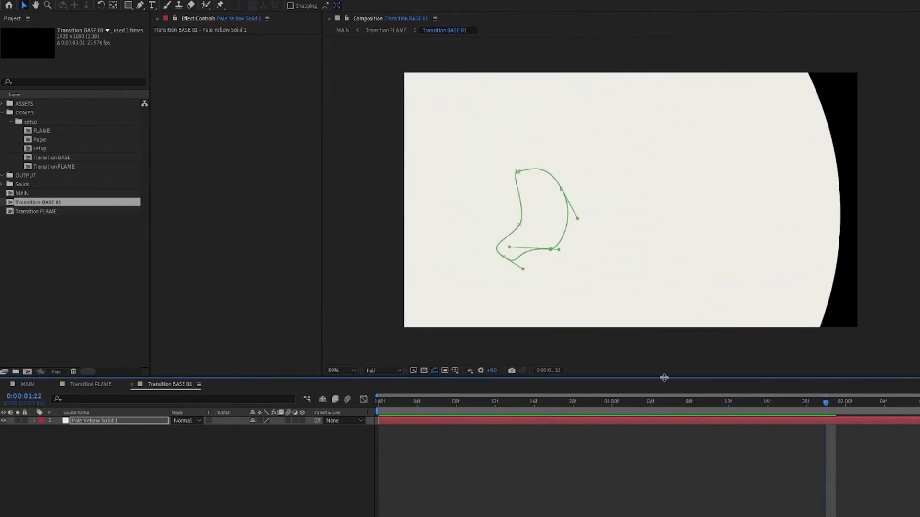
{"action": "left_click", "coordinate": [27, 384]}
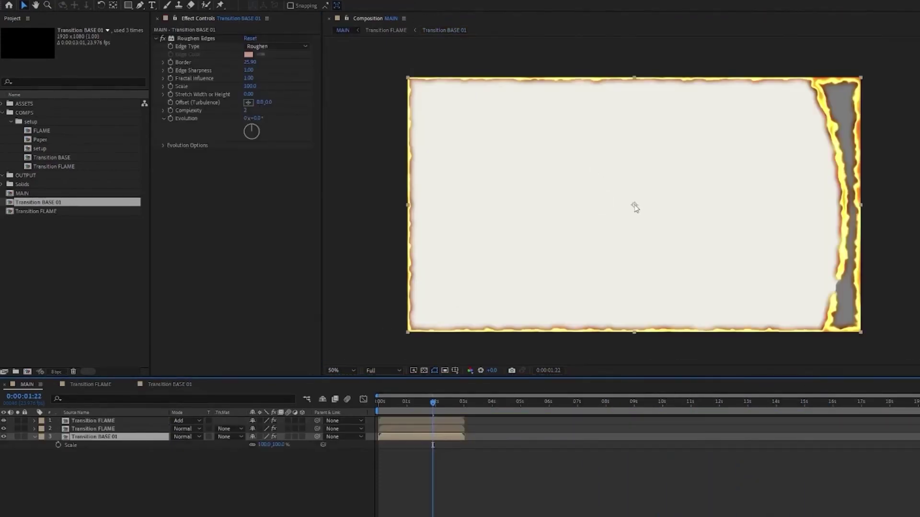
{"action": "left_click_drag", "start_coordinate": [432, 403], "coordinate": [411, 404]}
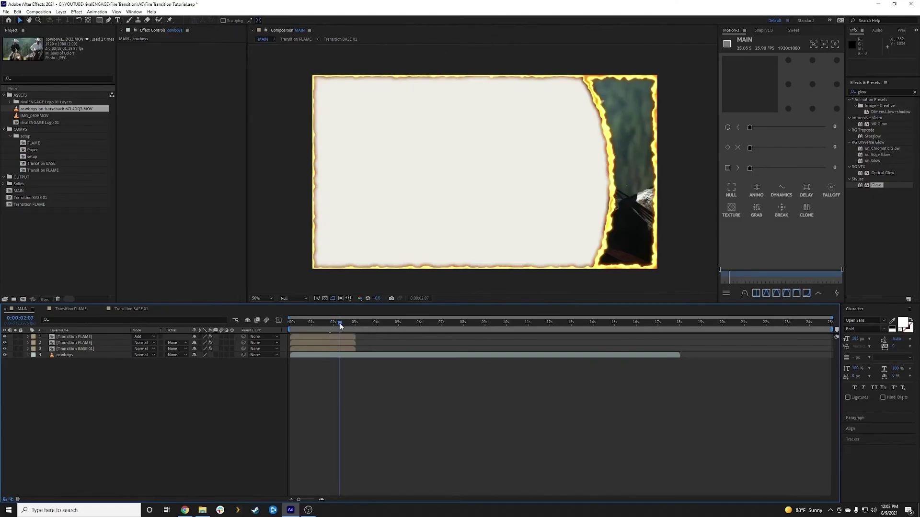
{"action": "left_click_drag", "start_coordinate": [341, 326], "coordinate": [313, 326]}
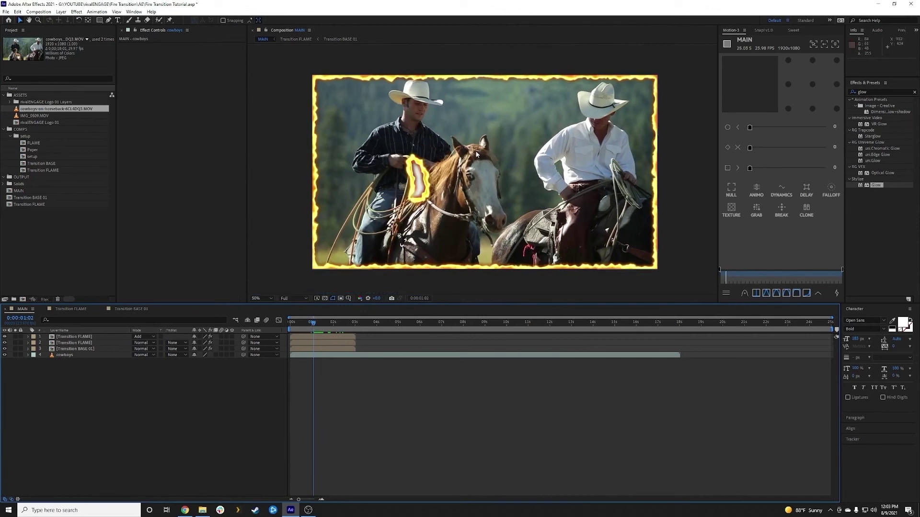
Create a 1920 x 1080 solid in MAIN with a pale cream-orange colour
{"action": "right_click", "coordinate": [67, 380]}
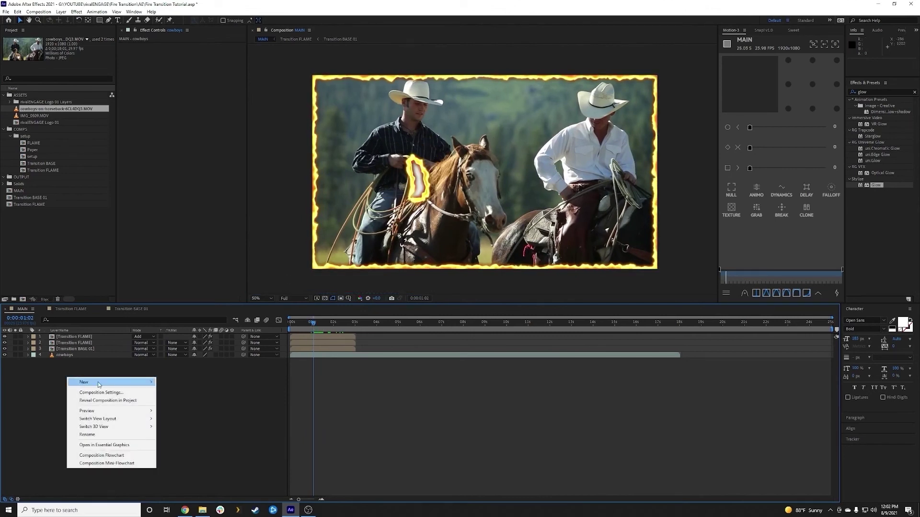
{"action": "mouse_move", "coordinate": [98, 383]}
{"action": "left_click", "coordinate": [187, 401]}
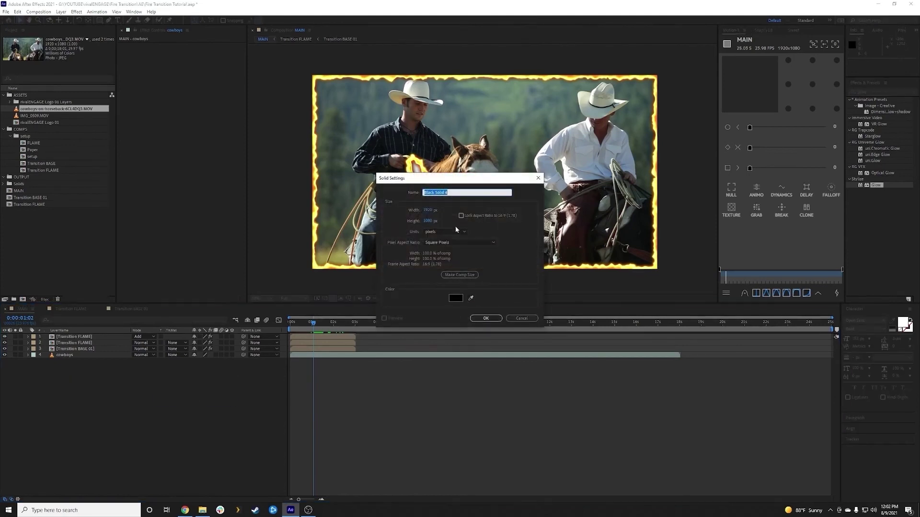
{"action": "left_click", "coordinate": [456, 299]}
{"action": "left_click_drag", "start_coordinate": [472, 274], "coordinate": [476, 294]}
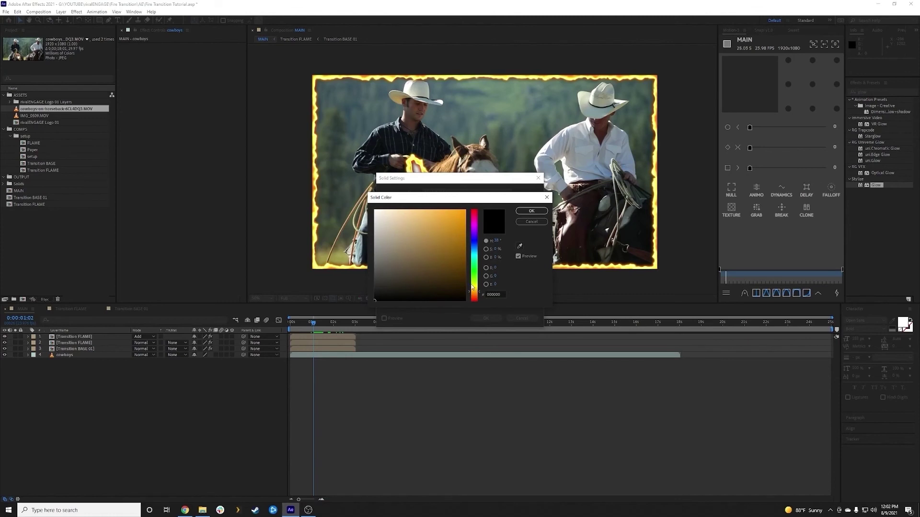
{"action": "left_click_drag", "start_coordinate": [389, 213], "coordinate": [391, 213]}
{"action": "left_click", "coordinate": [529, 217]}
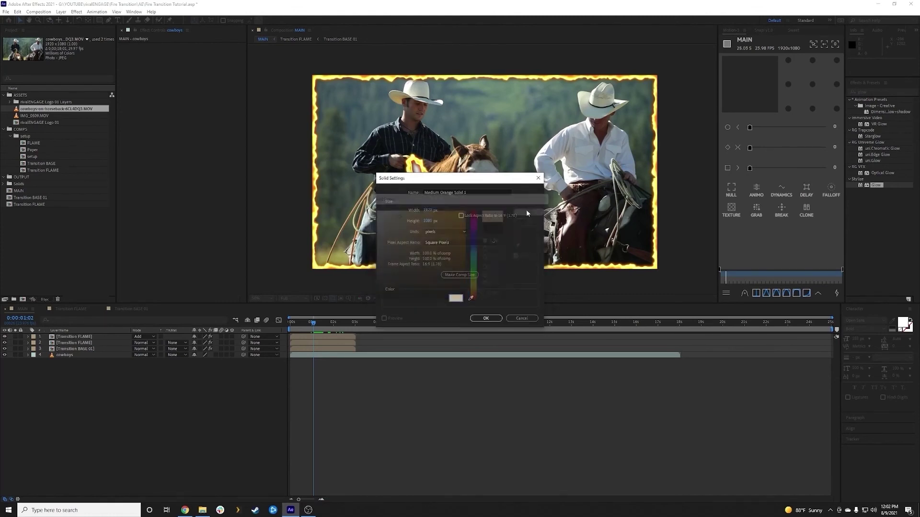
{"action": "left_click", "coordinate": [483, 319]}
Pre-compose the cream solid as PAPER, moving all attributes into the new composition, and open PAPER
{"action": "right_click", "coordinate": [74, 337]}
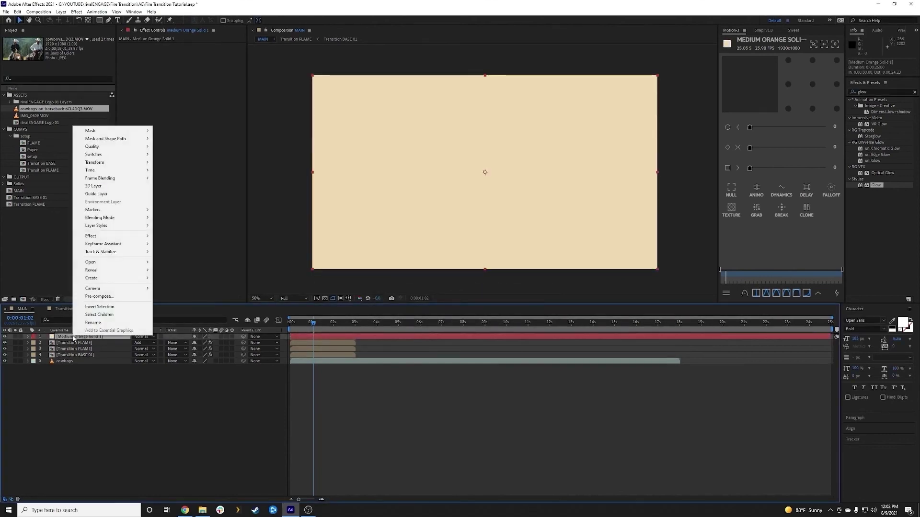
{"action": "left_click", "coordinate": [108, 297]}
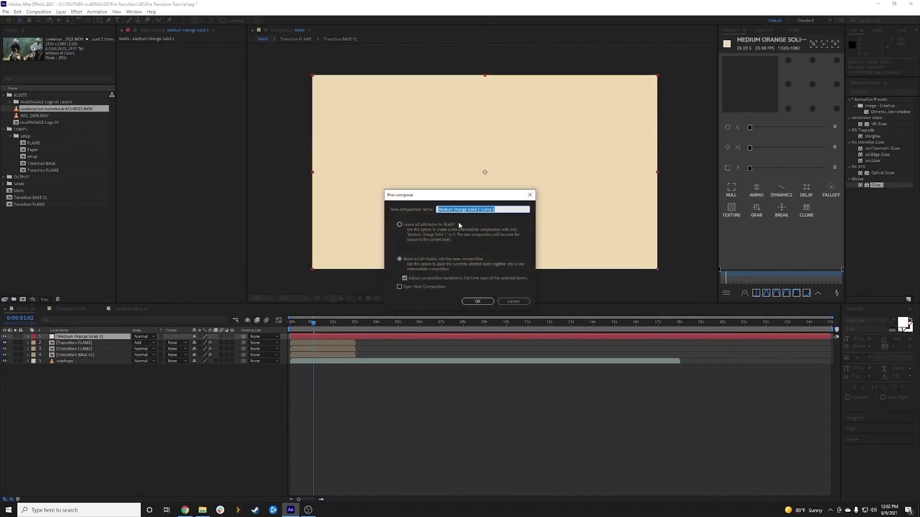
{"action": "type", "text": "PAPER"}
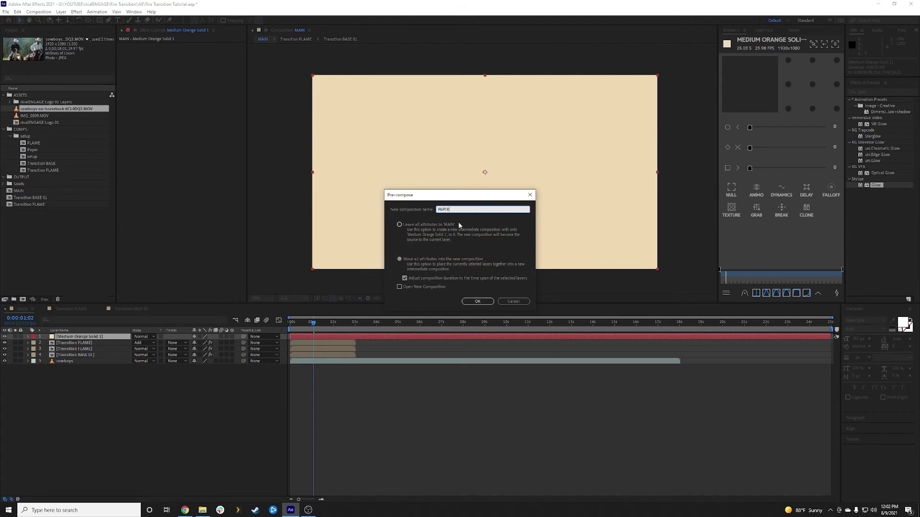
{"action": "left_click", "coordinate": [478, 301]}
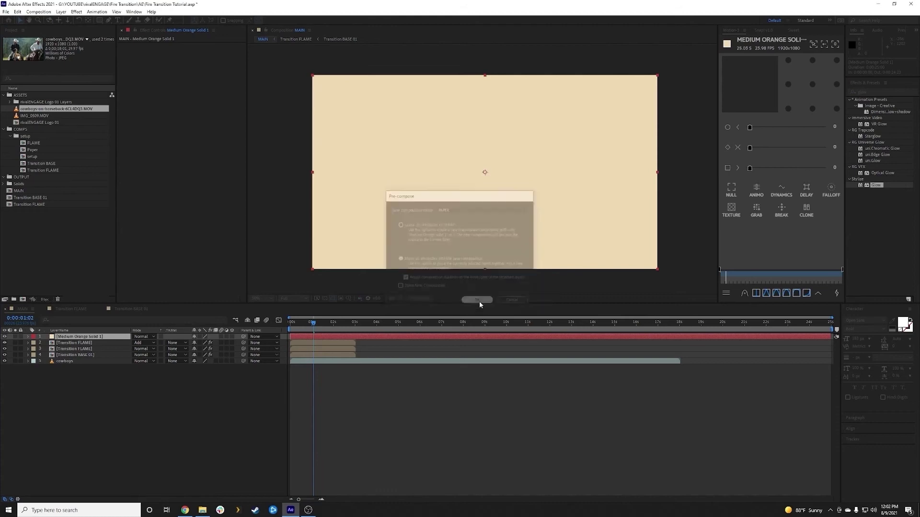
{"action": "double_click", "coordinate": [65, 337]}
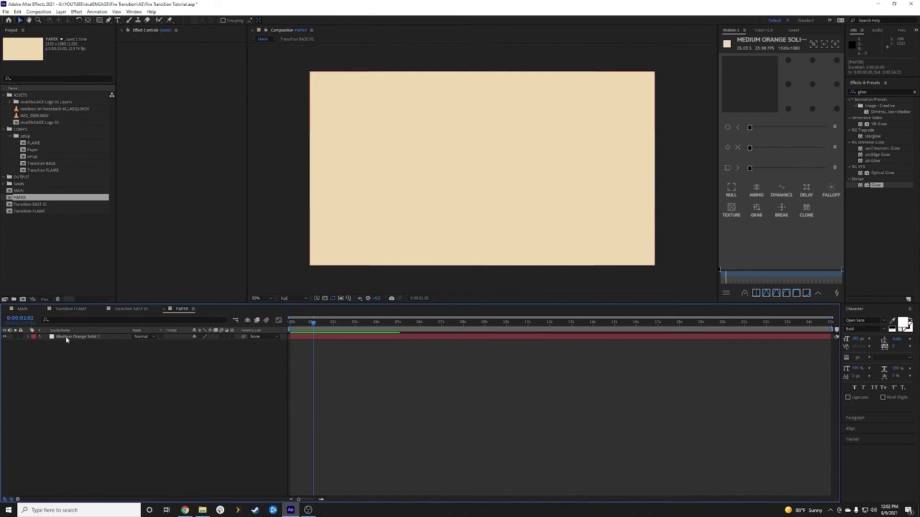
Duplicate the cream solid in PAPER and apply the Fractal Noise effect to the upper copy
{"action": "key", "text": "ctrl+d"}
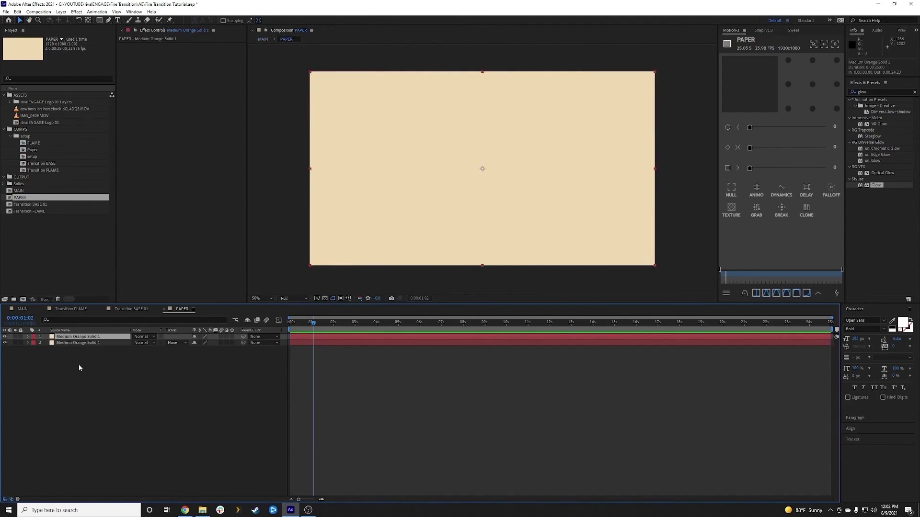
{"action": "left_click", "coordinate": [879, 93]}
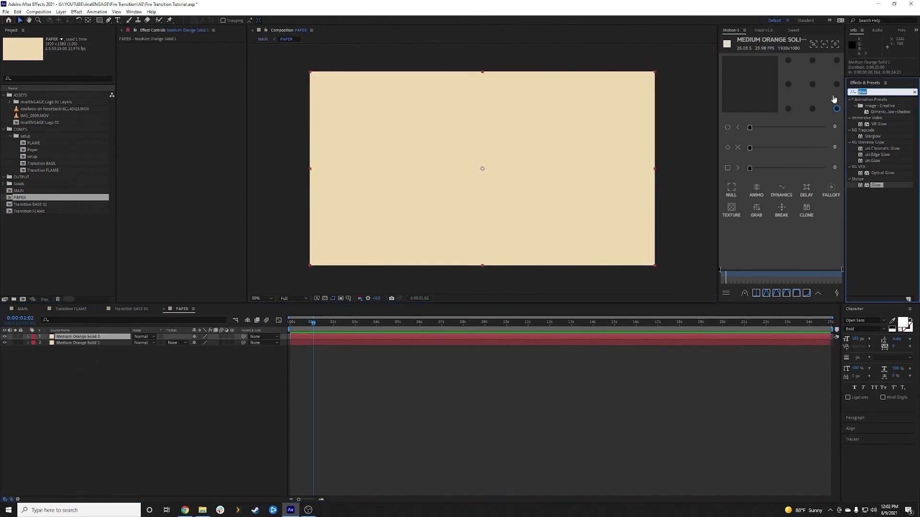
{"action": "type", "text": "fract"}
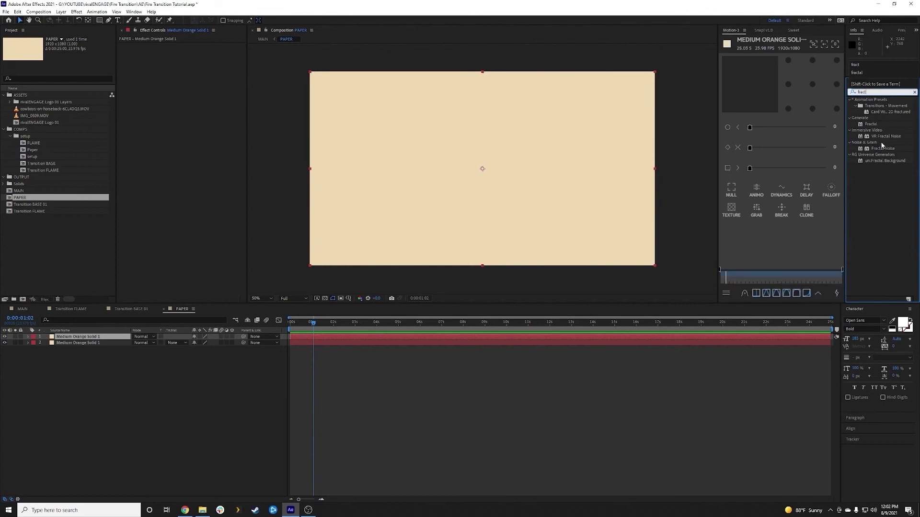
{"action": "left_click_drag", "start_coordinate": [883, 149], "coordinate": [74, 339]}
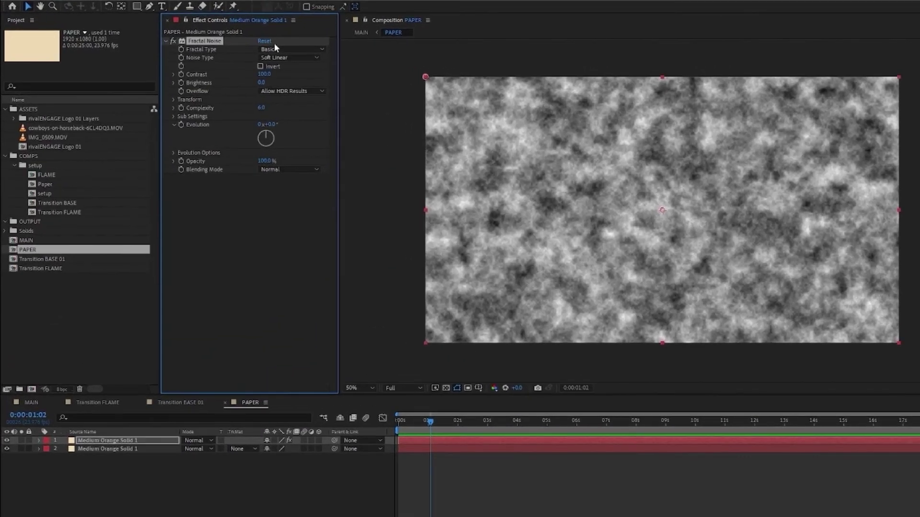
Set Fractal Noise to Dynamic fractal type and Spline noise type, with contrast 142 and brightness 20
{"action": "left_click", "coordinate": [201, 52]}
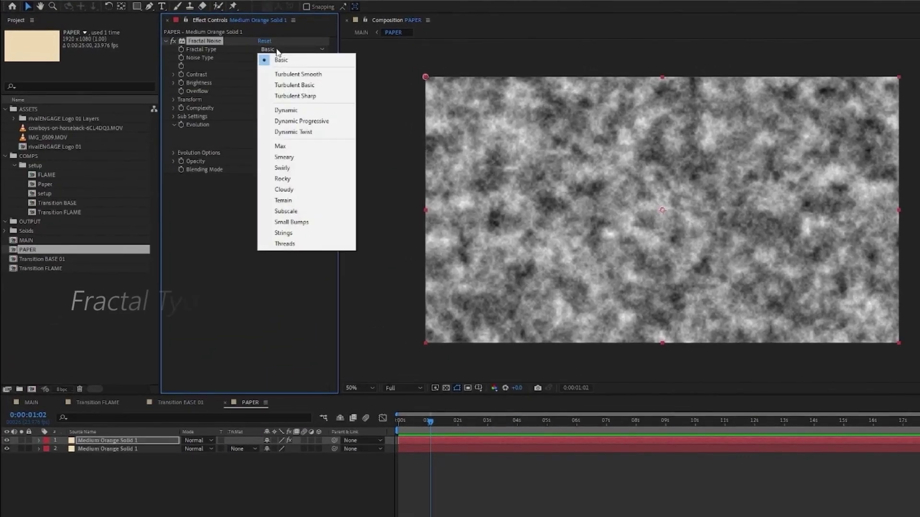
{"action": "left_click", "coordinate": [298, 112]}
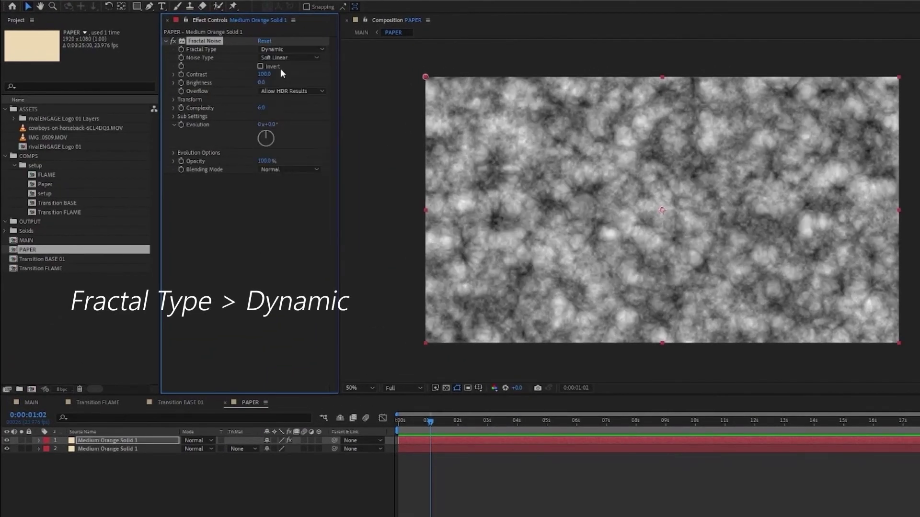
{"action": "left_click", "coordinate": [277, 59]}
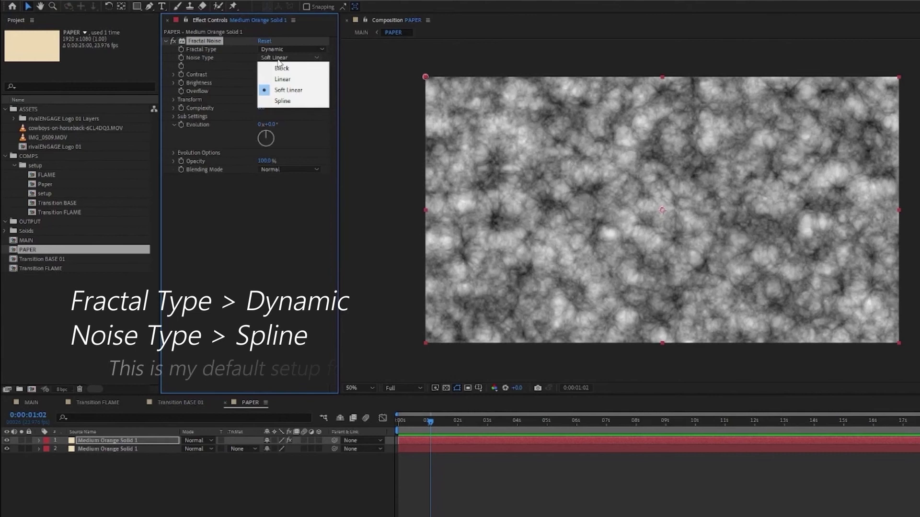
{"action": "left_click", "coordinate": [283, 101]}
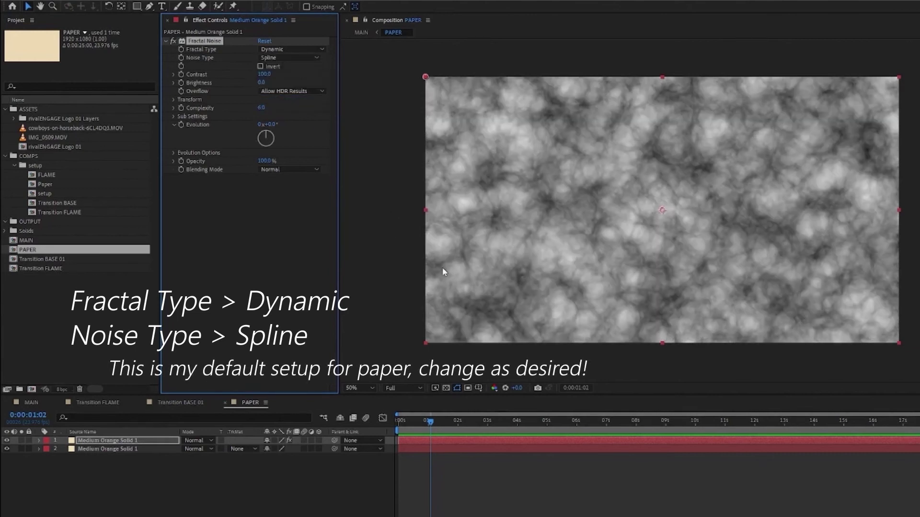
{"action": "mouse_move", "coordinate": [265, 74]}
{"action": "left_mouse_down"}
{"action": "mouse_move", "coordinate": [290, 74]}
{"action": "mouse_move", "coordinate": [273, 83]}
{"action": "left_mouse_up"}
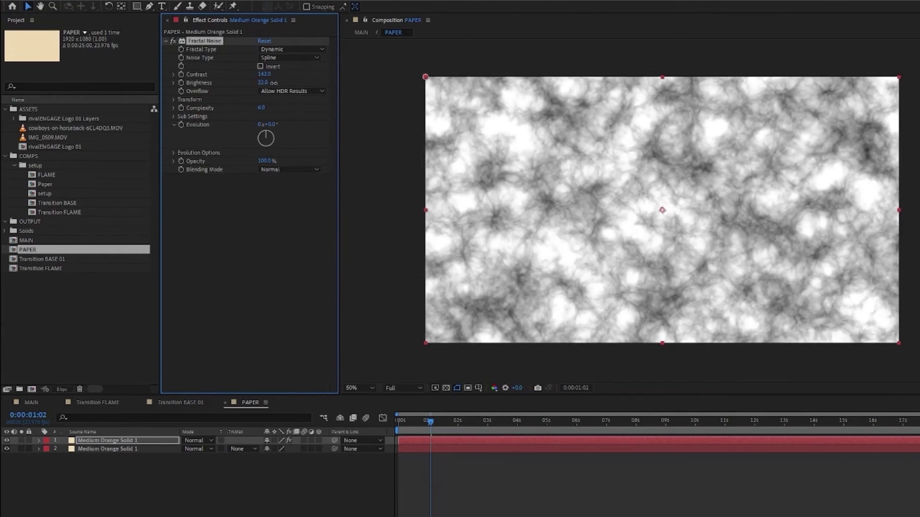
Hide the fractal noise layer and apply the Texturize effect to the lower cream solid
{"action": "left_click", "coordinate": [87, 441]}
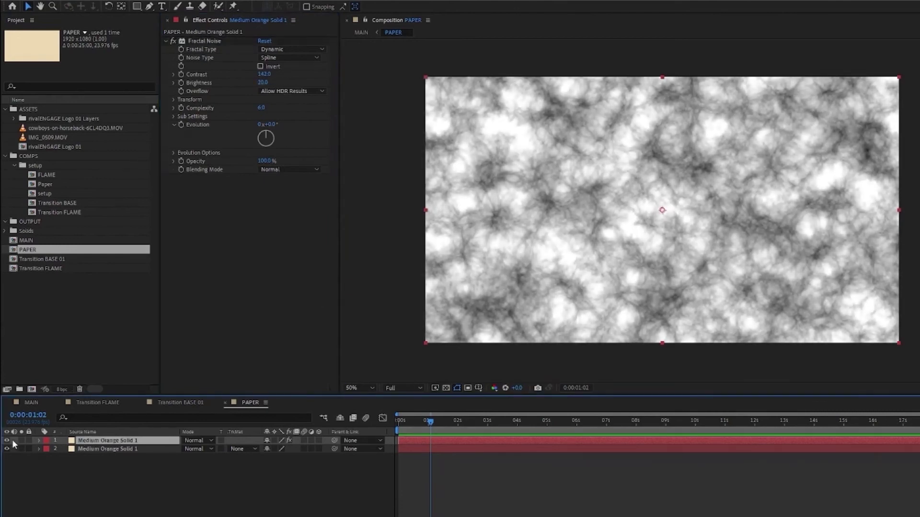
{"action": "left_click", "coordinate": [6, 441]}
{"action": "left_click", "coordinate": [103, 449]}
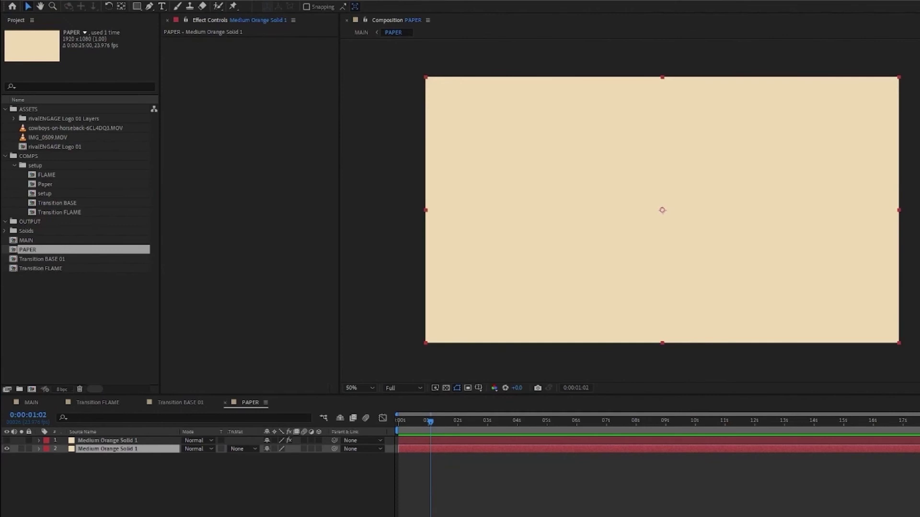
{"action": "left_click_drag", "start_coordinate": [911, 355], "coordinate": [146, 449]}
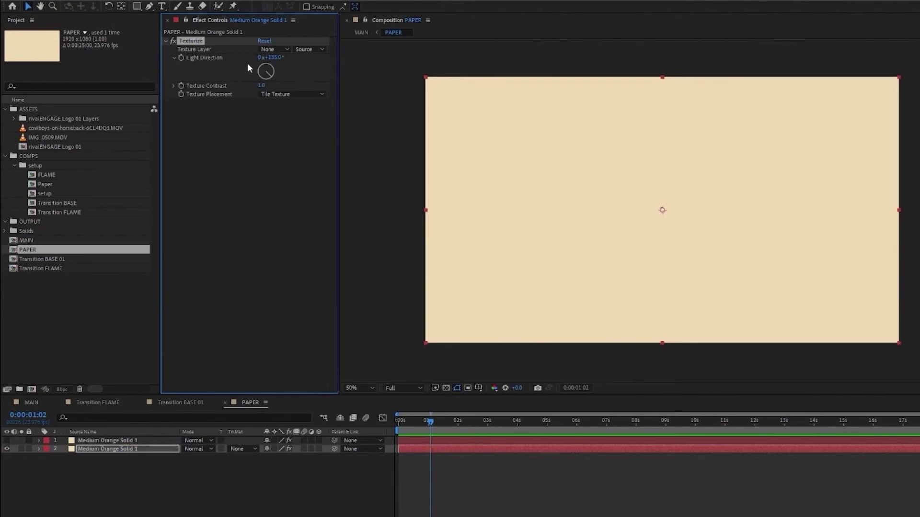
Set Texturize to use the fractal noise solid as its texture layer, read with Effects & Masks, and inspect the paper grain
{"action": "left_click", "coordinate": [267, 49]}
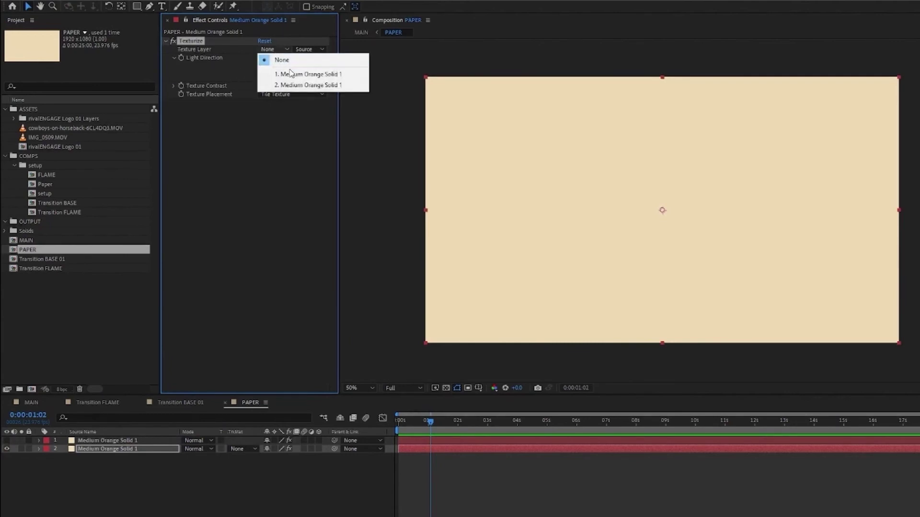
{"action": "left_click", "coordinate": [290, 74]}
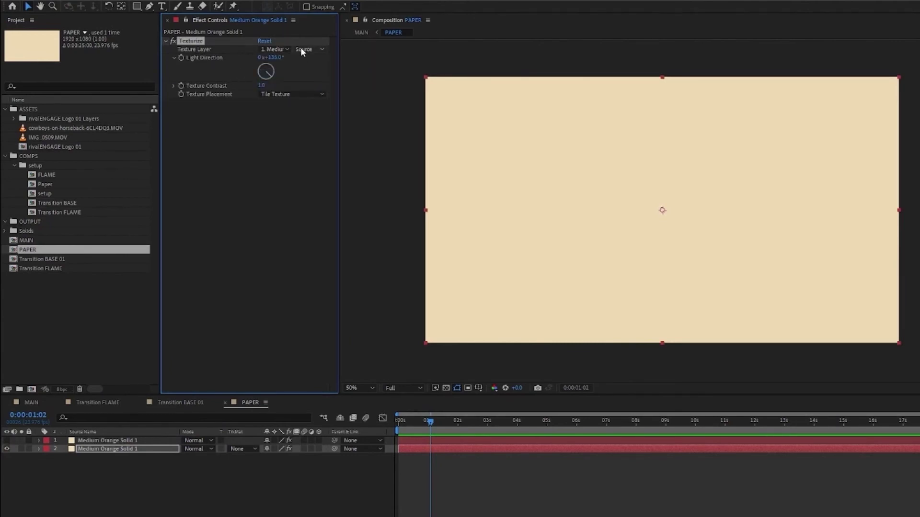
{"action": "left_click", "coordinate": [106, 441]}
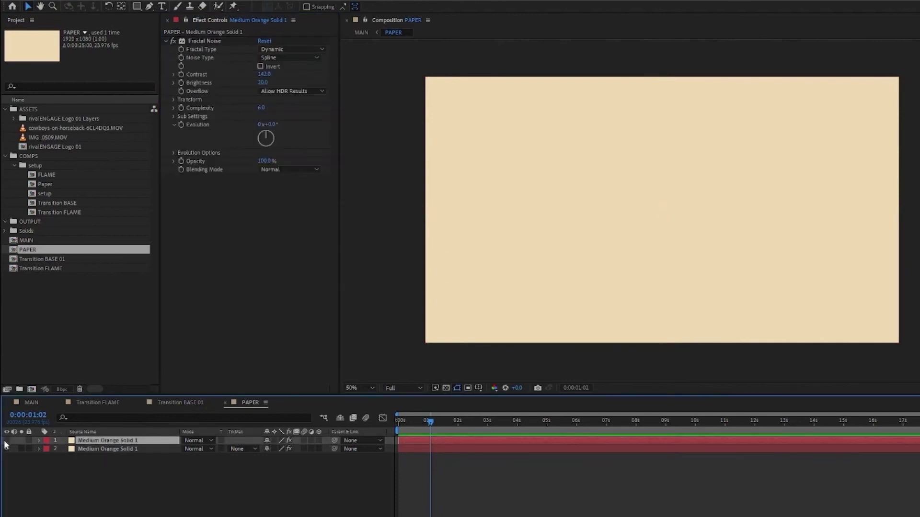
{"action": "left_click", "coordinate": [114, 449]}
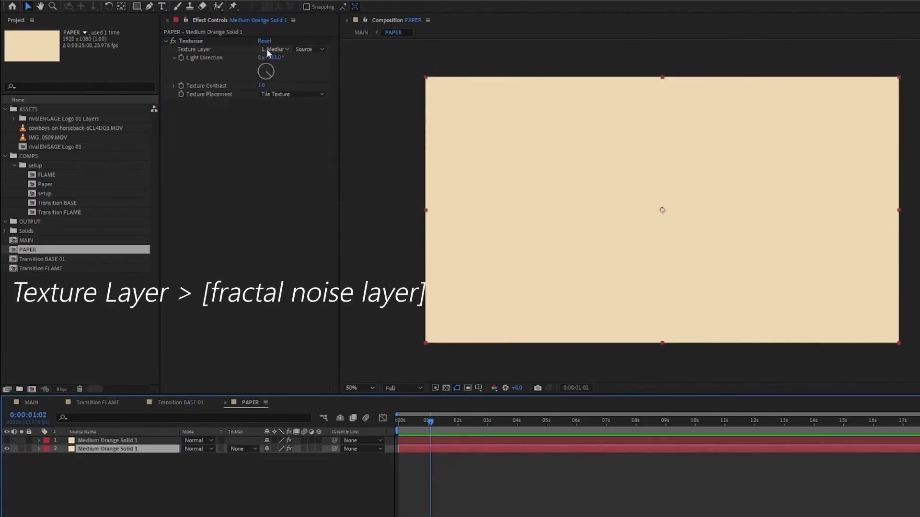
{"action": "left_click", "coordinate": [307, 49]}
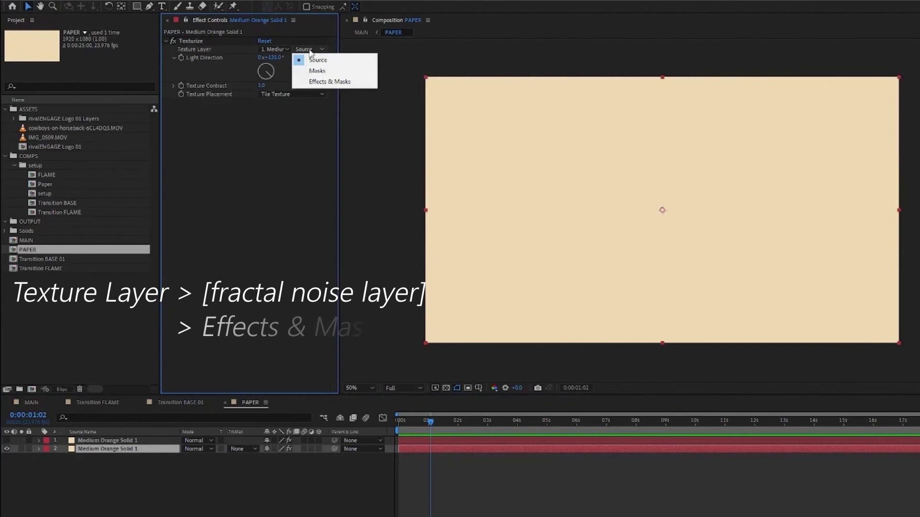
{"action": "left_click", "coordinate": [320, 82]}
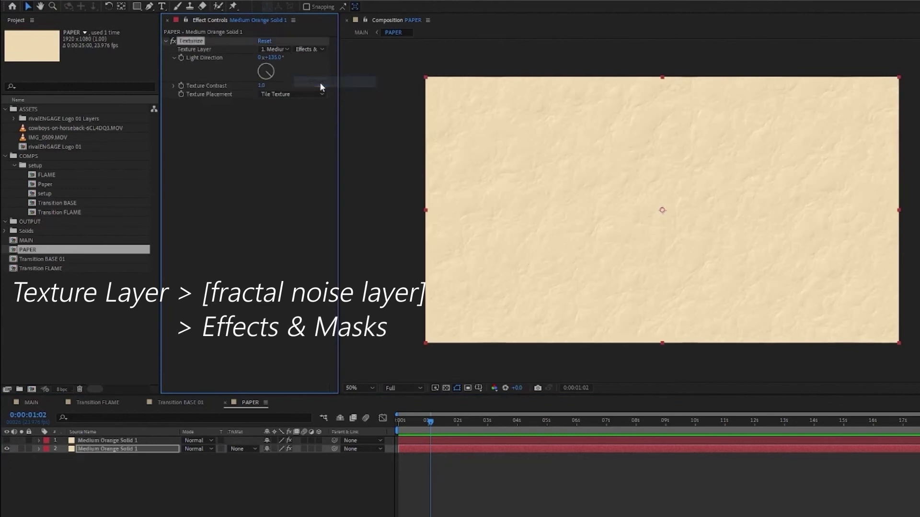
{"action": "scroll", "coordinate": [588, 185], "scroll_direction": "up", "scroll_amount": 1}
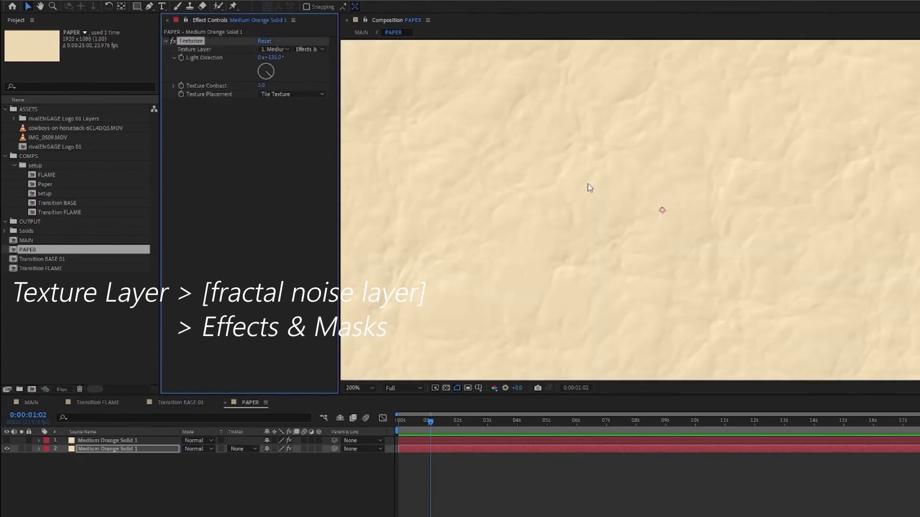
{"action": "scroll", "coordinate": [588, 185], "scroll_direction": "down", "scroll_amount": 1}
Strengthen the paper grain by setting the Fractal Noise contrast to 175 and brightness to 19
{"action": "left_click", "coordinate": [91, 441]}
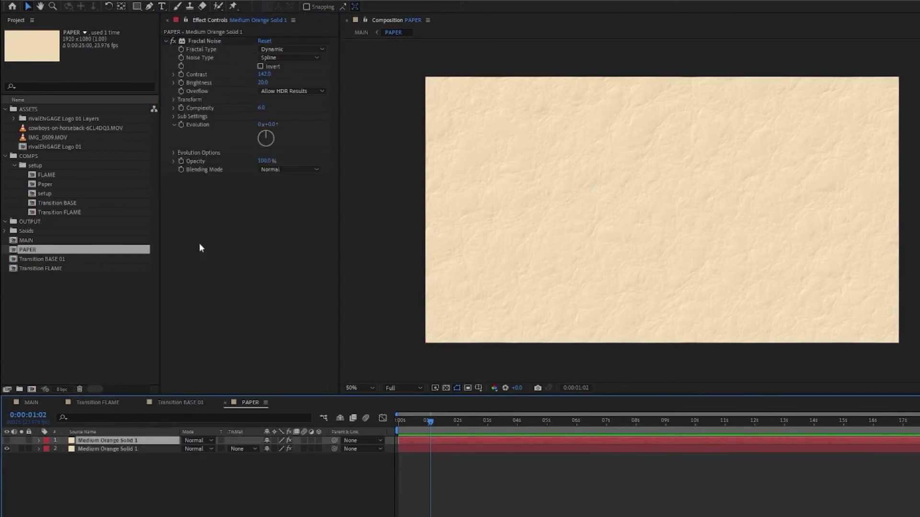
{"action": "left_click", "coordinate": [99, 449]}
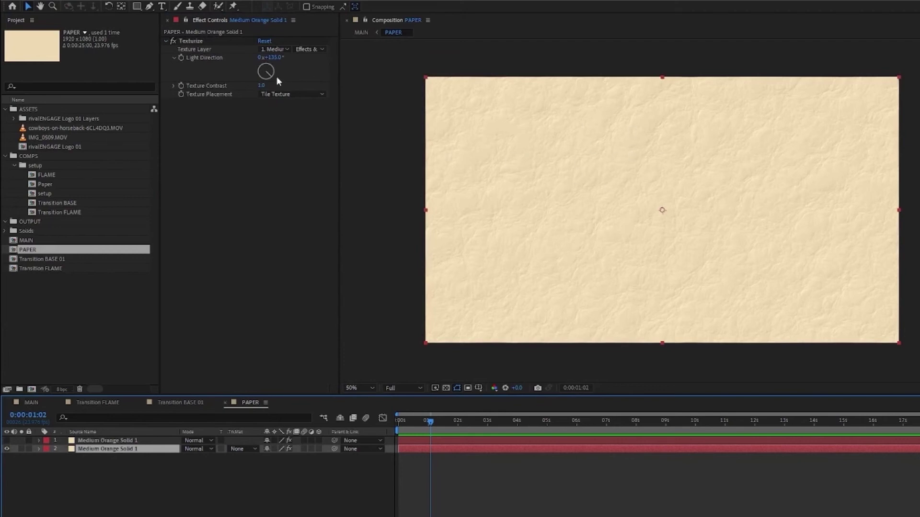
{"action": "left_click", "coordinate": [263, 85]}
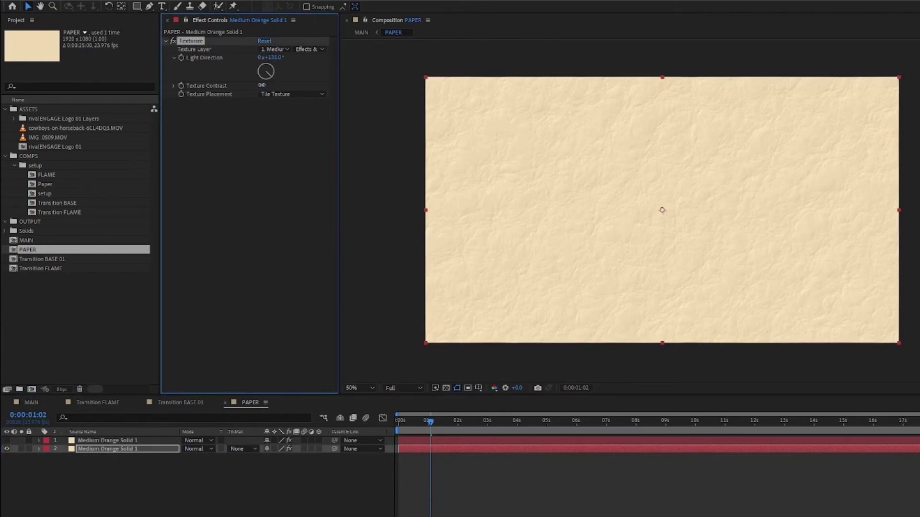
{"action": "left_click", "coordinate": [114, 440]}
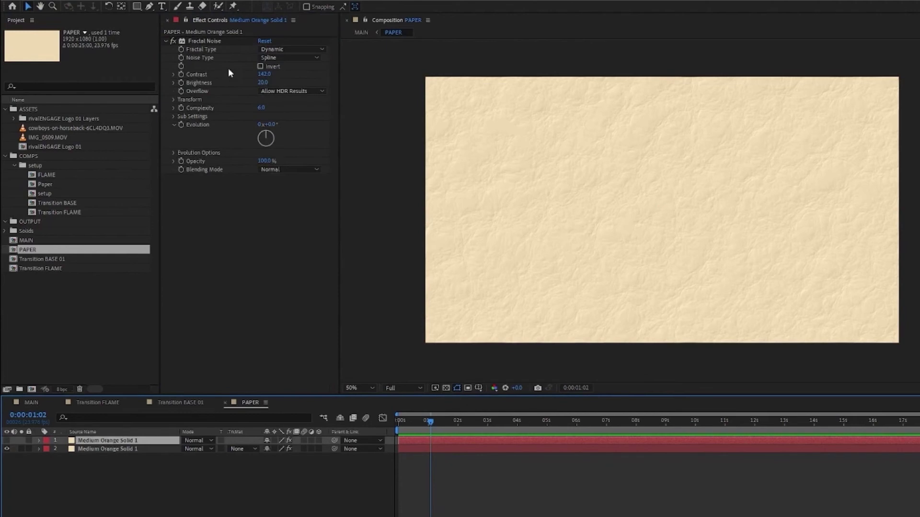
{"action": "left_click_drag", "start_coordinate": [270, 74], "coordinate": [274, 72]}
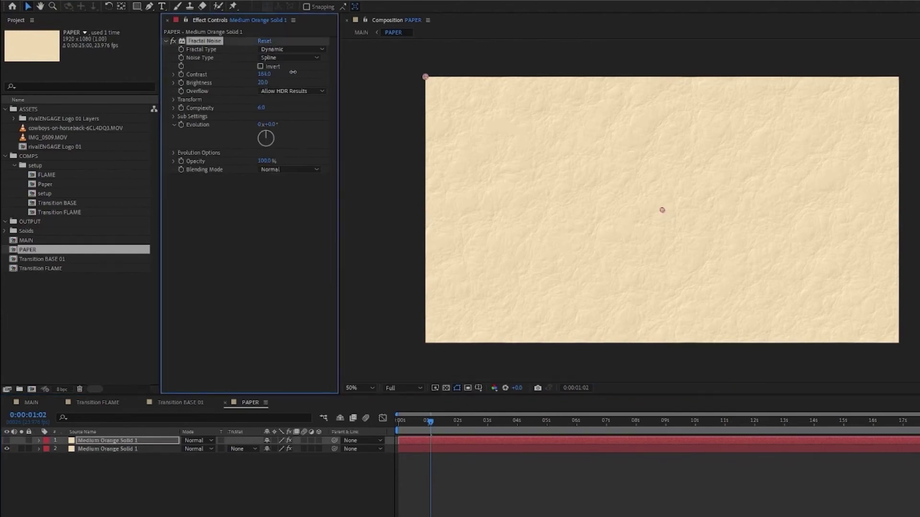
{"action": "left_click_drag", "start_coordinate": [411, 69], "coordinate": [271, 82]}
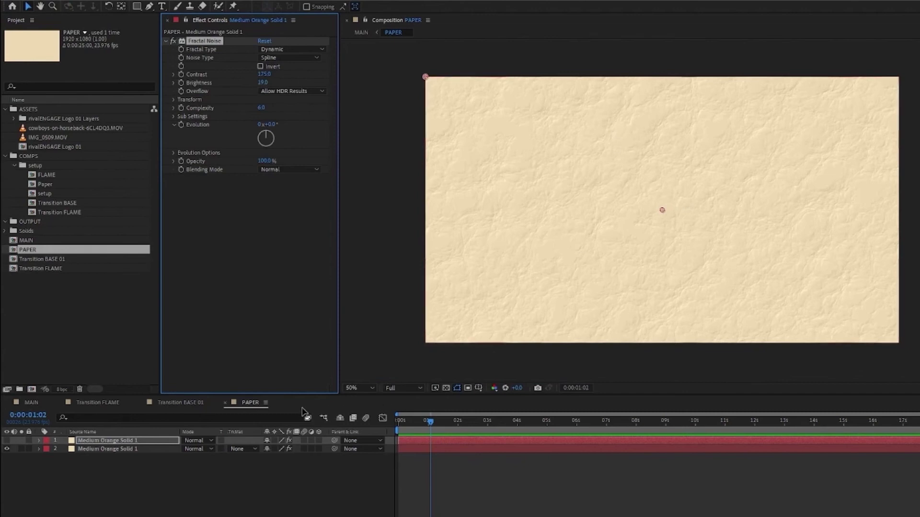
In MAIN, place PAPER directly below Transition BASE 01 and shift the three transition layers to start at about 2 seconds
{"action": "left_click", "coordinate": [31, 402]}
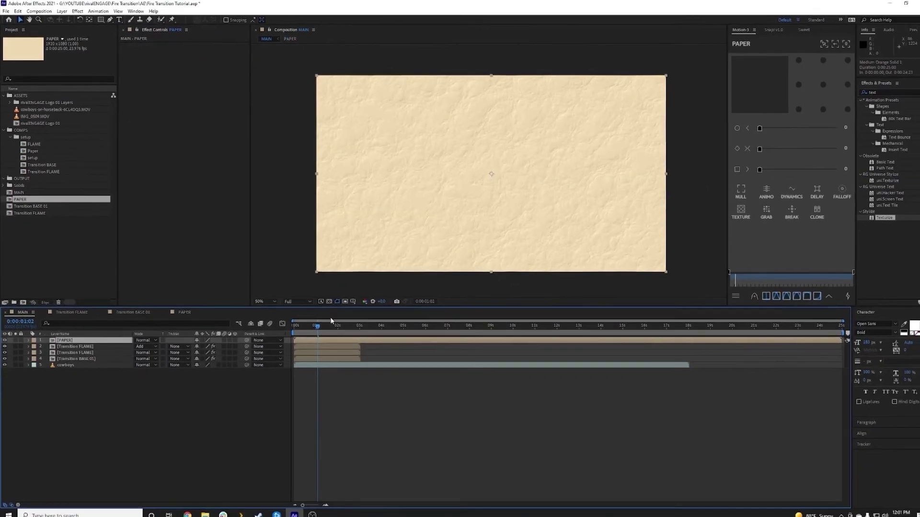
{"action": "left_click_drag", "start_coordinate": [58, 340], "coordinate": [66, 358]}
{"action": "left_click", "coordinate": [323, 337]}
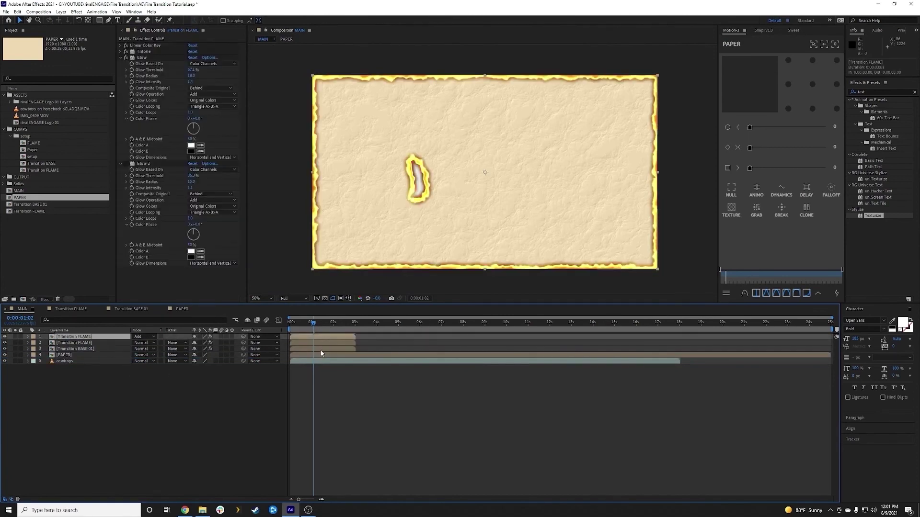
{"action": "left_click", "coordinate": [321, 349], "text": "shift"}
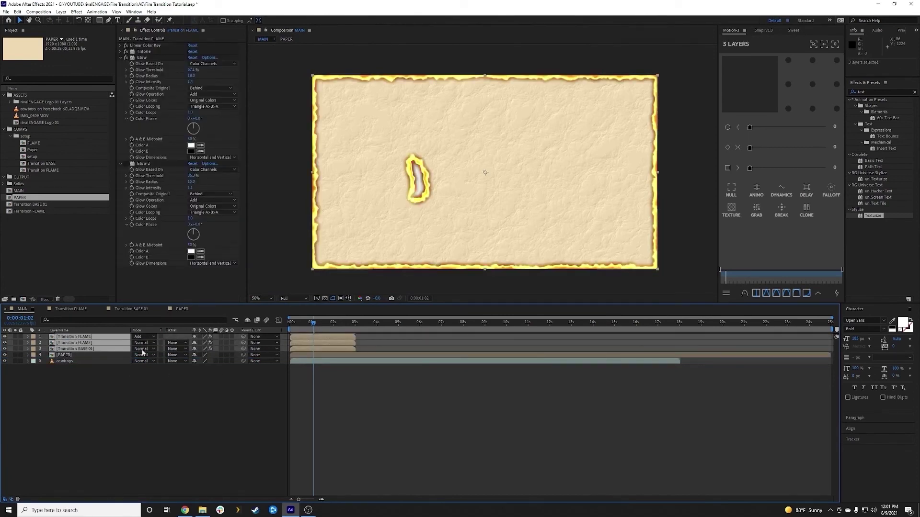
{"action": "mouse_move", "coordinate": [310, 336]}
{"action": "left_mouse_down"}
{"action": "mouse_move", "coordinate": [349, 335]}
{"action": "mouse_move", "coordinate": [362, 325]}
{"action": "left_mouse_up"}
Scale both Transition FLAME layers and Transition BASE 01 to 109% so the burning frame edges fall outside the picture
{"action": "left_click", "coordinate": [341, 323]}
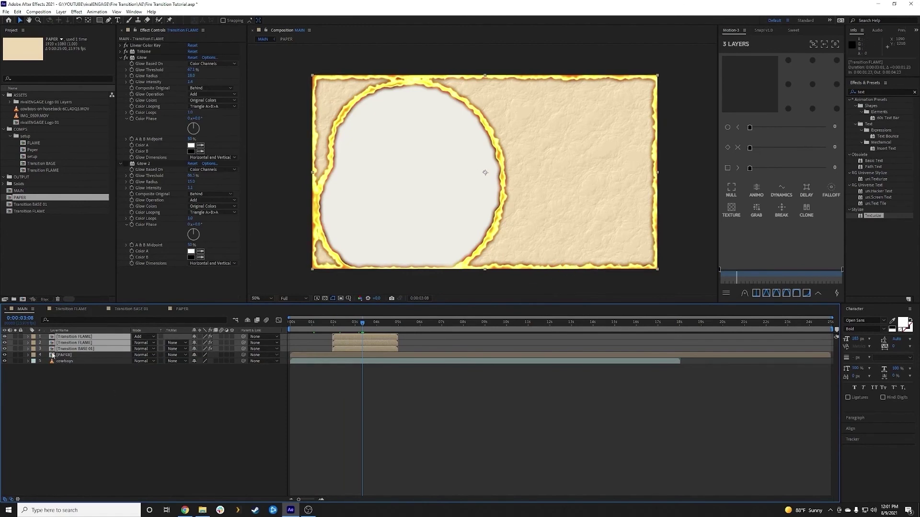
{"action": "key", "text": "s"}
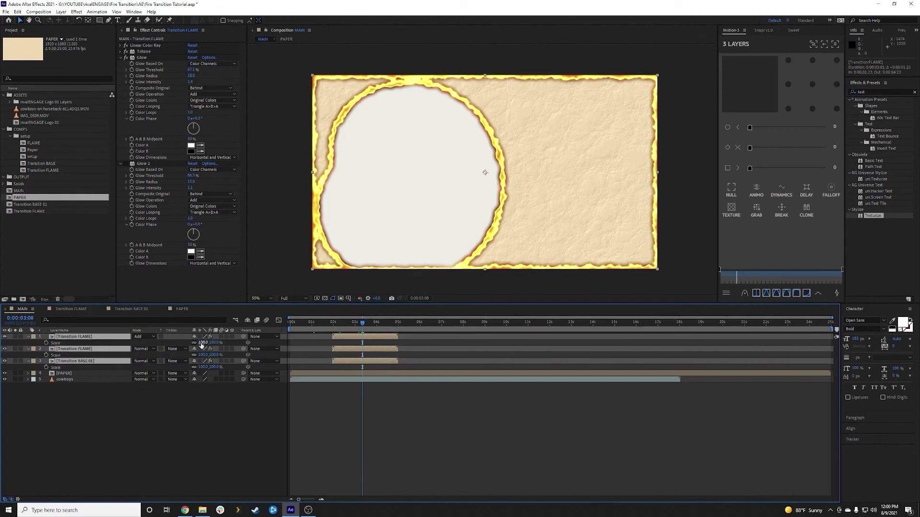
{"action": "left_click_drag", "start_coordinate": [201, 342], "coordinate": [205, 343]}
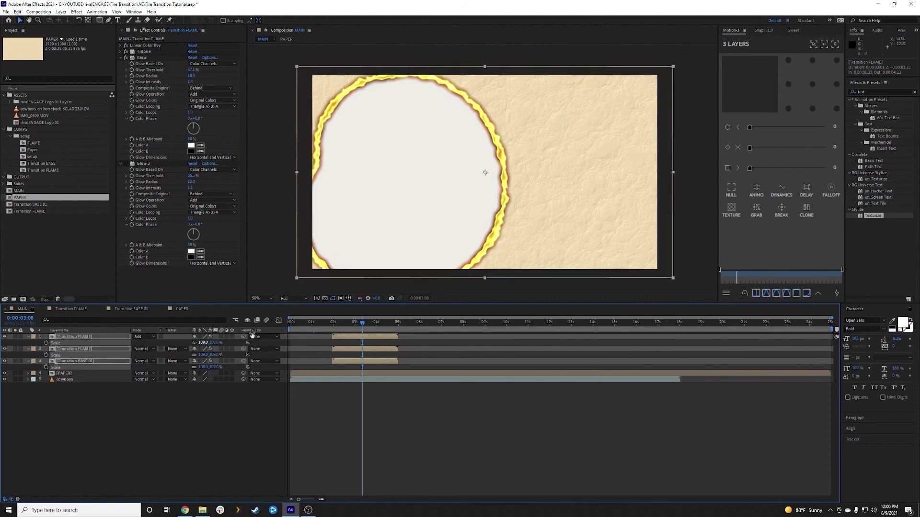
{"action": "mouse_move", "coordinate": [362, 323]}
{"action": "left_mouse_down"}
{"action": "mouse_move", "coordinate": [355, 324]}
{"action": "mouse_move", "coordinate": [375, 326]}
{"action": "mouse_move", "coordinate": [357, 326]}
{"action": "left_mouse_up"}
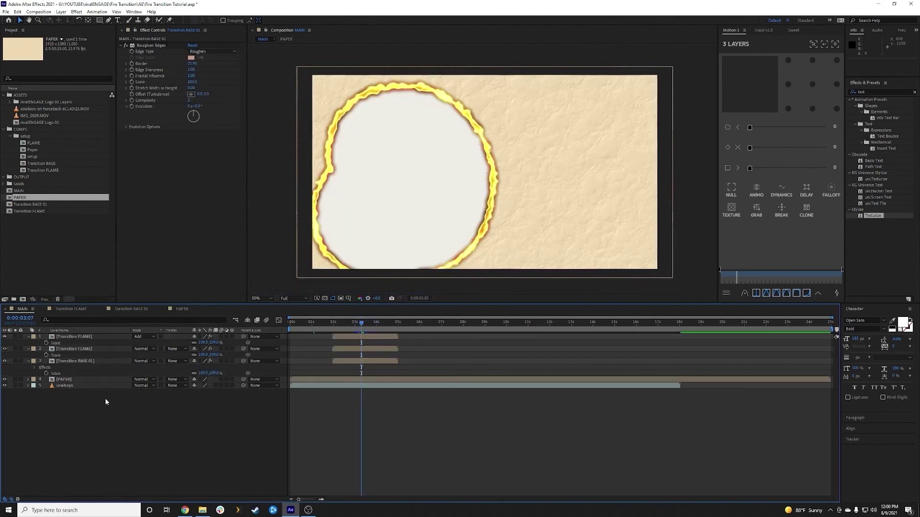
Set the PAPER layer's track matte to Alpha Inverted Matte using Transition BASE 01
{"action": "left_click", "coordinate": [82, 362]}
{"action": "left_click_drag", "start_coordinate": [329, 322], "coordinate": [346, 322]}
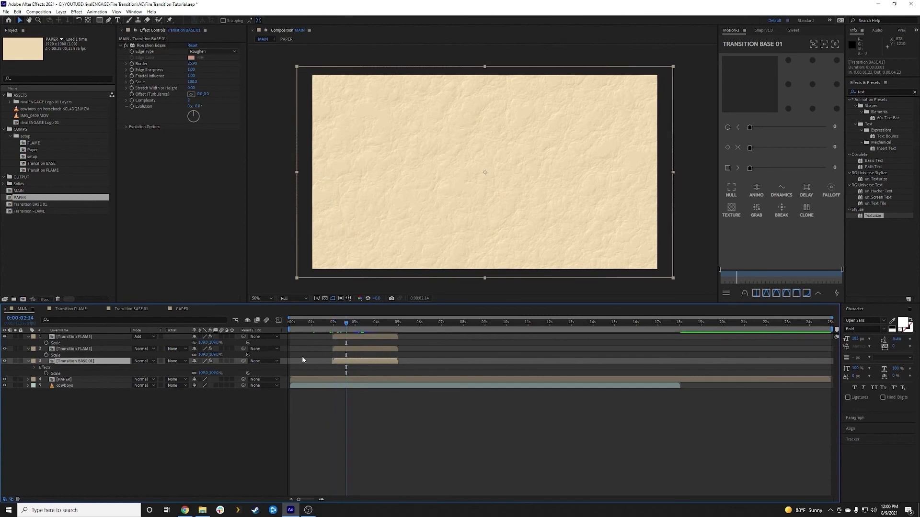
{"action": "left_click_drag", "start_coordinate": [334, 322], "coordinate": [361, 327]}
{"action": "left_click", "coordinate": [68, 379]}
{"action": "left_click", "coordinate": [74, 362]}
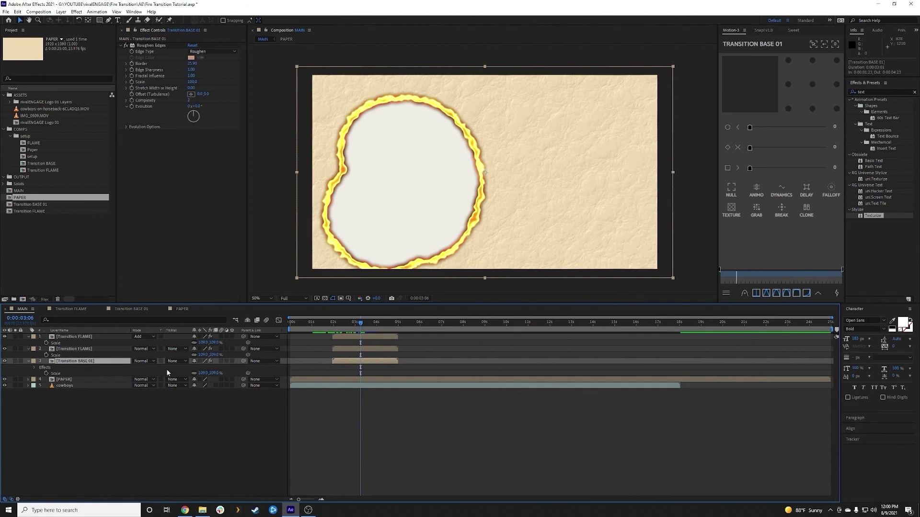
{"action": "left_click", "coordinate": [175, 378]}
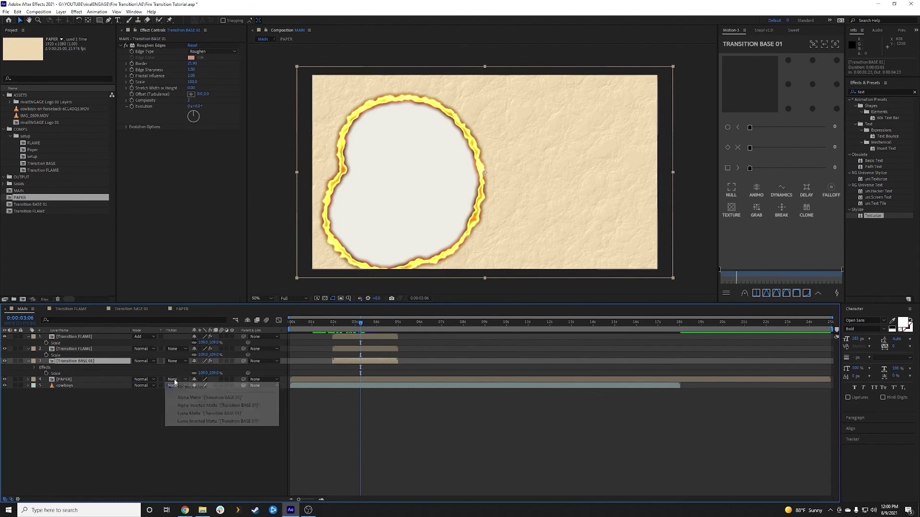
{"action": "left_click", "coordinate": [189, 405]}
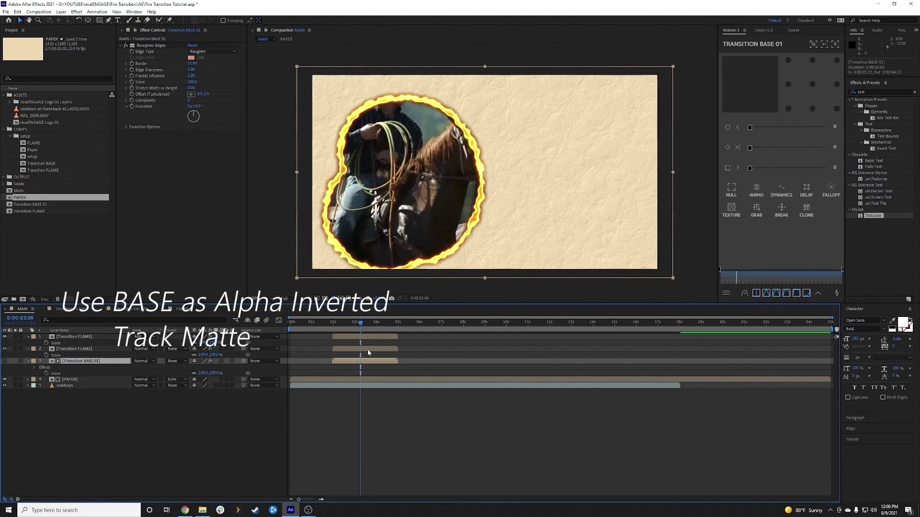
Trim the end of the PAPER layer to 0:00:03:23, where the burn has cleared the frame, and check the transition
{"action": "left_click_drag", "start_coordinate": [358, 321], "coordinate": [376, 325]}
{"action": "left_click", "coordinate": [392, 380]}
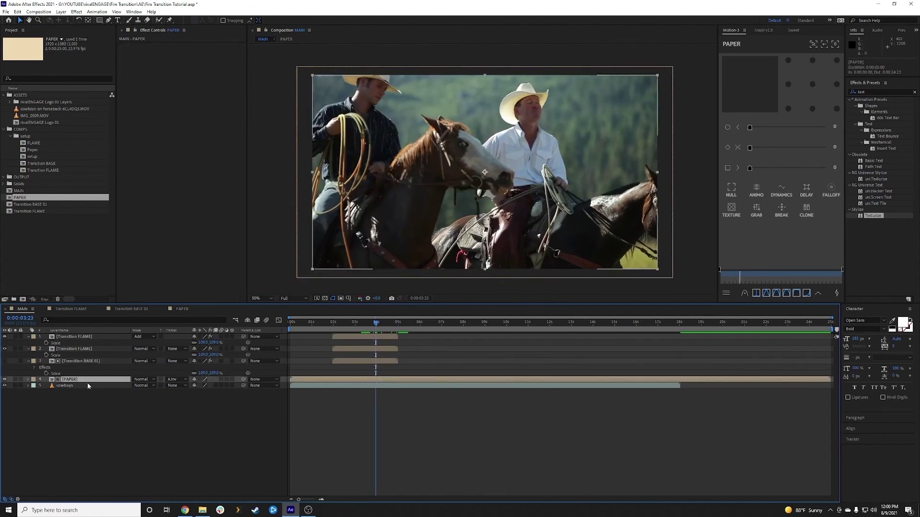
{"action": "key", "text": "alt+bracketright"}
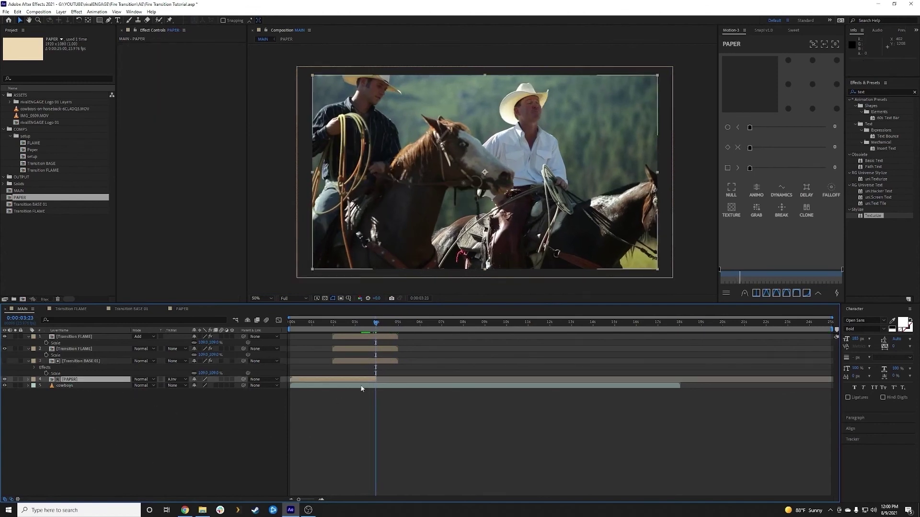
{"action": "left_click_drag", "start_coordinate": [376, 323], "coordinate": [479, 324]}
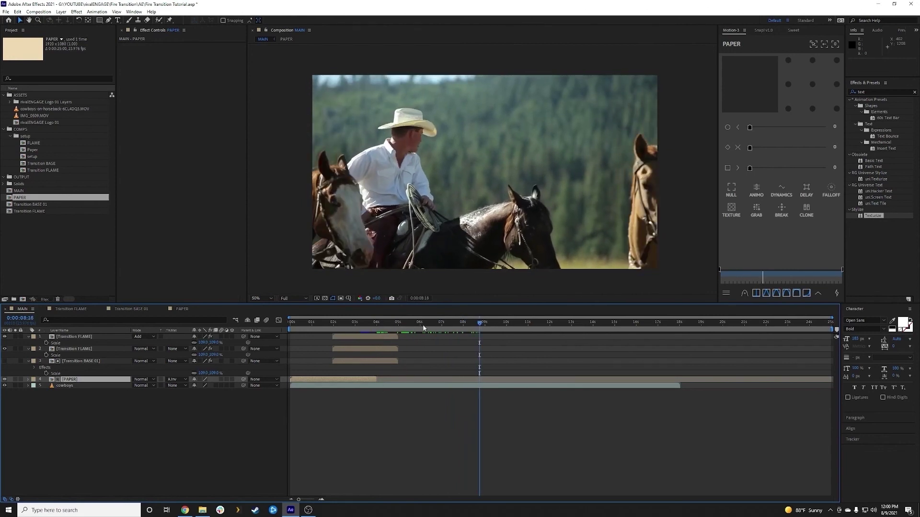
{"action": "left_click", "coordinate": [361, 324]}
{"action": "left_click_drag", "start_coordinate": [355, 324], "coordinate": [363, 323]}
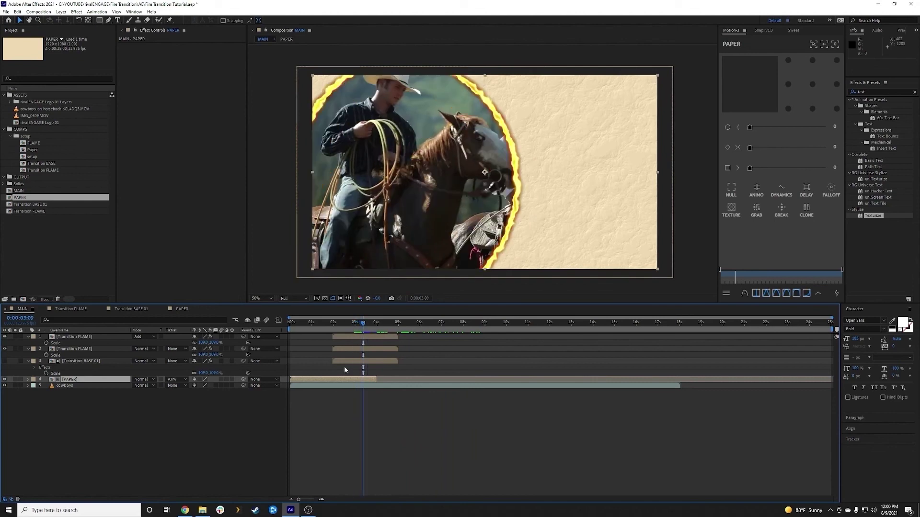
Shift the cowboys footage layer to start at about 2.5 seconds, shortly before the burn hole opens
{"action": "left_click", "coordinate": [64, 386]}
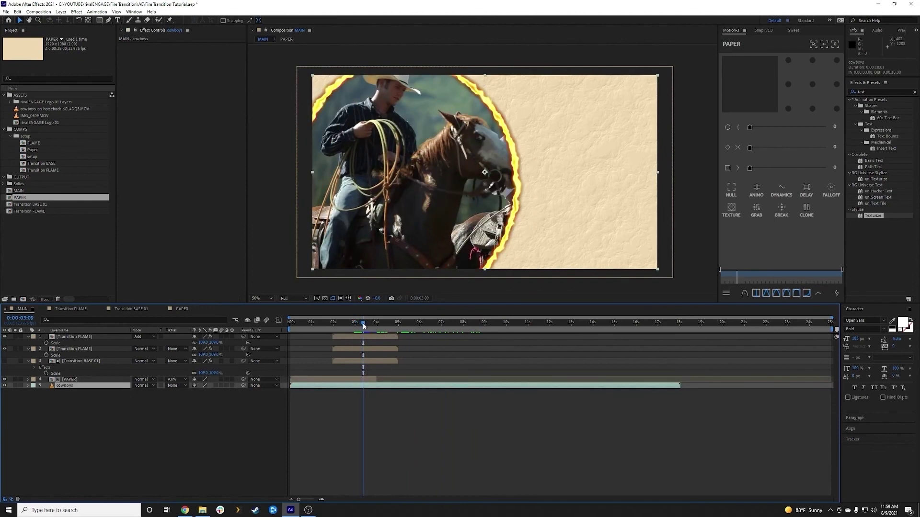
{"action": "left_click_drag", "start_coordinate": [364, 324], "coordinate": [356, 325]}
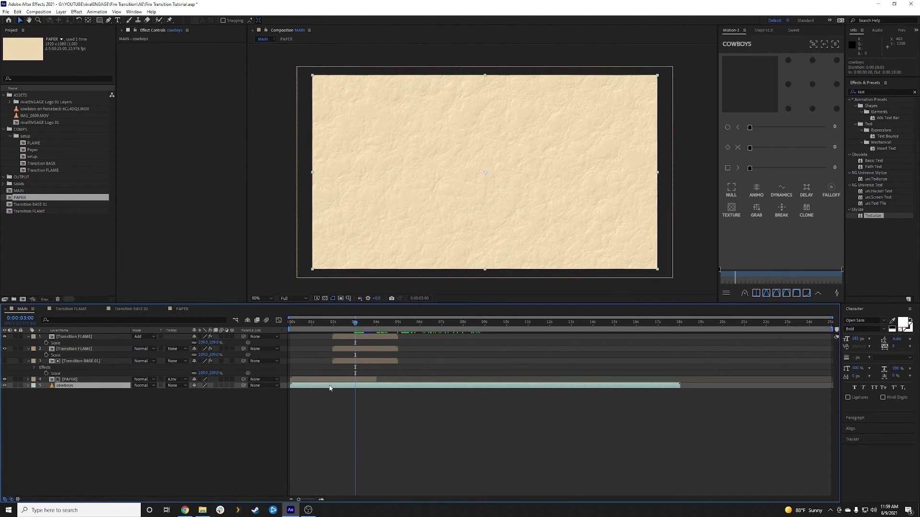
{"action": "left_click_drag", "start_coordinate": [331, 386], "coordinate": [385, 388]}
{"action": "mouse_move", "coordinate": [357, 324]}
{"action": "left_mouse_down"}
{"action": "mouse_move", "coordinate": [366, 325]}
{"action": "mouse_move", "coordinate": [358, 325]}
{"action": "left_mouse_up"}
{"action": "left_click_drag", "start_coordinate": [382, 385], "coordinate": [360, 385]}
{"action": "left_click_drag", "start_coordinate": [347, 325], "coordinate": [360, 326]}
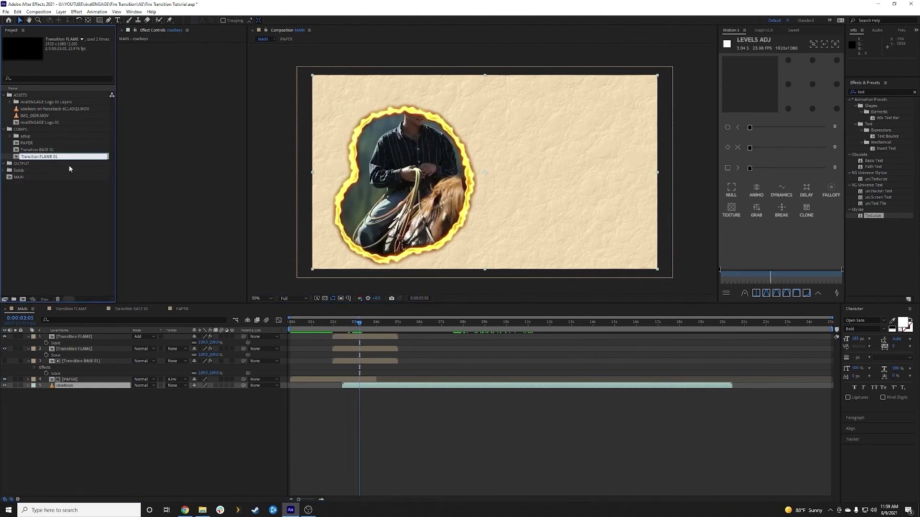
Finish renaming the flame comp as Transition FLAME 01, and duplicate it together with Transition BASE 01 in the project
{"action": "left_click", "coordinate": [68, 165]}
{"action": "left_click", "coordinate": [36, 149]}
{"action": "left_click", "coordinate": [38, 157], "text": "shift"}
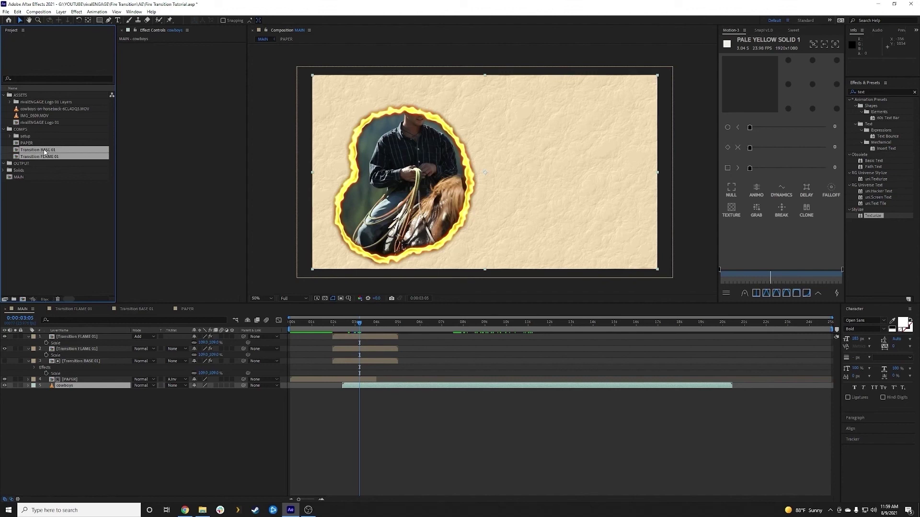
{"action": "key", "text": "ctrl+d"}
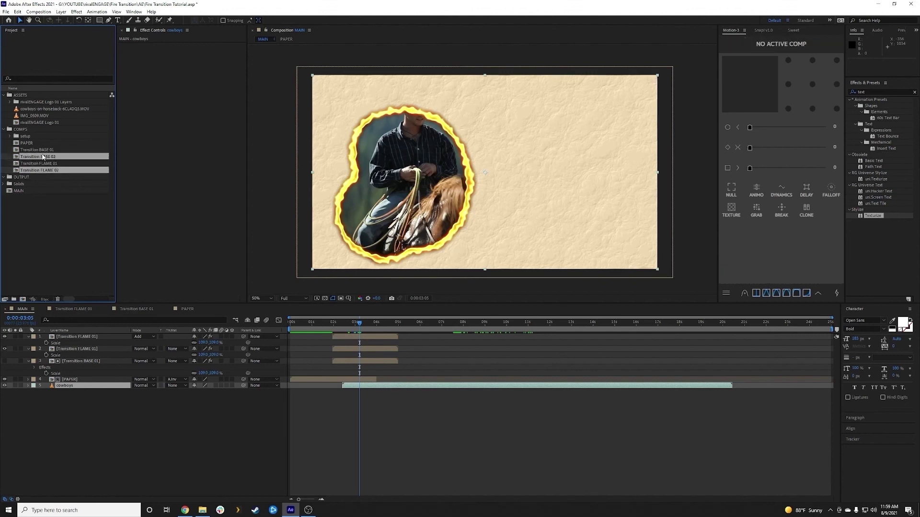
{"action": "left_click", "coordinate": [54, 205]}
Inside the Transition FLAME 02 comp, replace both Transition BASE 01 layers with Transition BASE 02
{"action": "double_click", "coordinate": [50, 171]}
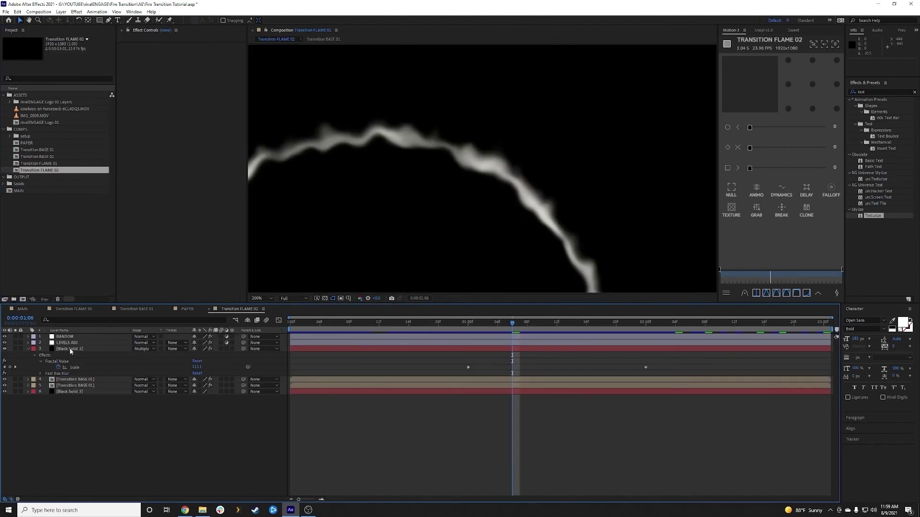
{"action": "left_click", "coordinate": [72, 381]}
{"action": "left_click", "coordinate": [72, 387], "text": "shift"}
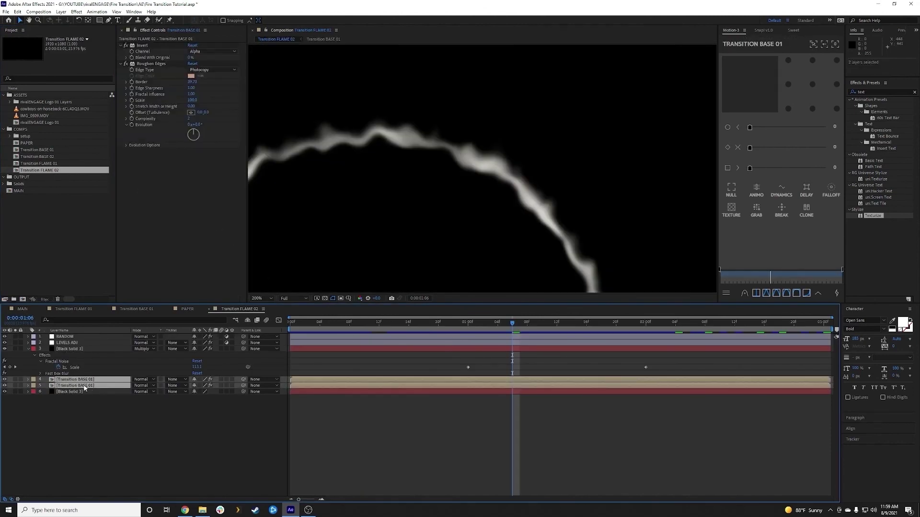
{"action": "left_click", "coordinate": [37, 157]}
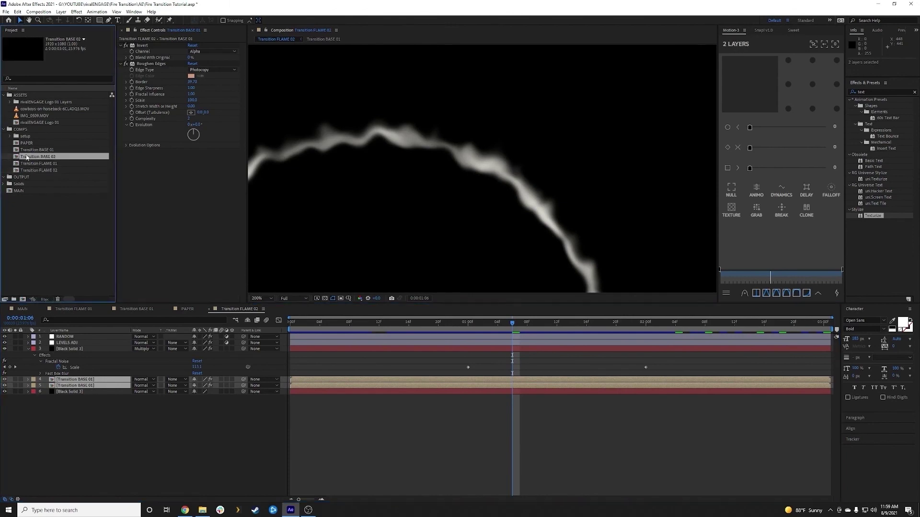
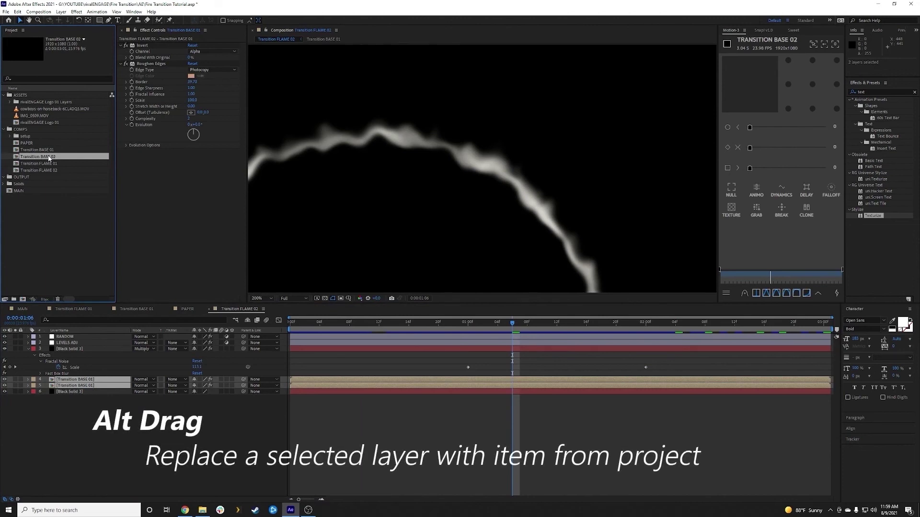
{"action": "left_click_drag", "start_coordinate": [48, 158], "coordinate": [83, 384]}
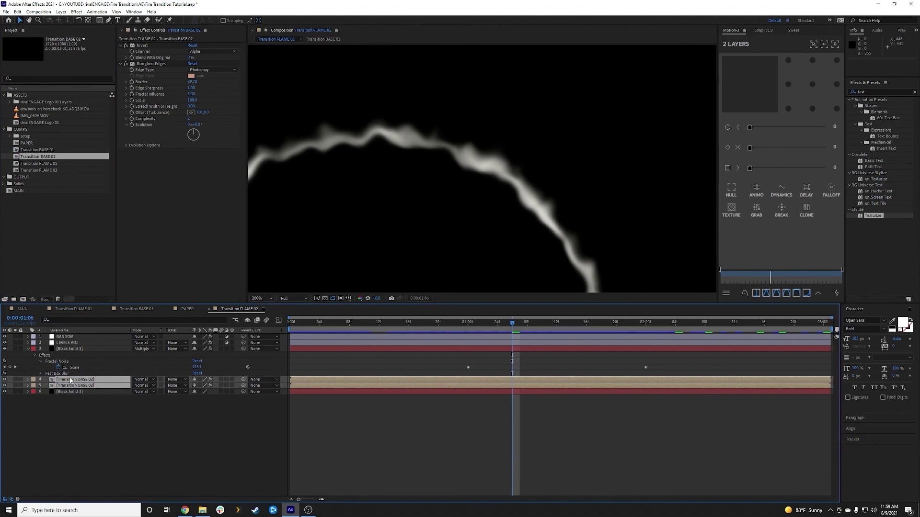
In MAIN, duplicate the two flame layers and Transition BASE 01, and move the copies to start at about 10.6 seconds
{"action": "left_click", "coordinate": [23, 308]}
{"action": "left_click_drag", "start_coordinate": [420, 324], "coordinate": [463, 324]}
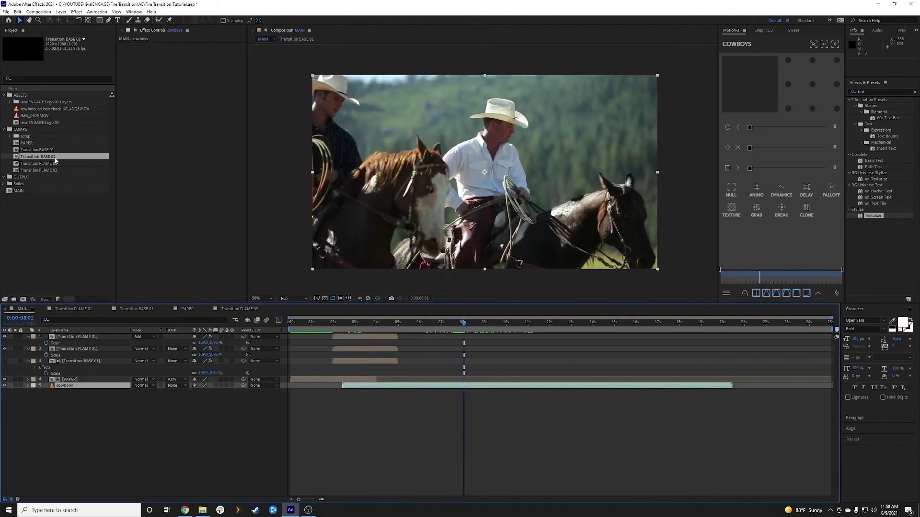
{"action": "left_click", "coordinate": [35, 171], "text": "ctrl"}
{"action": "mouse_move", "coordinate": [46, 160]}
{"action": "left_mouse_down"}
{"action": "mouse_move", "coordinate": [72, 344]}
{"action": "mouse_move", "coordinate": [54, 166]}
{"action": "left_mouse_up"}
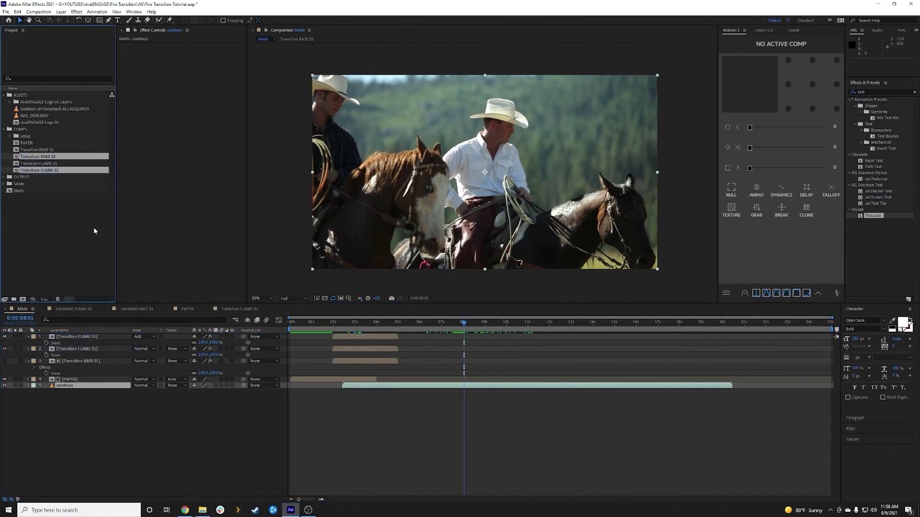
{"action": "left_click", "coordinate": [81, 338]}
{"action": "left_click", "coordinate": [77, 361], "text": "shift"}
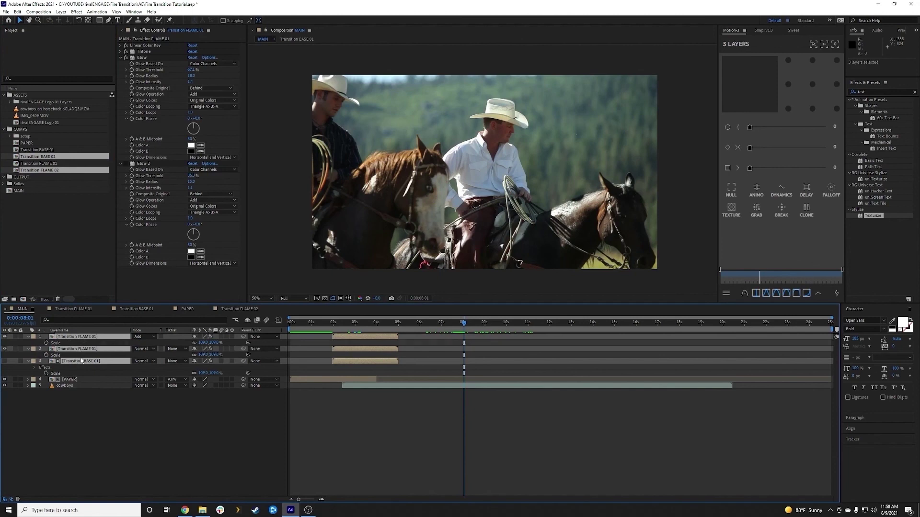
{"action": "key", "text": "ctrl+d"}
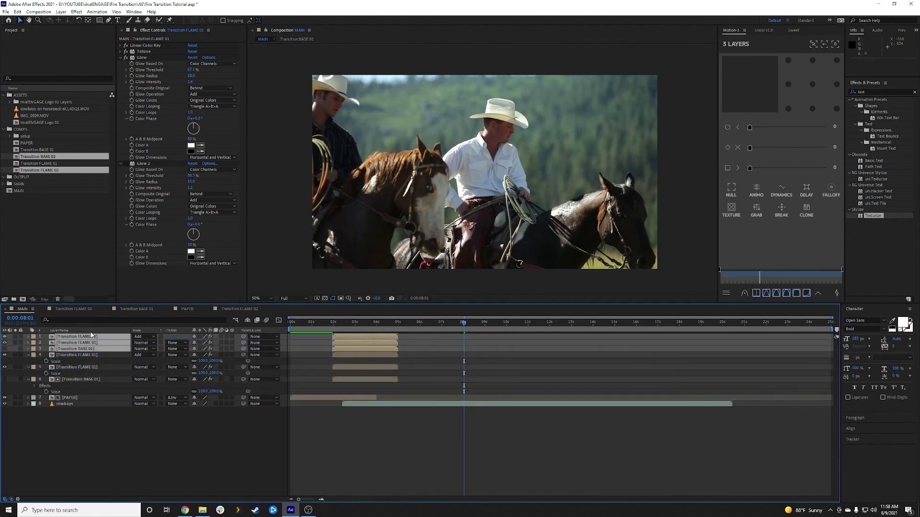
{"action": "left_click_drag", "start_coordinate": [353, 338], "coordinate": [548, 324]}
{"action": "left_click", "coordinate": [528, 324]}
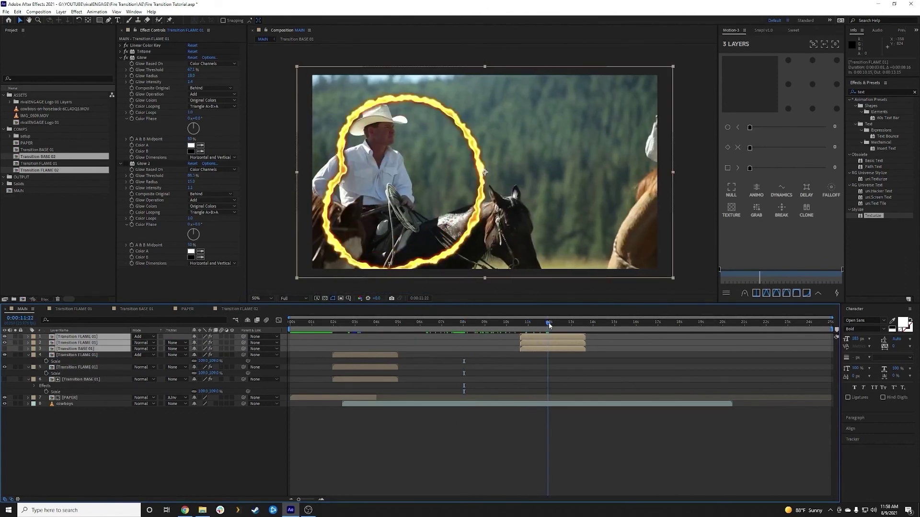
{"action": "left_click", "coordinate": [119, 430]}
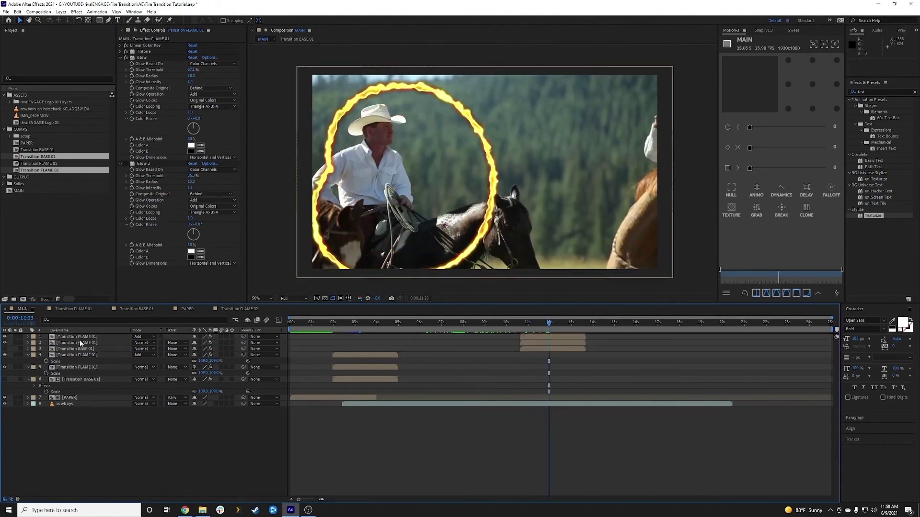
Replace the copied base layer with Transition BASE 02 and both copied flame layers with Transition FLAME 02
{"action": "left_click", "coordinate": [77, 349]}
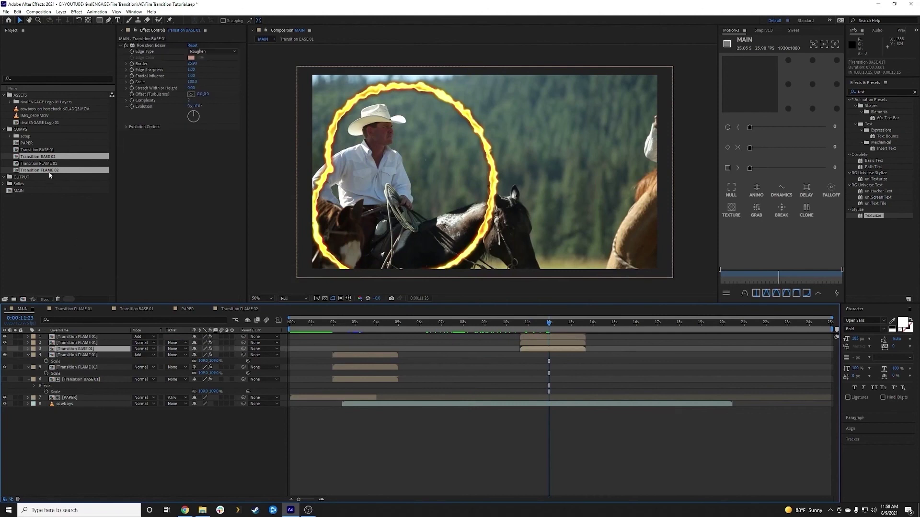
{"action": "left_click", "coordinate": [45, 156]}
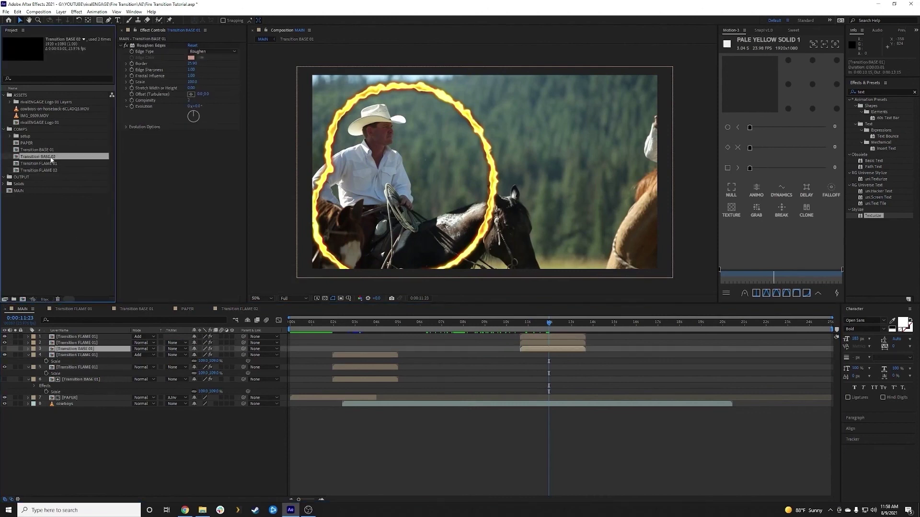
{"action": "left_click_drag", "start_coordinate": [43, 159], "coordinate": [90, 351]}
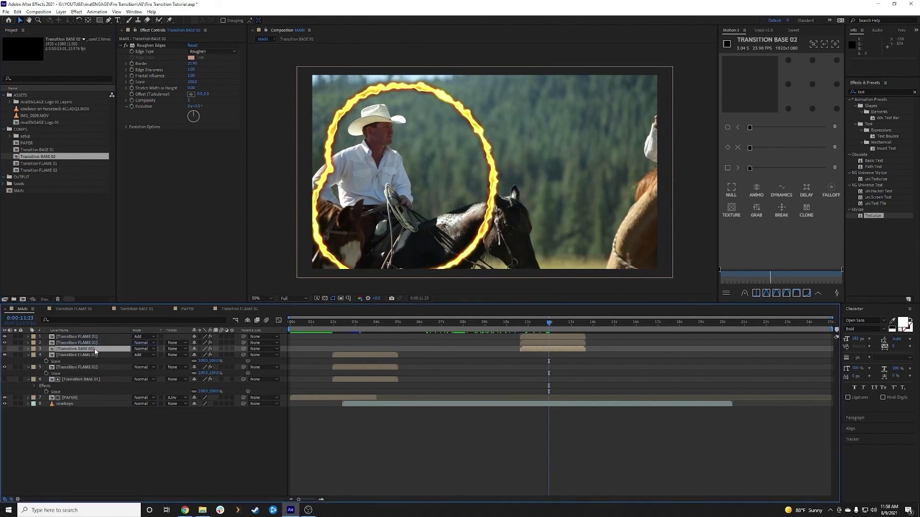
{"action": "left_click", "coordinate": [91, 337]}
{"action": "left_click", "coordinate": [91, 343], "text": "shift"}
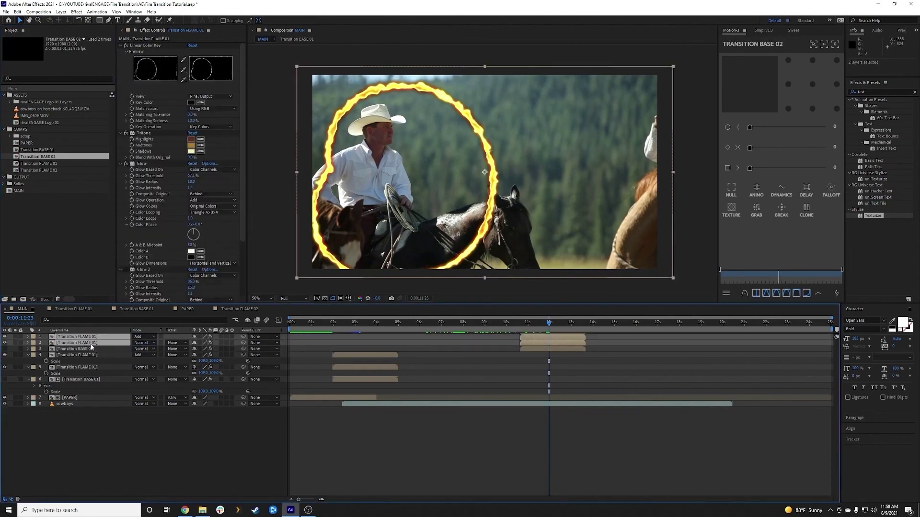
{"action": "left_click_drag", "start_coordinate": [48, 169], "coordinate": [102, 346]}
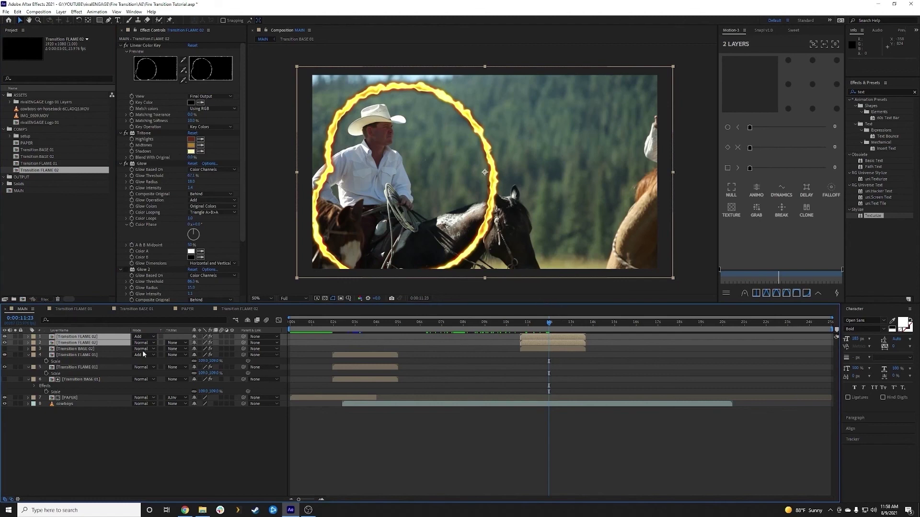
In Transition BASE 02, move the solid's mask to the right half of the frame and check the new burn position in MAIN
{"action": "double_click", "coordinate": [84, 349]}
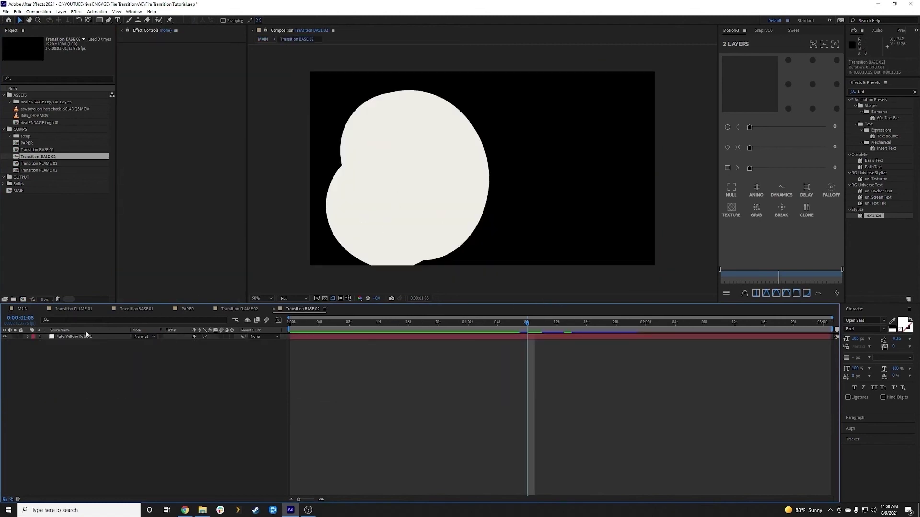
{"action": "left_click", "coordinate": [422, 208]}
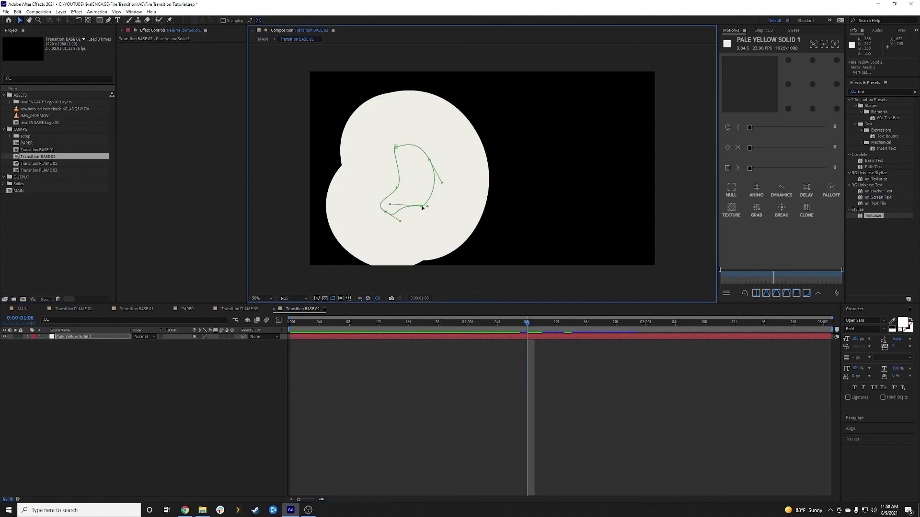
{"action": "double_click", "coordinate": [430, 201]}
{"action": "left_click_drag", "start_coordinate": [430, 201], "coordinate": [586, 198]}
{"action": "key", "text": "Return"}
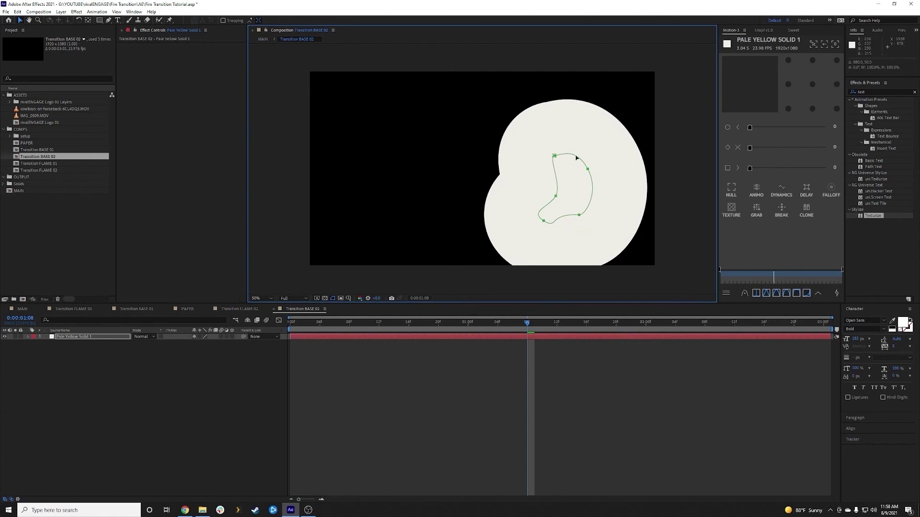
{"action": "left_click", "coordinate": [22, 309]}
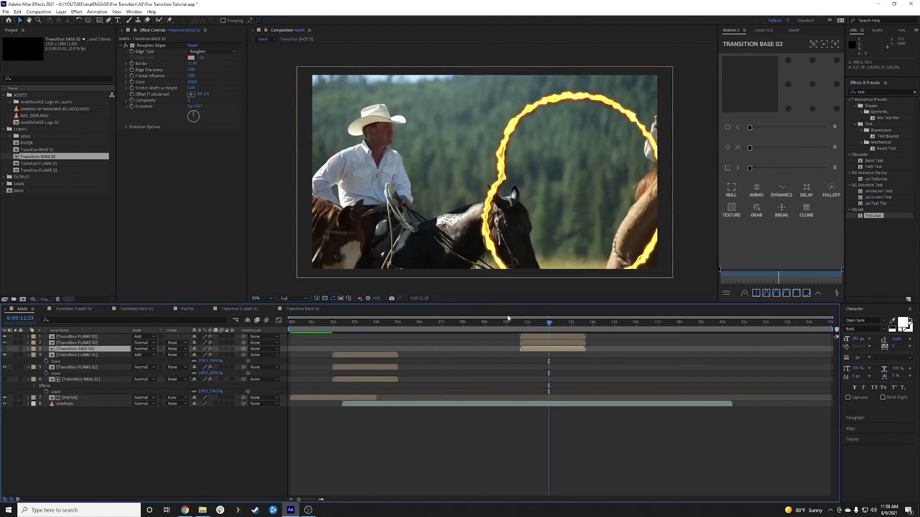
{"action": "left_click_drag", "start_coordinate": [539, 328], "coordinate": [546, 328]}
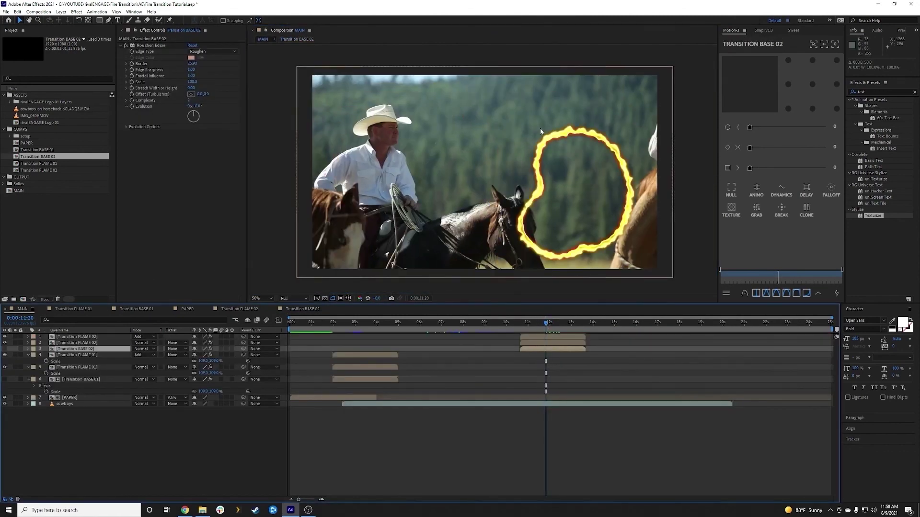
Duplicate the PAPER layer in MAIN, move the copy directly below Transition BASE 02, and remove its track matte
{"action": "left_click", "coordinate": [67, 398]}
{"action": "key", "text": "ctrl+d"}
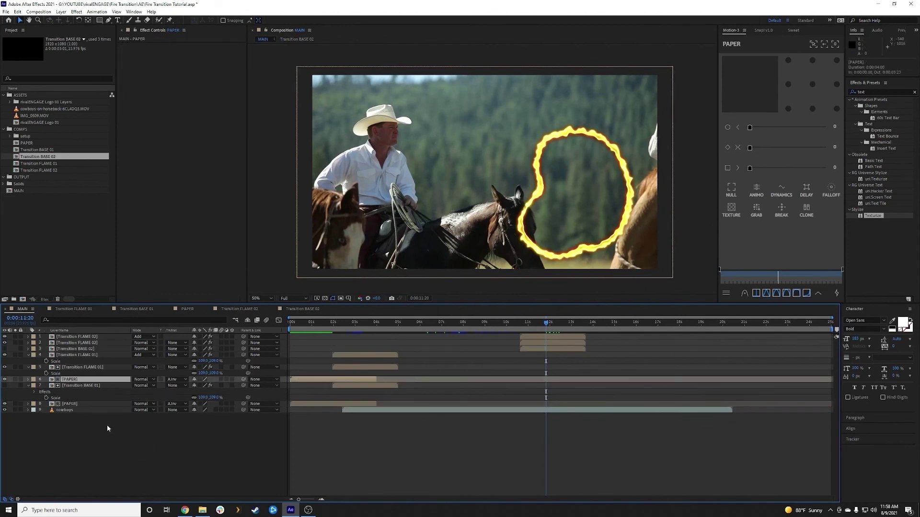
{"action": "left_click_drag", "start_coordinate": [72, 379], "coordinate": [77, 355]}
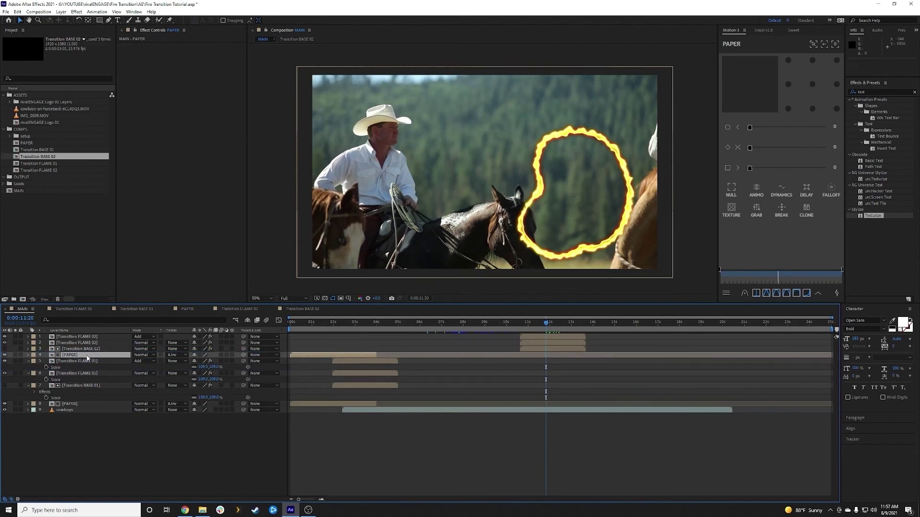
{"action": "left_click", "coordinate": [163, 353]}
{"action": "left_click", "coordinate": [189, 362]}
Move Transition BASE 02 directly above the cowboys layer and set it as the cowboys layer's alpha inverted matte
{"action": "left_click_drag", "start_coordinate": [70, 348], "coordinate": [79, 406]}
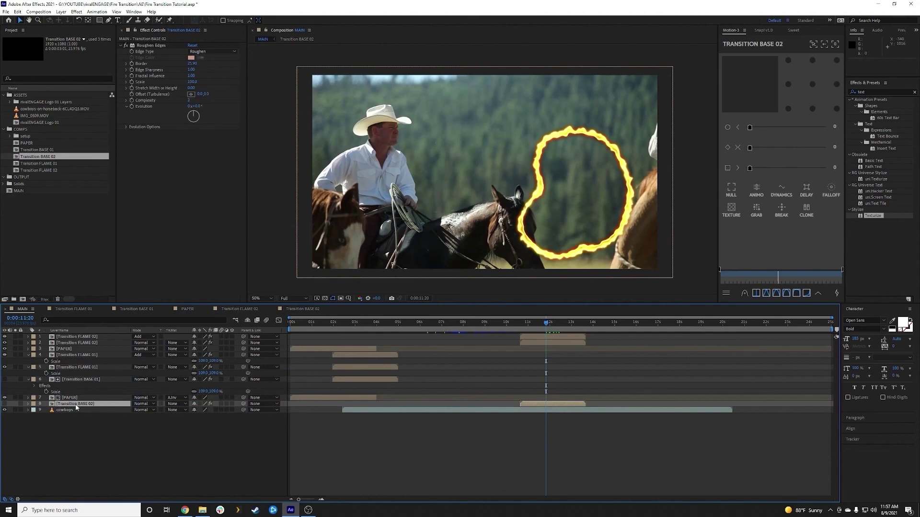
{"action": "left_click", "coordinate": [176, 410]}
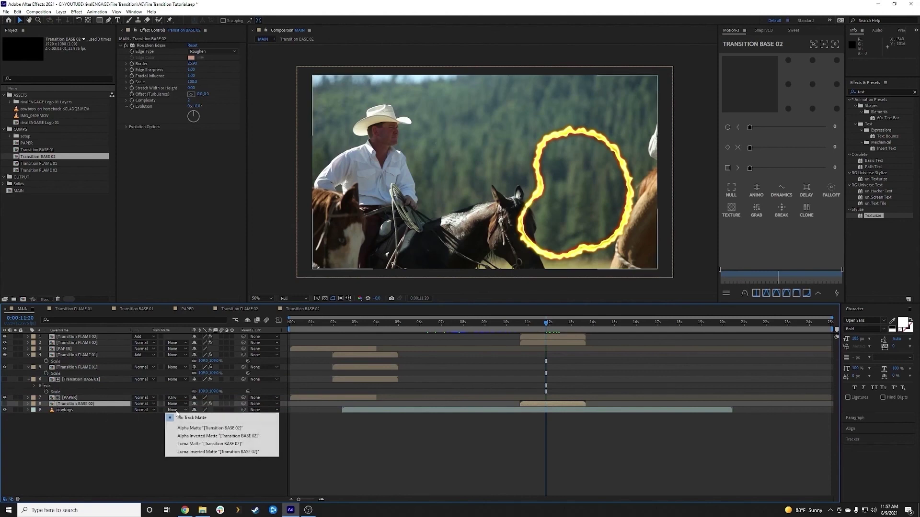
{"action": "left_click", "coordinate": [194, 436]}
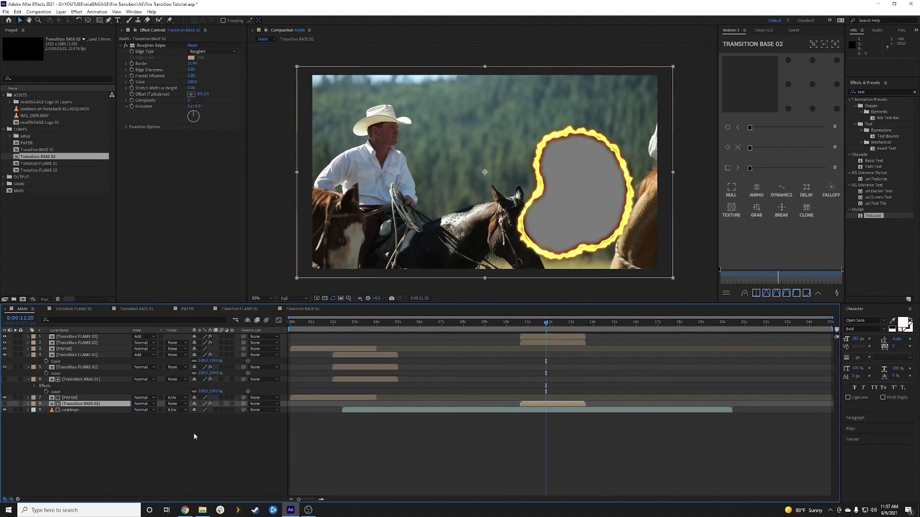
Place the PAPER copy below the cowboys layer, shift it to start at about 11.6 seconds, and preview the second burn
{"action": "left_click_drag", "start_coordinate": [63, 349], "coordinate": [138, 428]}
{"action": "left_click_drag", "start_coordinate": [351, 411], "coordinate": [588, 415]}
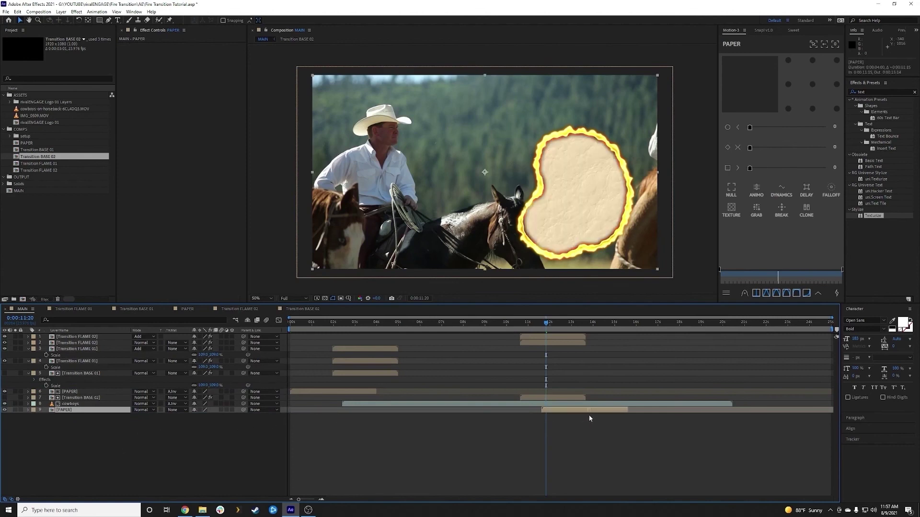
{"action": "left_click_drag", "start_coordinate": [539, 325], "coordinate": [534, 329]}
{"action": "key", "text": "space"}
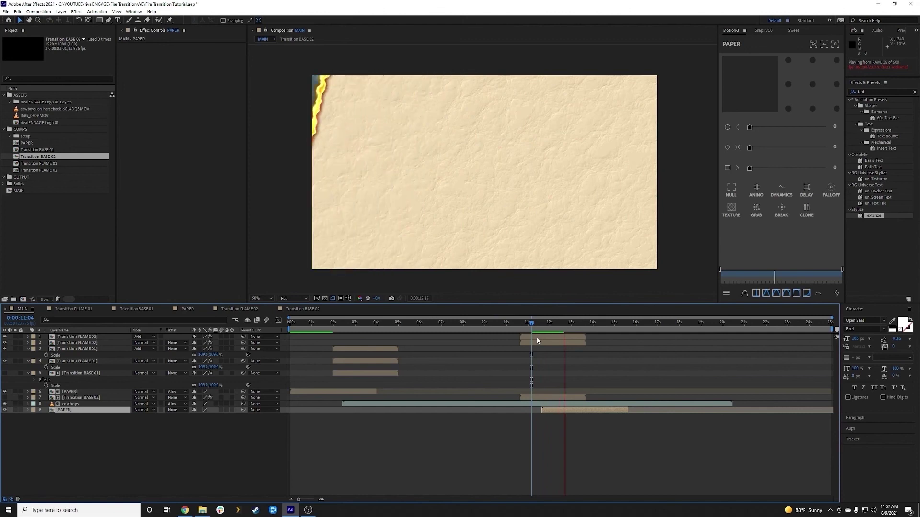
{"action": "key", "text": "space"}
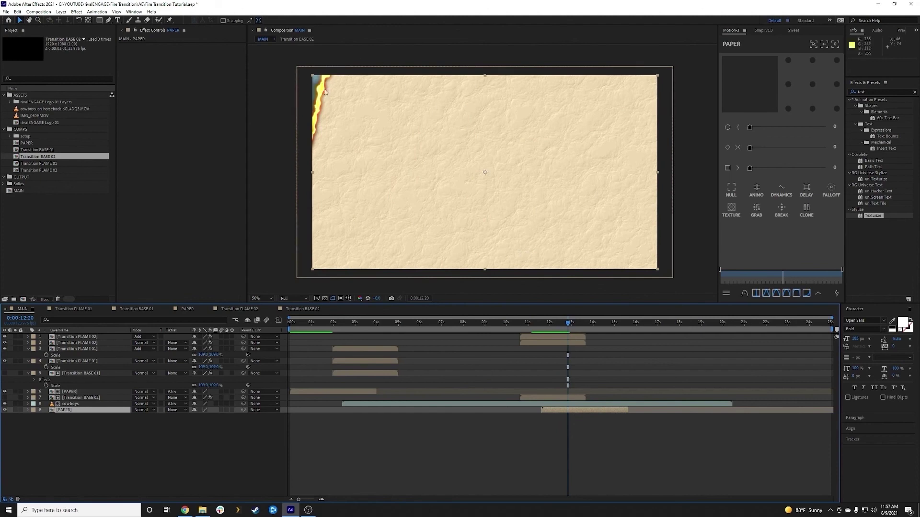
In Transition BASE 02, raise the solid's Mask Expansion at 2 seconds to about 1480 pixels so it fills the whole frame
{"action": "double_click", "coordinate": [542, 399]}
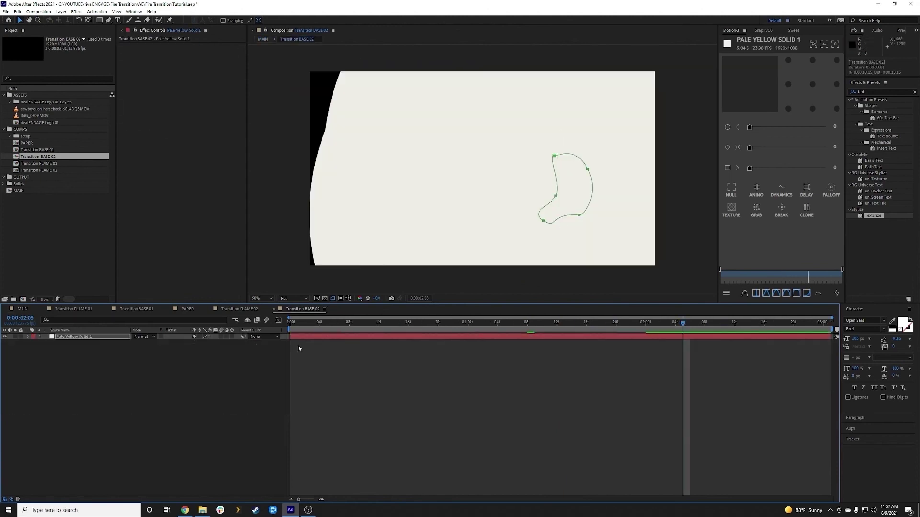
{"action": "key", "text": "u"}
{"action": "left_click_drag", "start_coordinate": [653, 322], "coordinate": [646, 326]}
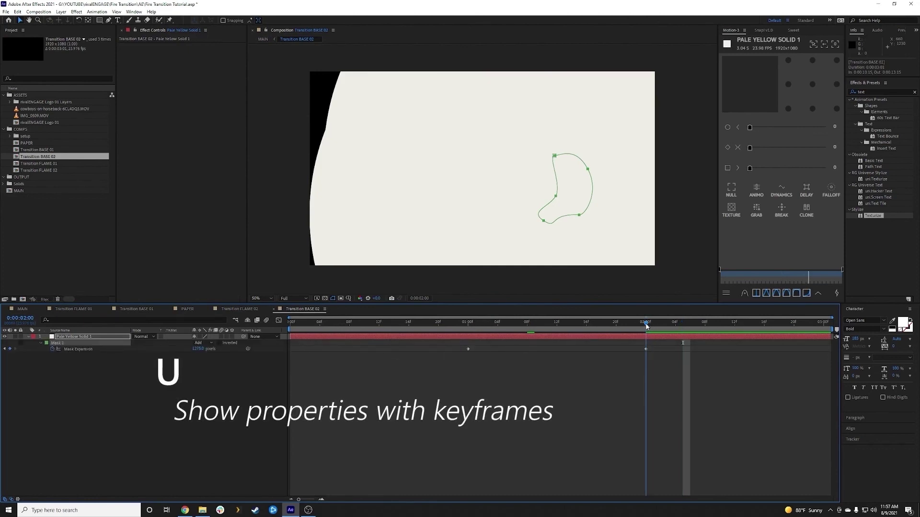
{"action": "left_click", "coordinate": [200, 363]}
{"action": "left_click_drag", "start_coordinate": [197, 349], "coordinate": [267, 346]}
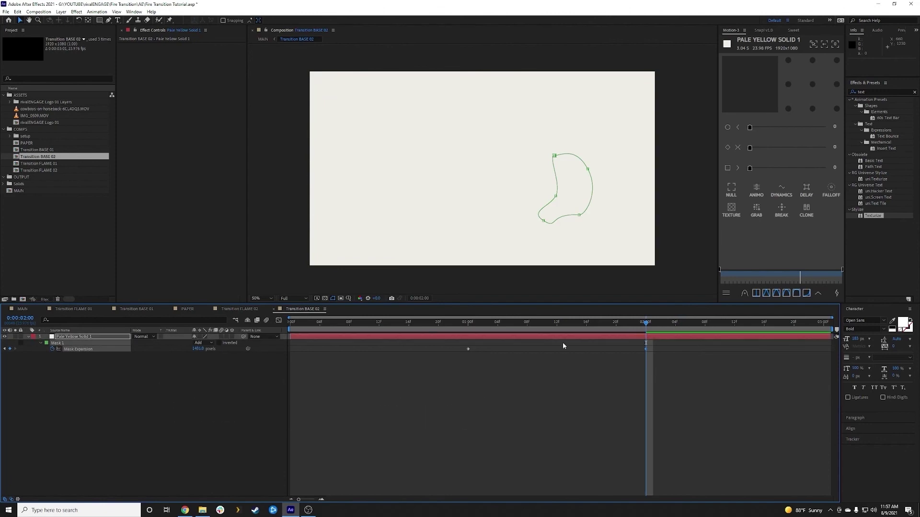
Return to MAIN, play the second burn from about 10.5 seconds, and scrub through the first burn to review both transitions
{"action": "left_click", "coordinate": [22, 309]}
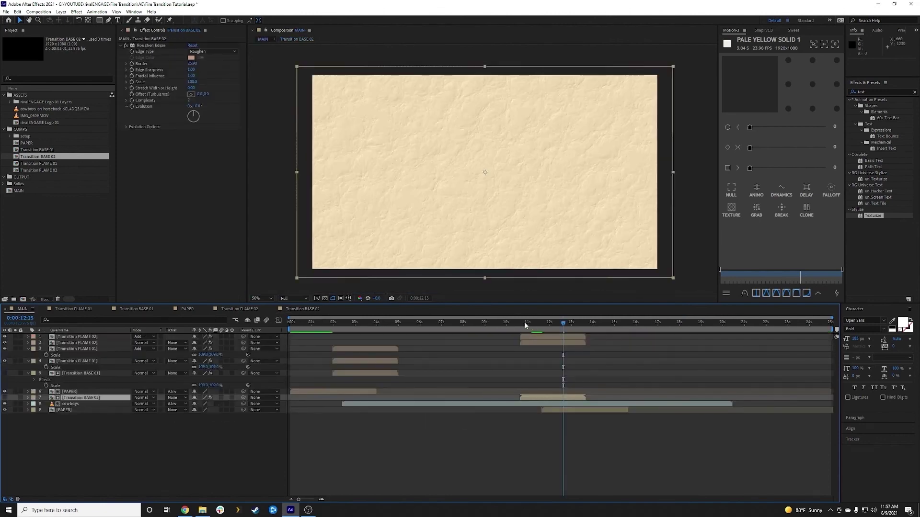
{"action": "key", "text": "space"}
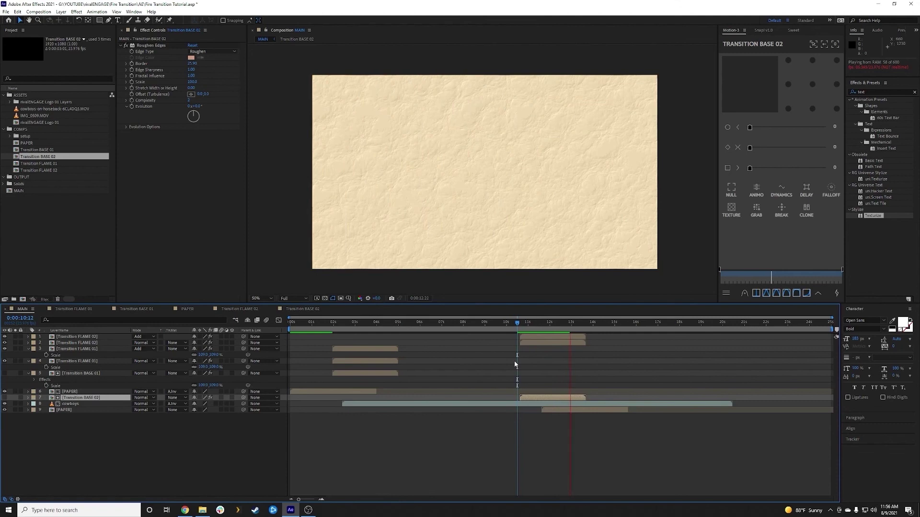
{"action": "mouse_move", "coordinate": [556, 325]}
{"action": "left_mouse_down"}
{"action": "mouse_move", "coordinate": [353, 330]}
{"action": "mouse_move", "coordinate": [376, 330]}
{"action": "mouse_move", "coordinate": [363, 329]}
{"action": "left_mouse_up"}
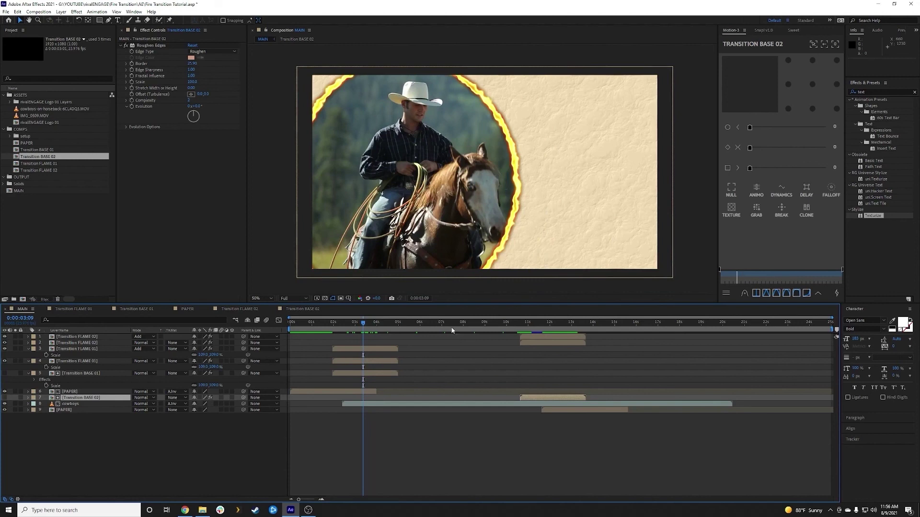
{"action": "mouse_move", "coordinate": [363, 326]}
{"action": "left_mouse_down"}
{"action": "mouse_move", "coordinate": [372, 326]}
{"action": "mouse_move", "coordinate": [355, 324]}
{"action": "mouse_move", "coordinate": [403, 326]}
{"action": "left_mouse_up"}
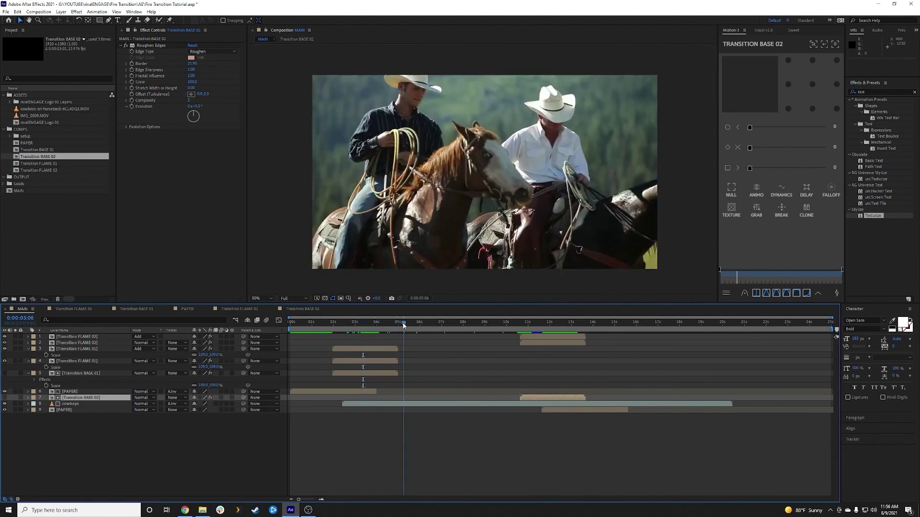